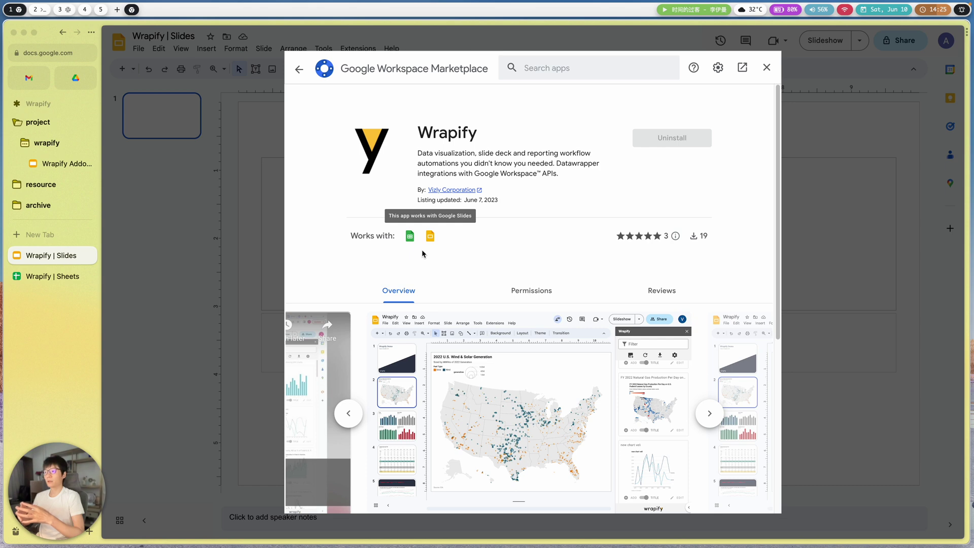
- Review the Wrapify Marketplace listing, highlighting 'Datawrapper' in its description, then close it
{"action": "double_click", "coordinate": [583, 164]}
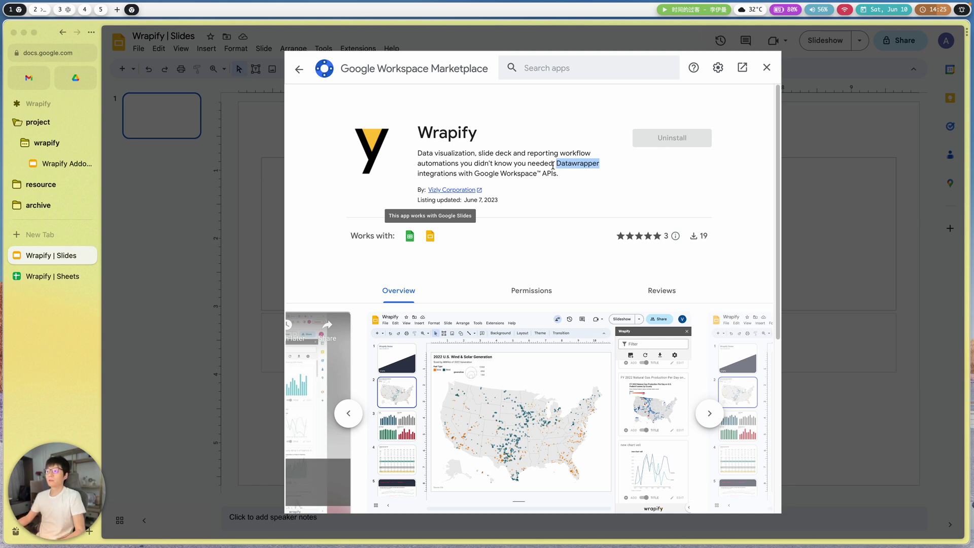
{"action": "left_click", "coordinate": [527, 230]}
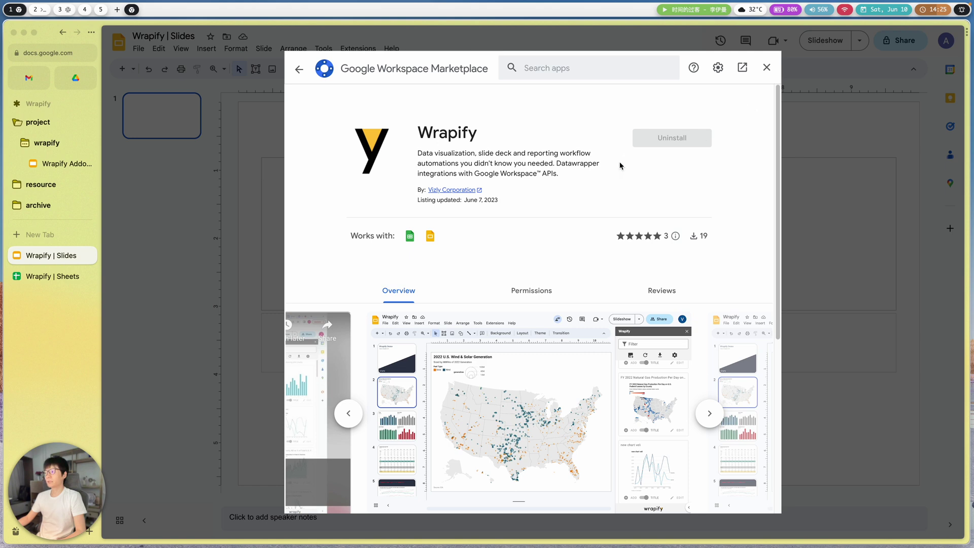
{"action": "left_click", "coordinate": [767, 67]}
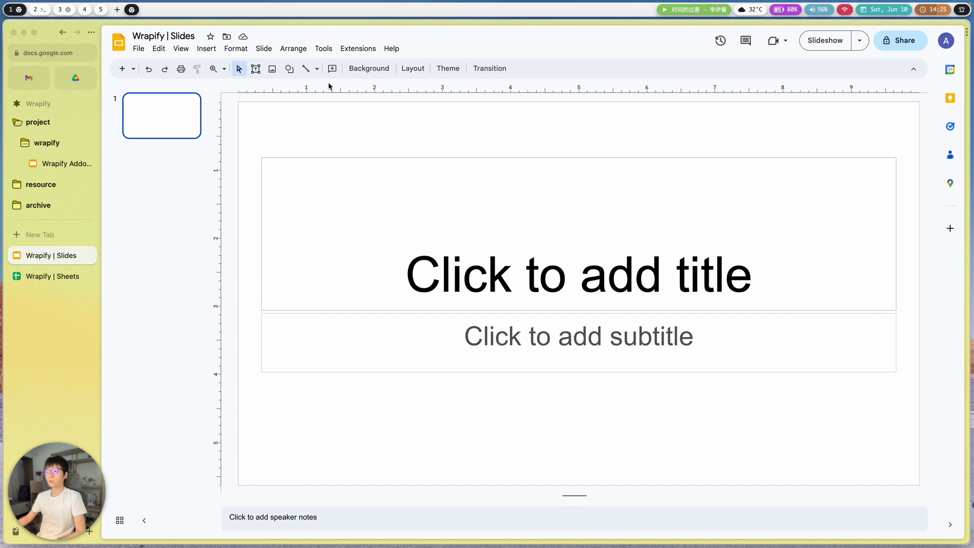
- Open the Wrapify sidebar from Extensions and follow its Datawrapper link to datawrapper.de
{"action": "left_click", "coordinate": [351, 53]}
{"action": "mouse_move", "coordinate": [383, 109]}
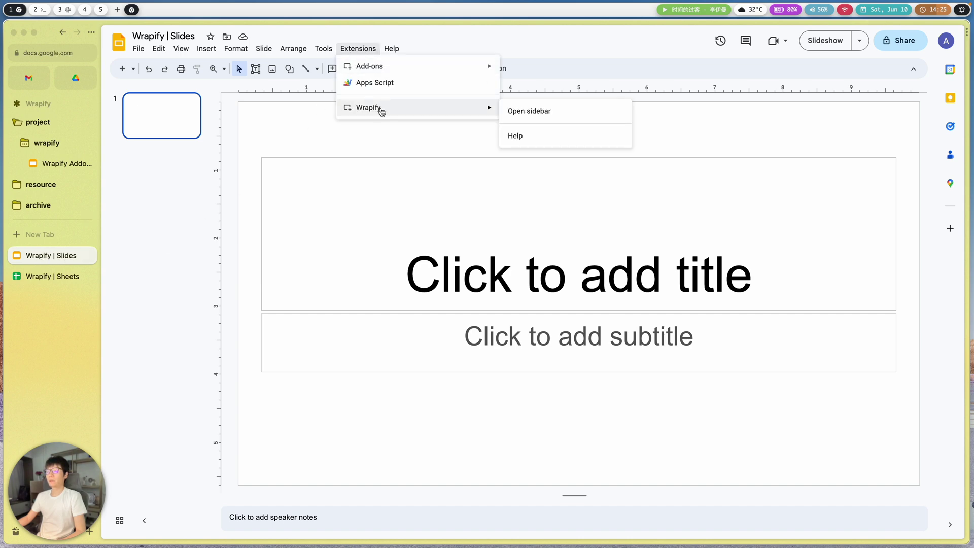
{"action": "left_click", "coordinate": [544, 112]}
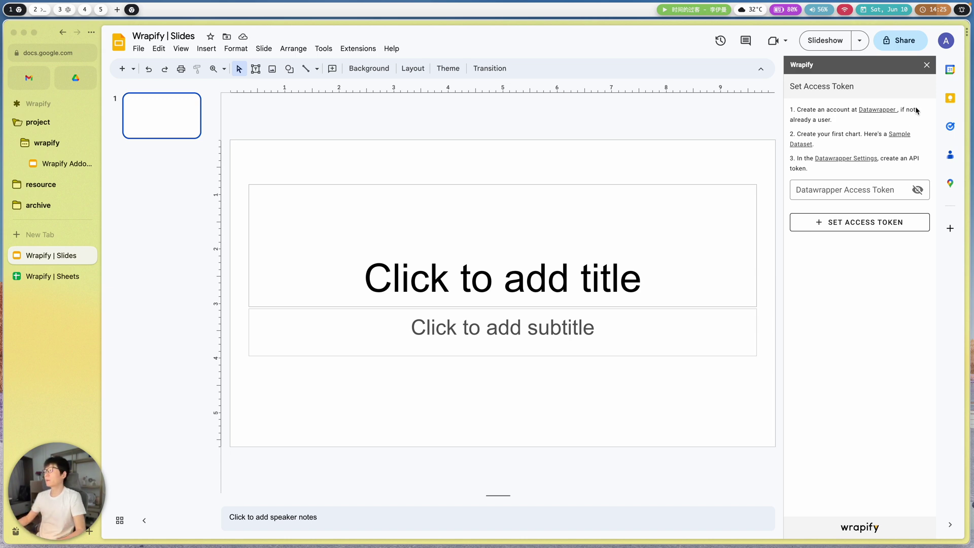
{"action": "left_click", "coordinate": [882, 111]}
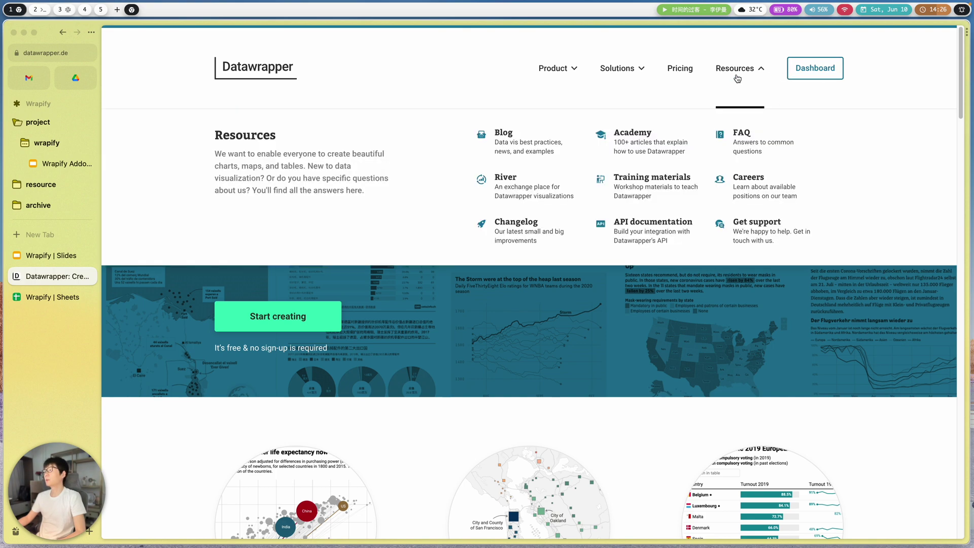
- Go from the Datawrapper dashboard through account Settings to the API-Tokens page
{"action": "left_click", "coordinate": [799, 80]}
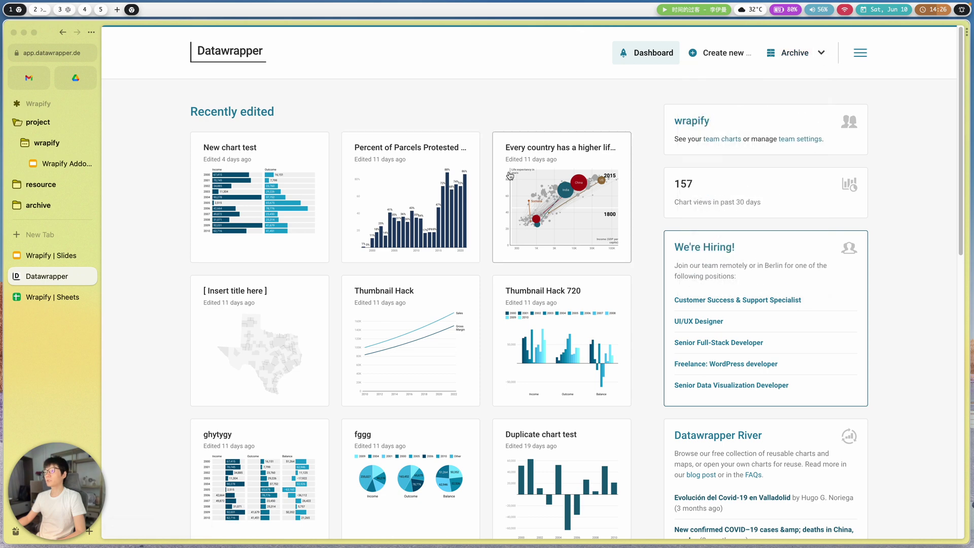
{"action": "mouse_move", "coordinate": [849, 52]}
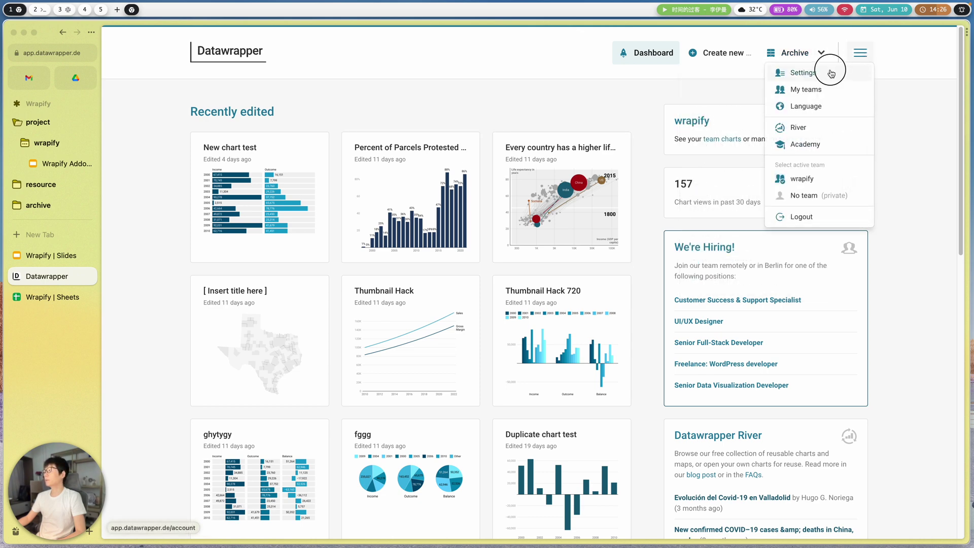
{"action": "left_click", "coordinate": [623, 177]}
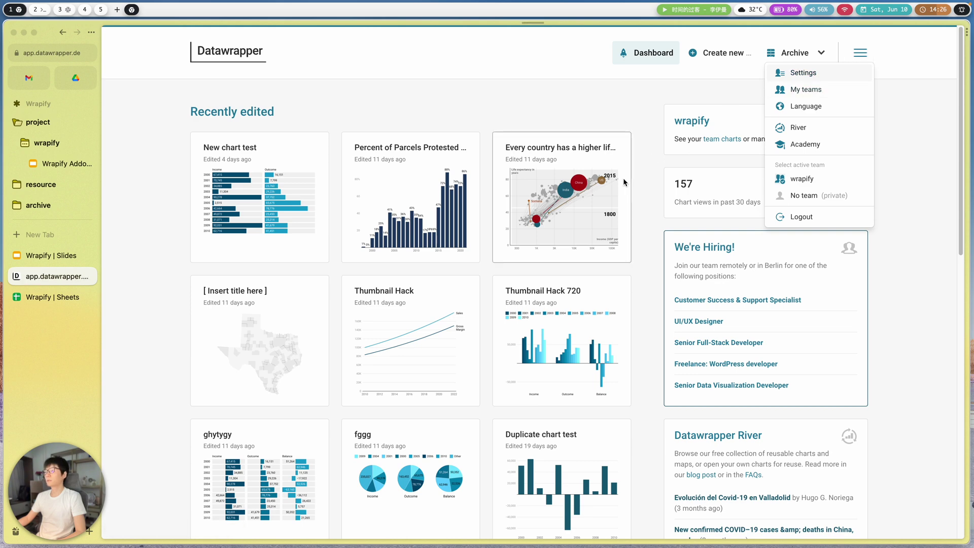
{"action": "left_click", "coordinate": [232, 213]}
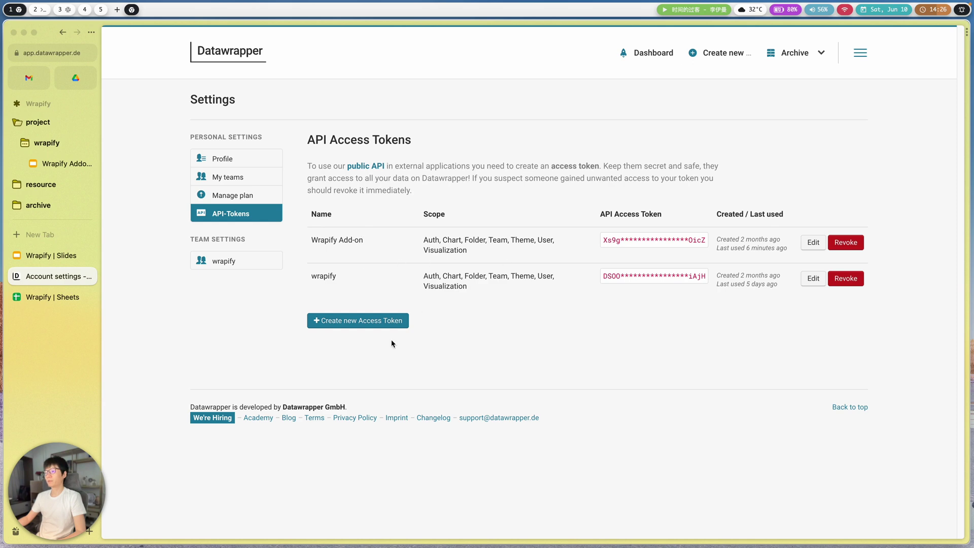
- Start a new Datawrapper access token and name it 'YouTube'
{"action": "left_click", "coordinate": [383, 327]}
{"action": "scroll", "coordinate": [406, 349], "scroll_direction": "down", "scroll_amount": 5}
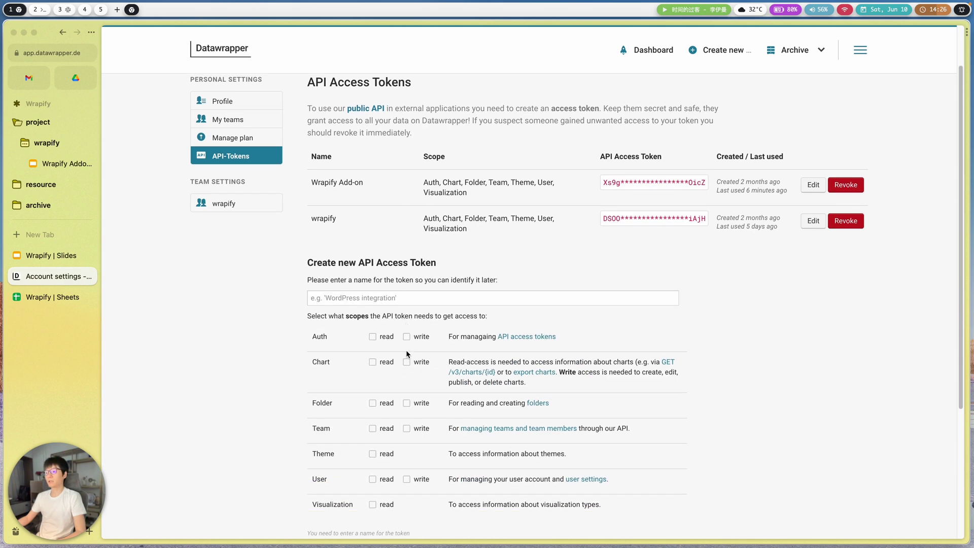
{"action": "scroll", "coordinate": [405, 333], "scroll_direction": "up", "scroll_amount": 2}
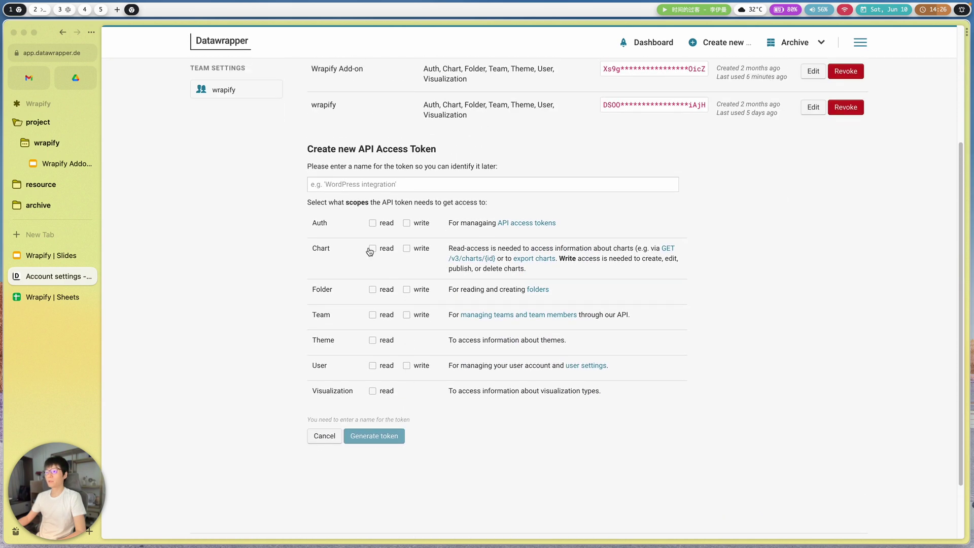
{"action": "left_click", "coordinate": [353, 189]}
{"action": "type", "text": "YouTube"}
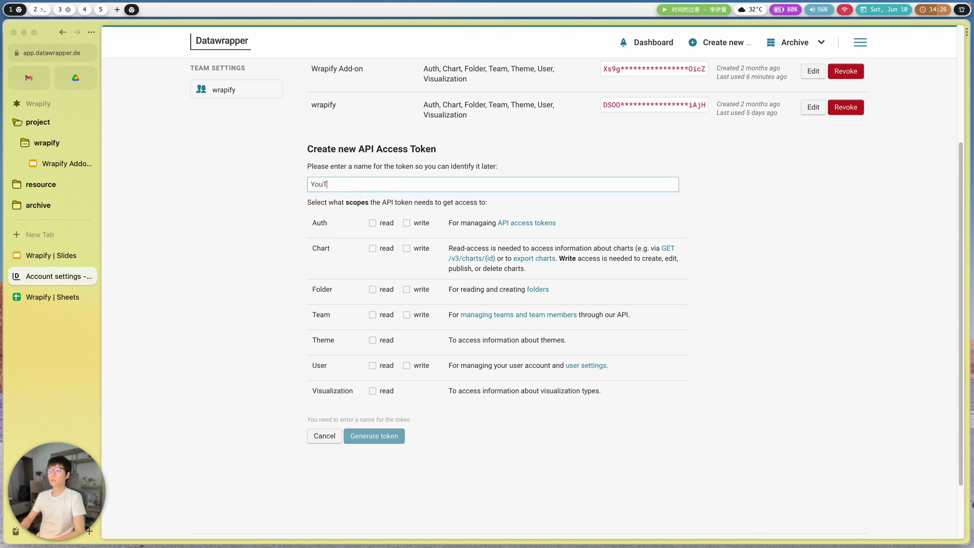
- Grant read on Auth, Chart, Folder, Team, Theme, User and Visualization, plus write on Auth, Chart, Folder
{"action": "left_click", "coordinate": [372, 224]}
{"action": "left_click", "coordinate": [406, 223]}
{"action": "left_click", "coordinate": [374, 249]}
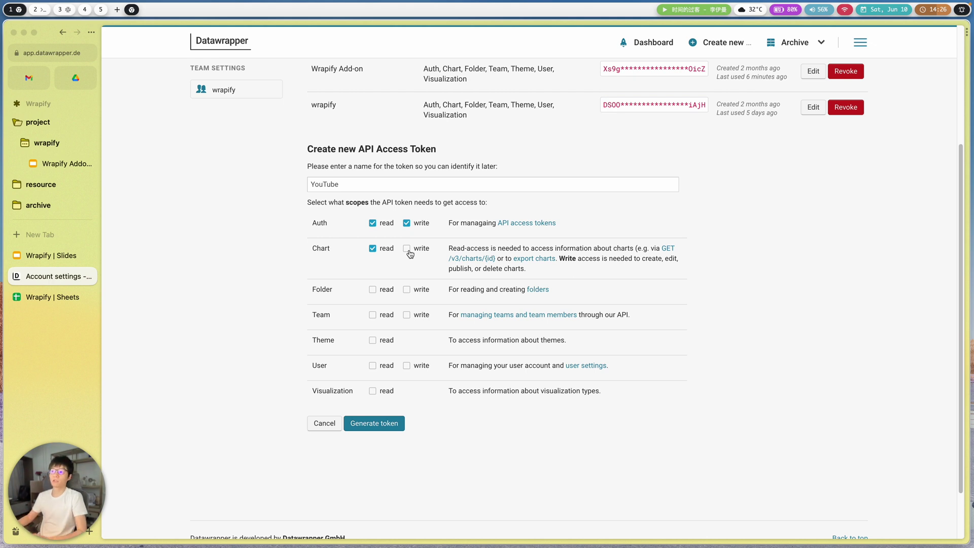
{"action": "left_click", "coordinate": [406, 254]}
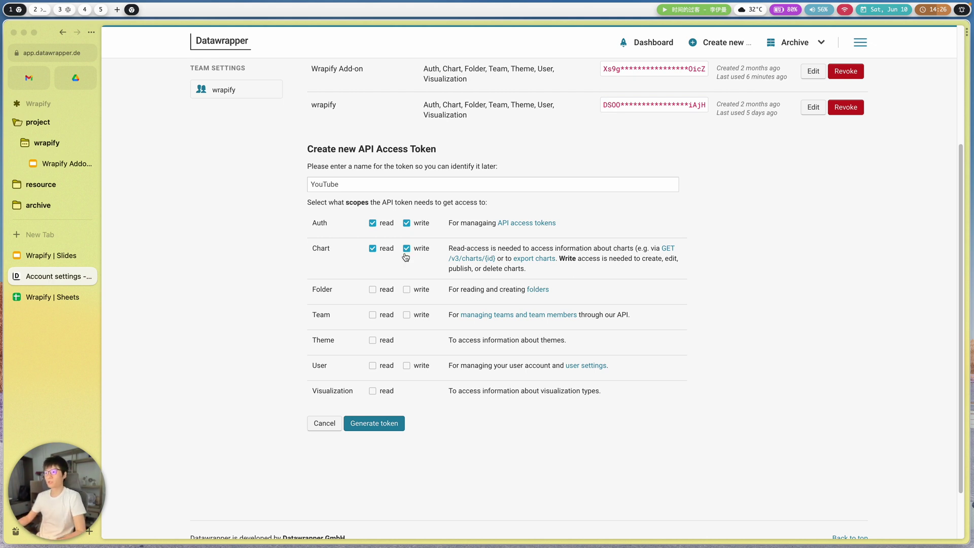
{"action": "left_click", "coordinate": [372, 289]}
{"action": "left_click", "coordinate": [406, 289]}
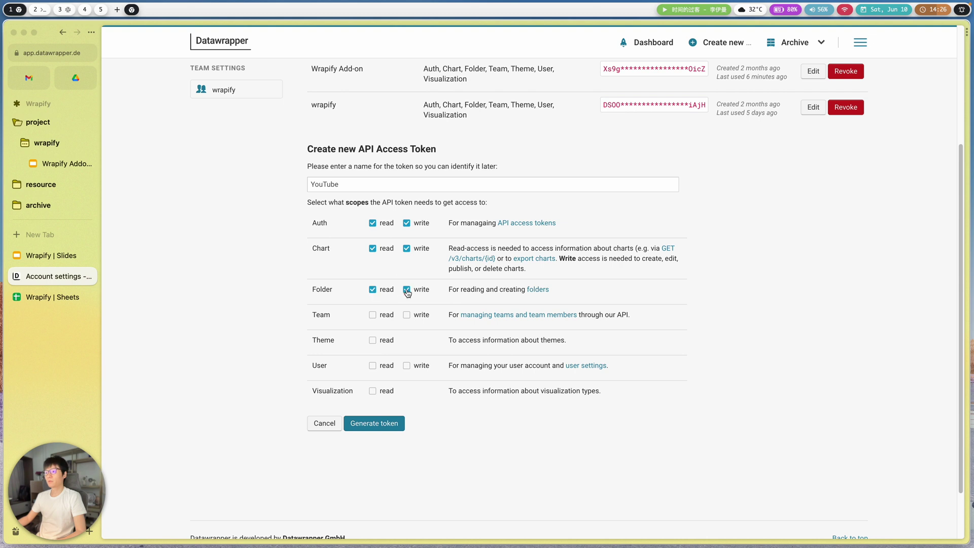
{"action": "left_click", "coordinate": [382, 318]}
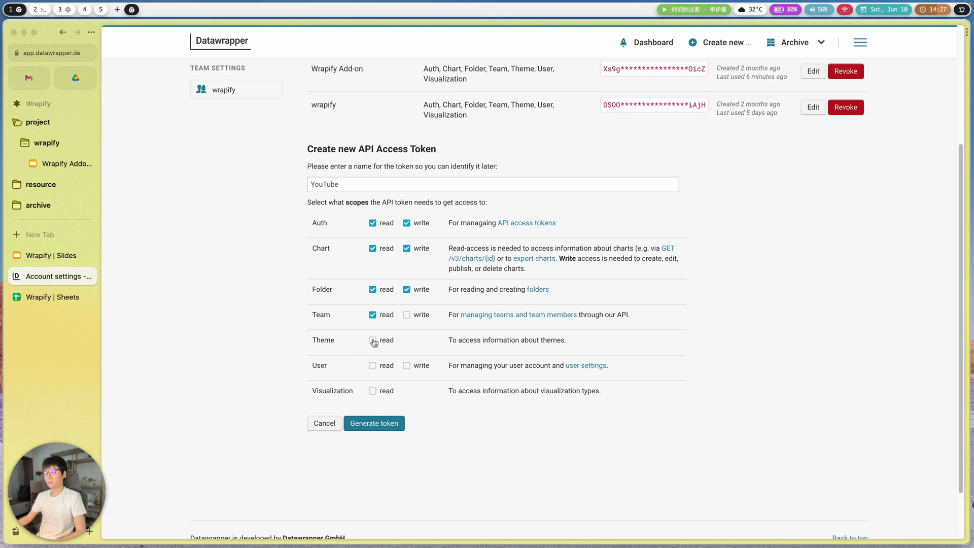
{"action": "left_click", "coordinate": [373, 341]}
{"action": "scroll", "coordinate": [372, 349], "scroll_direction": "down", "scroll_amount": 1}
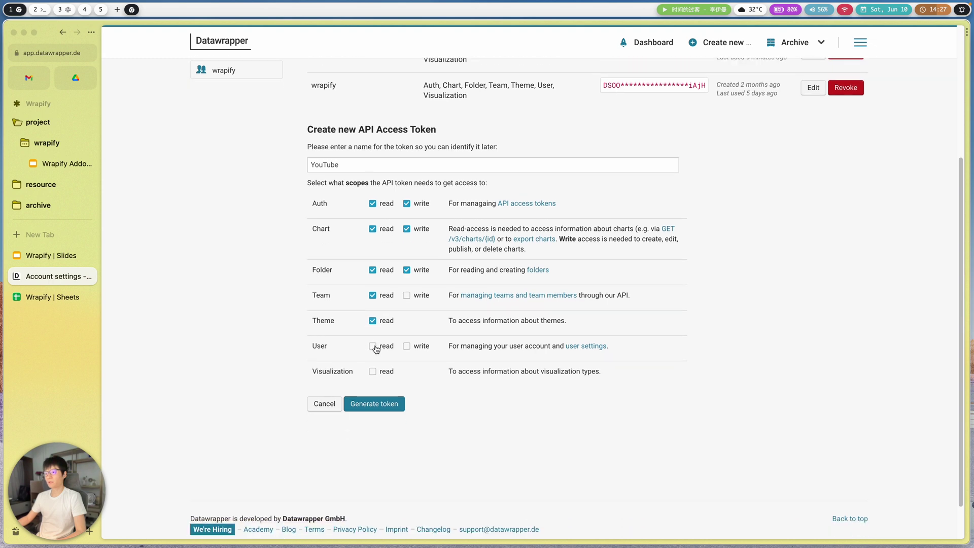
{"action": "left_click", "coordinate": [374, 347]}
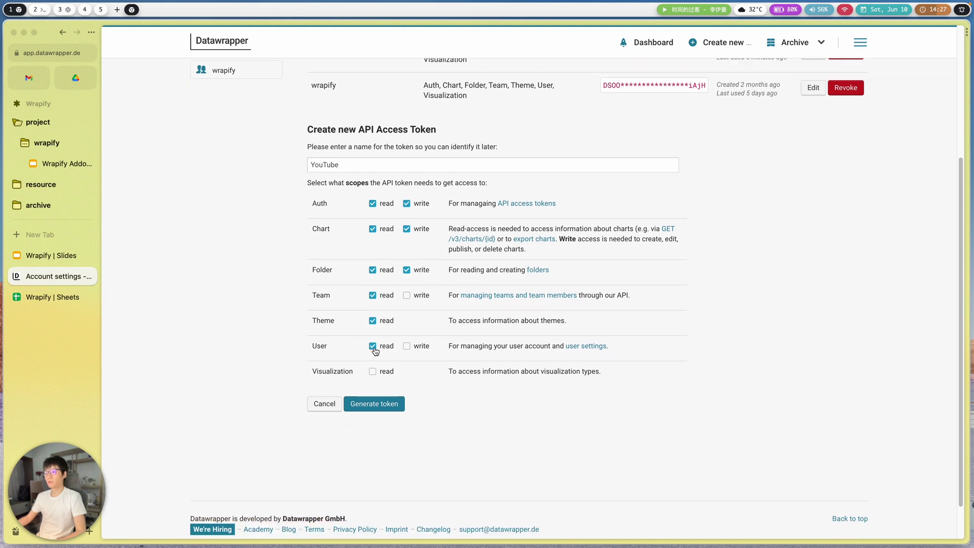
{"action": "left_click", "coordinate": [379, 375]}
{"action": "scroll", "coordinate": [347, 278], "scroll_direction": "up", "scroll_amount": 3}
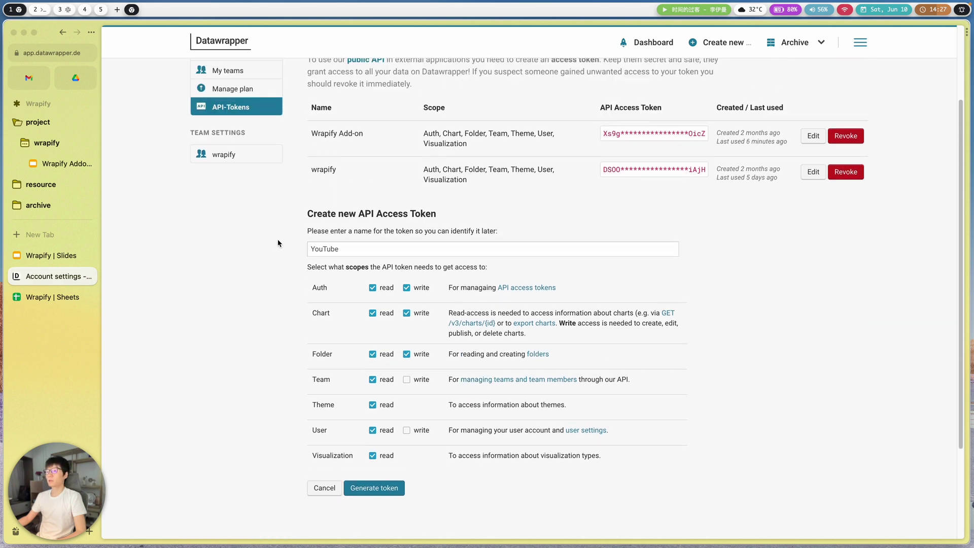
{"action": "scroll", "coordinate": [279, 242], "scroll_direction": "down", "scroll_amount": 3}
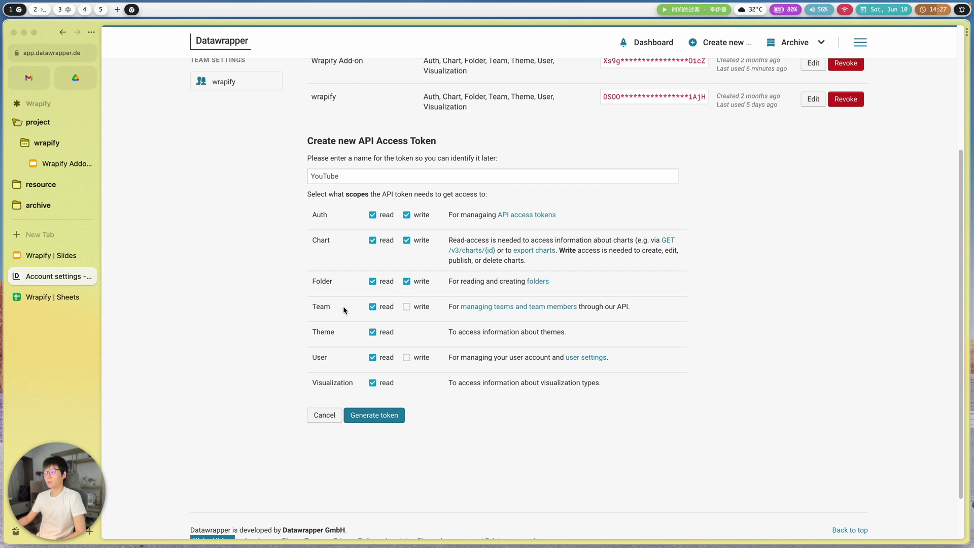
- Generate the YouTube token and select its full value for copying
{"action": "left_click", "coordinate": [383, 415]}
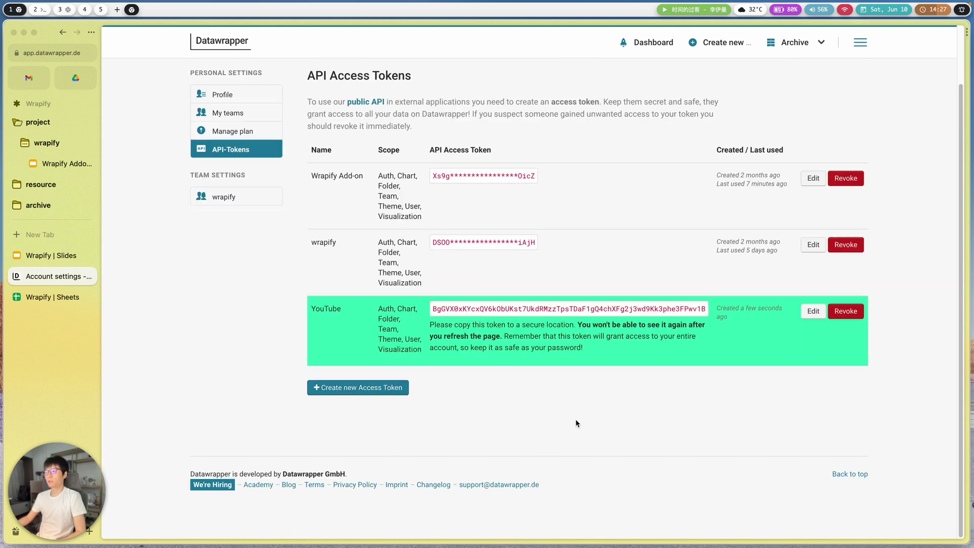
{"action": "double_click", "coordinate": [668, 310]}
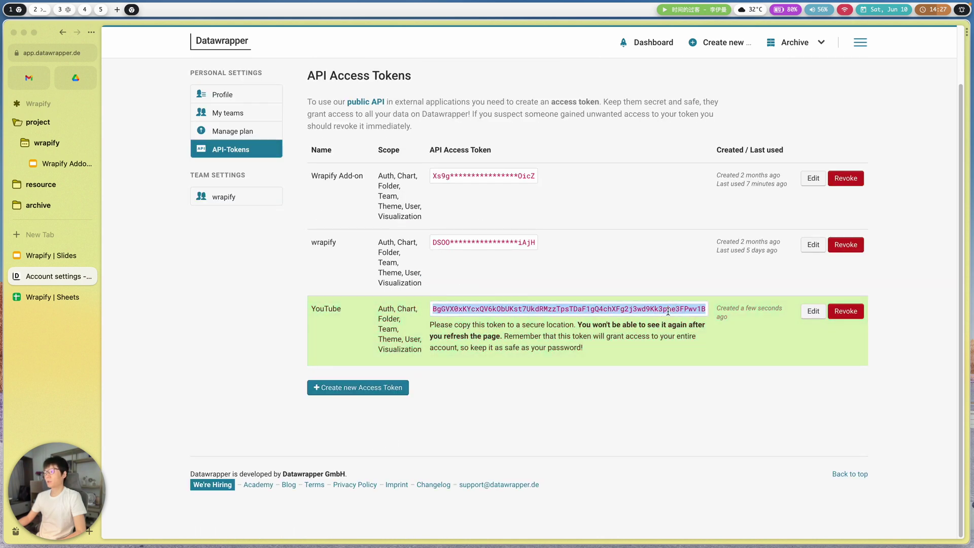
{"action": "left_click", "coordinate": [557, 309]}
{"action": "left_click", "coordinate": [622, 403]}
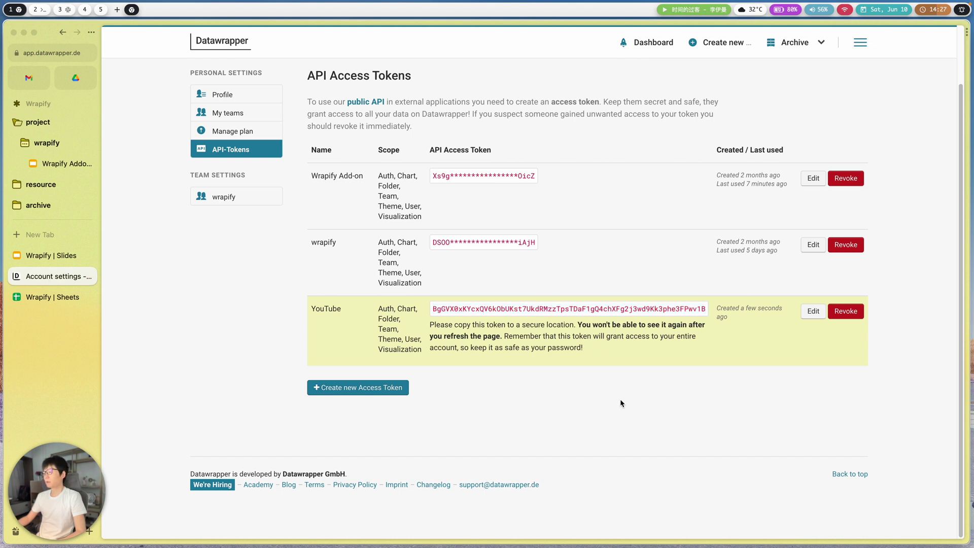
{"action": "left_click", "coordinate": [584, 309]}
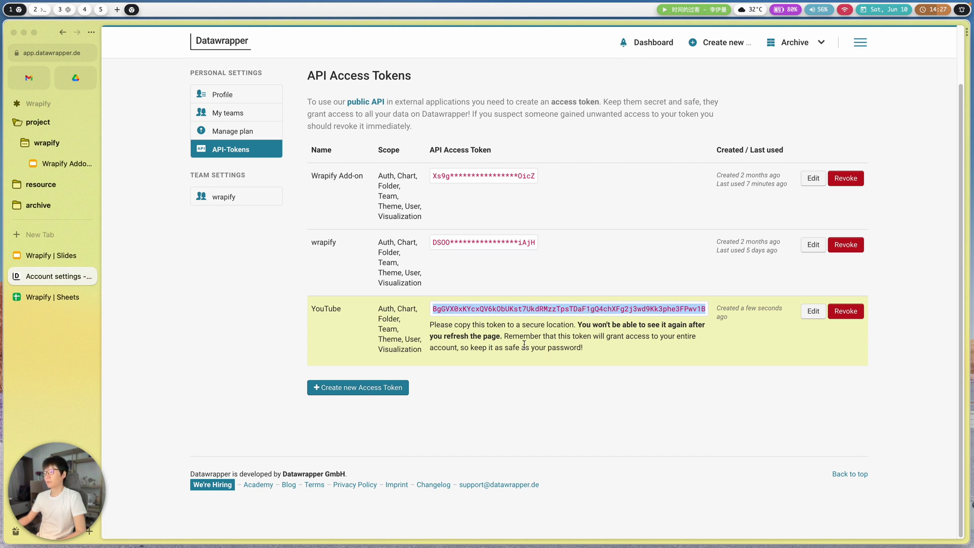
{"action": "left_click", "coordinate": [553, 309]}
- Paste the copied token into Wrapify's Access Token field, save it, and select the slide's placeholders
{"action": "left_click", "coordinate": [95, 256]}
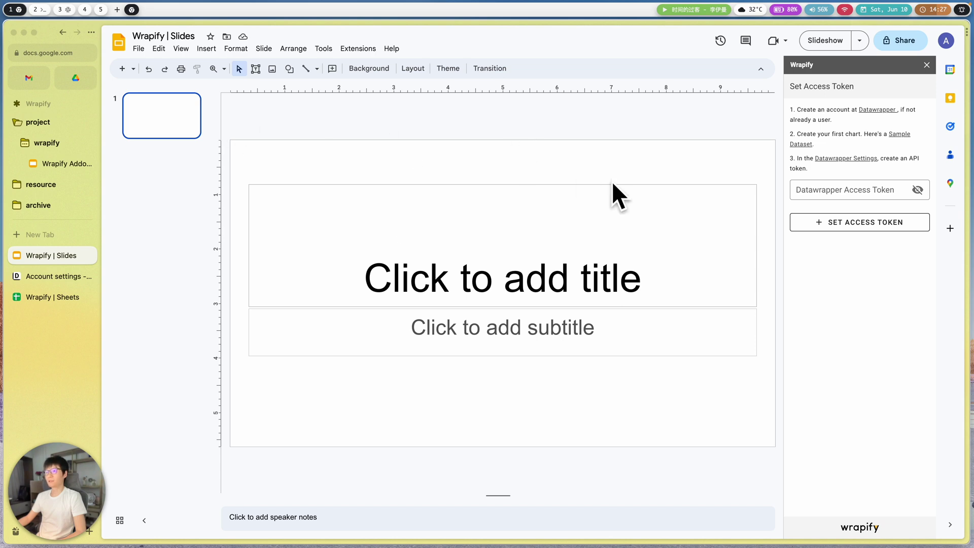
{"action": "left_click", "coordinate": [838, 192]}
{"action": "key", "text": "super+v"}
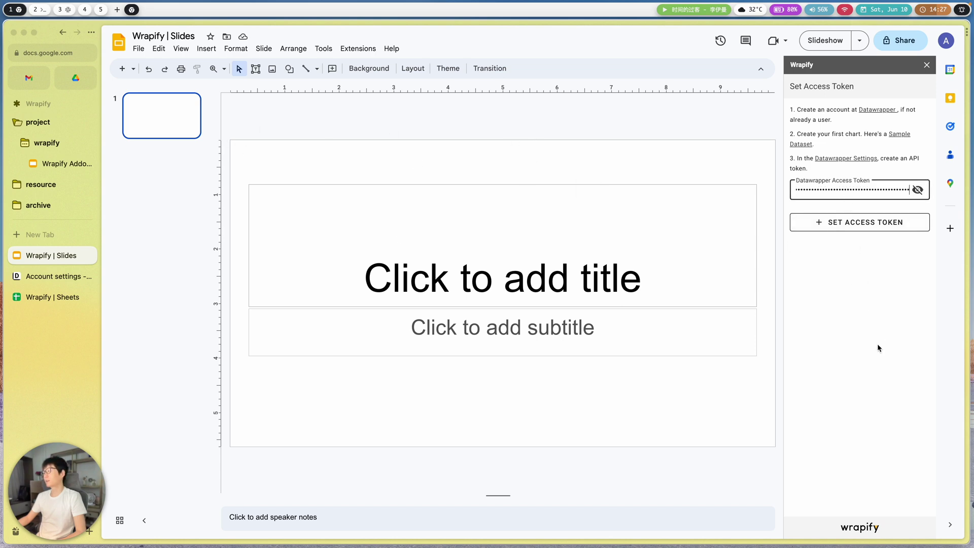
{"action": "left_click", "coordinate": [851, 224]}
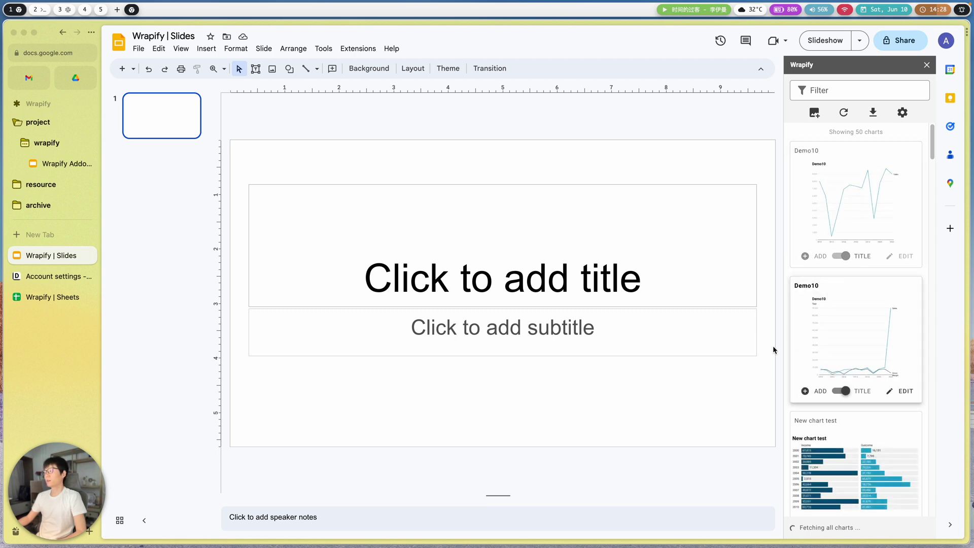
{"action": "left_click_drag", "start_coordinate": [646, 408], "coordinate": [350, 149]}
{"action": "key", "text": "Delete"}
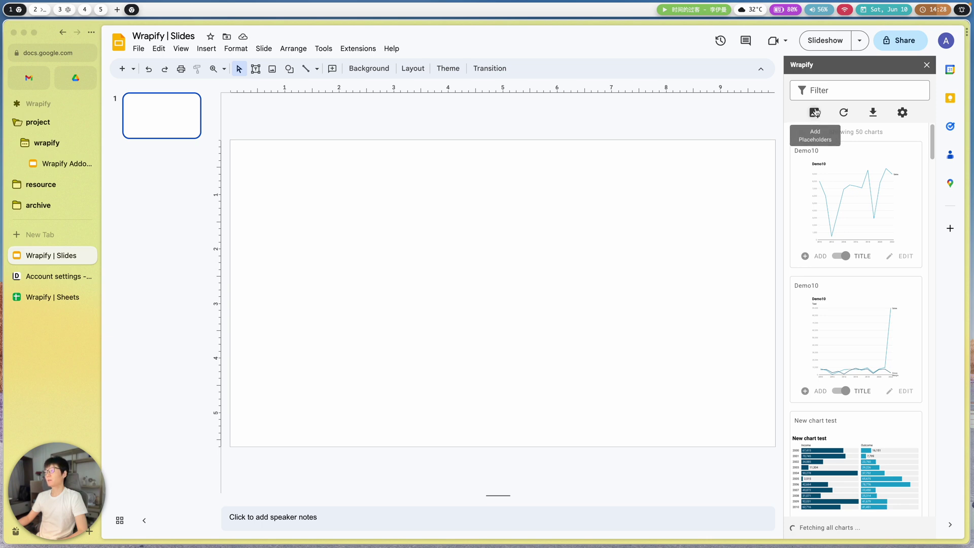
{"action": "left_click", "coordinate": [814, 114]}
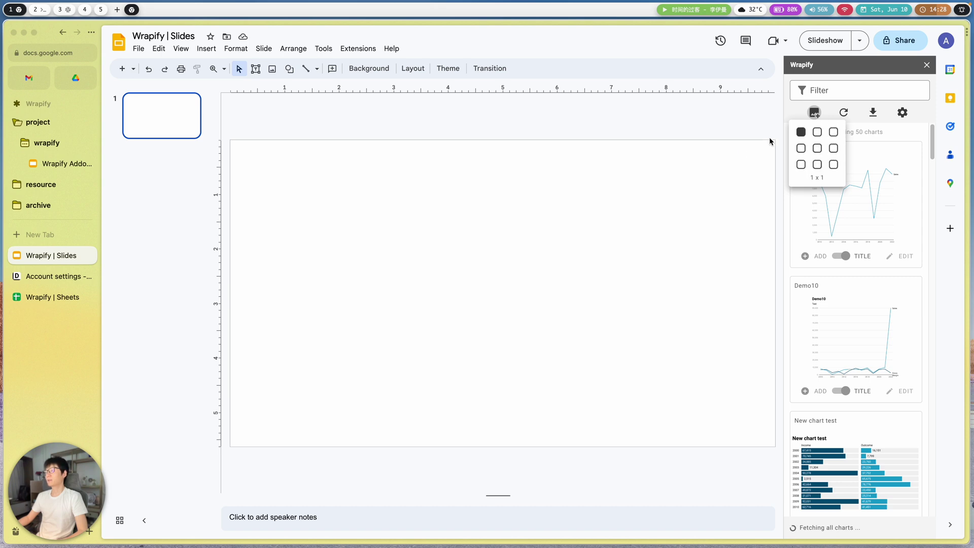
{"action": "left_click", "coordinate": [205, 48]}
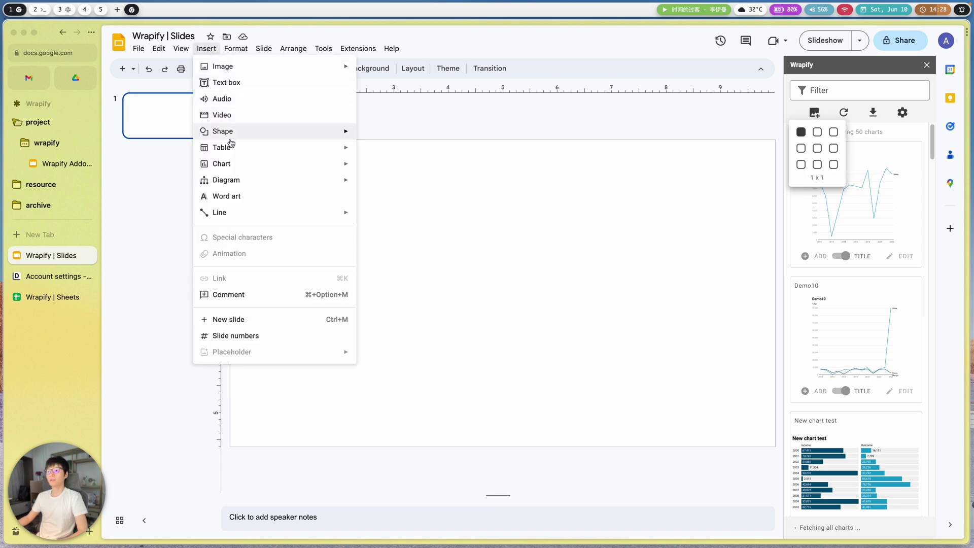
{"action": "mouse_move", "coordinate": [231, 147]}
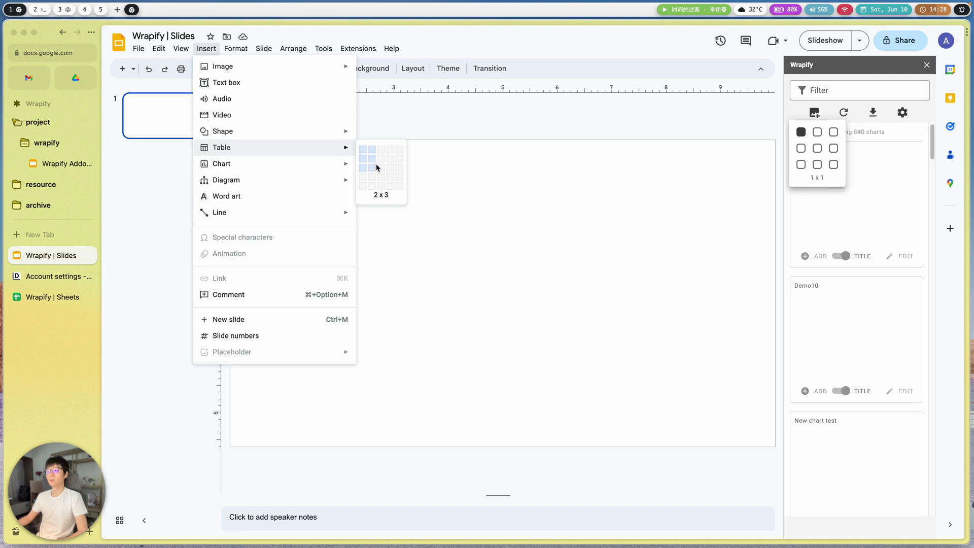
{"action": "left_click", "coordinate": [559, 211]}
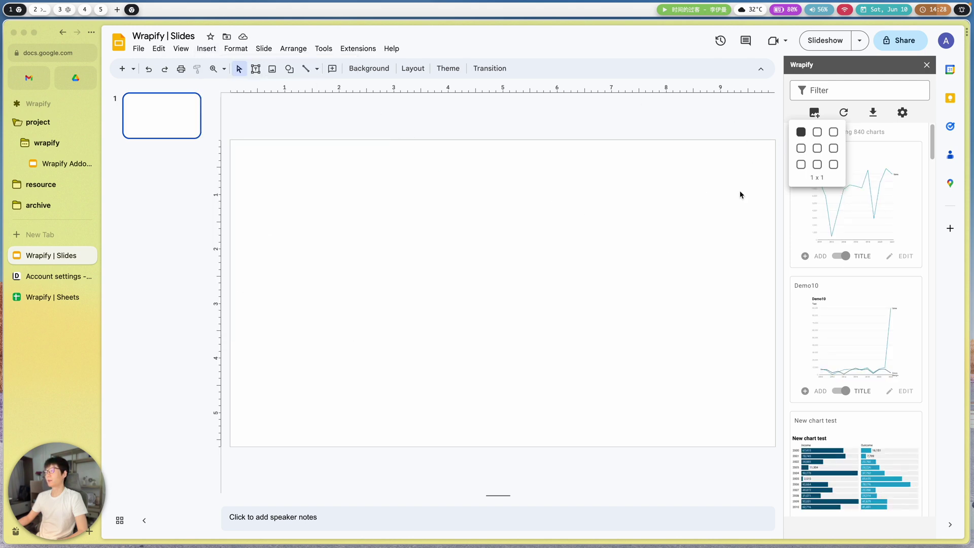
{"action": "left_click", "coordinate": [258, 157]}
- Insert a 1 x 2 grid of chart placeholders and inspect their Arrange options
{"action": "left_click", "coordinate": [816, 133]}
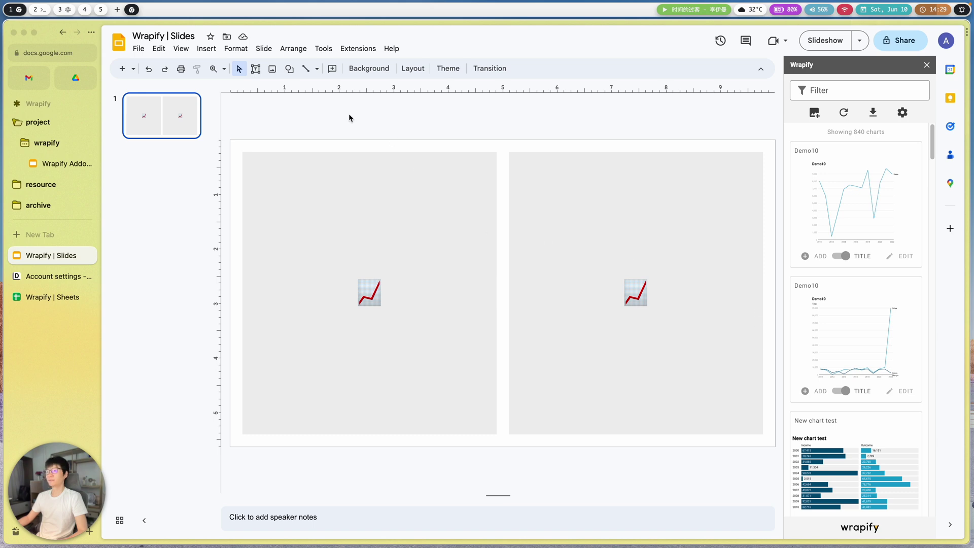
{"action": "left_click", "coordinate": [491, 199]}
{"action": "left_click", "coordinate": [596, 212]}
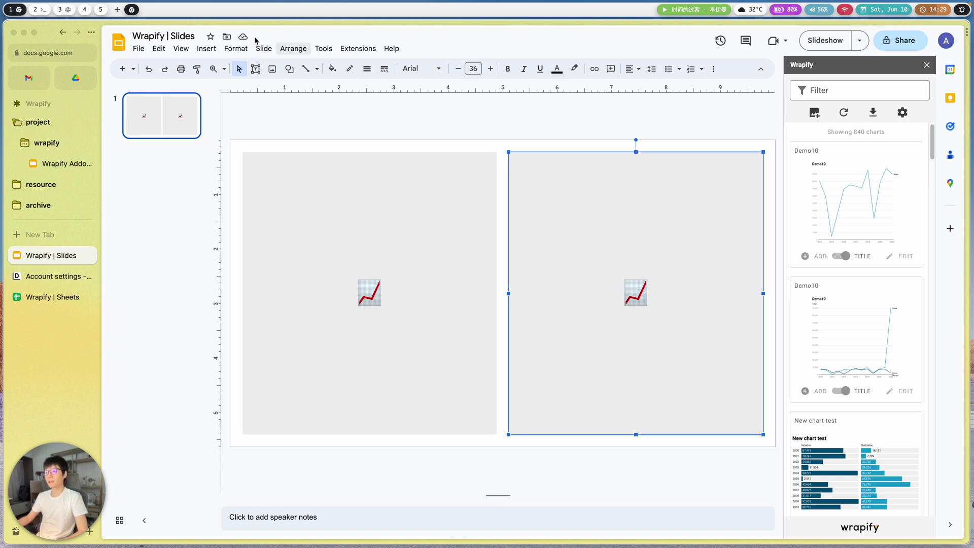
{"action": "left_click", "coordinate": [294, 49]}
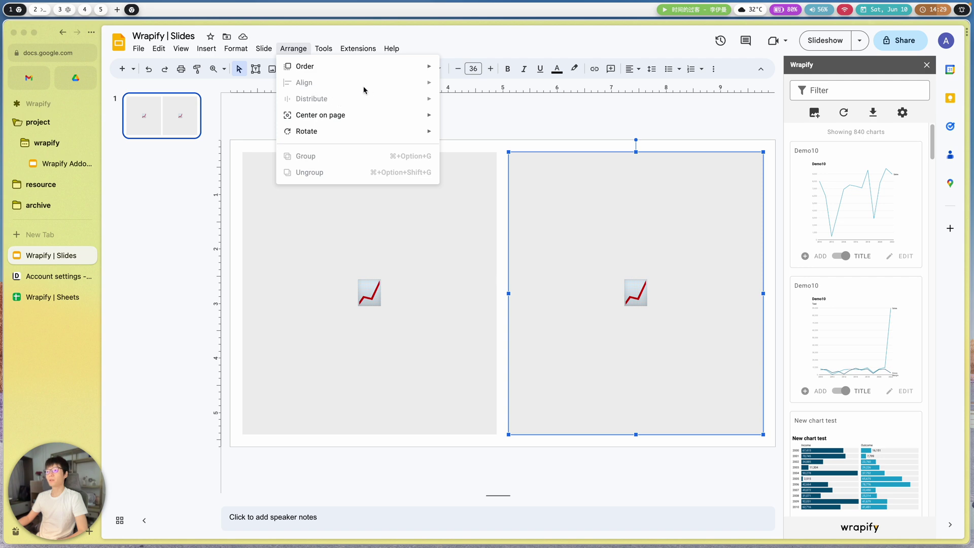
{"action": "left_click", "coordinate": [567, 137]}
{"action": "left_click", "coordinate": [407, 229]}
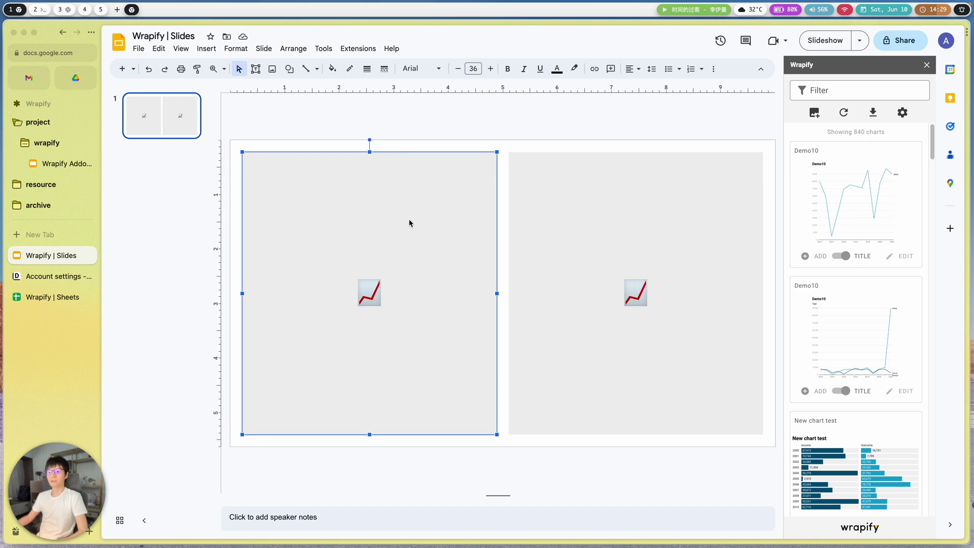
- Fill the left placeholder with the Daily Split of U.S. Power Generation chart
{"action": "left_click", "coordinate": [530, 246]}
{"action": "left_click", "coordinate": [429, 259]}
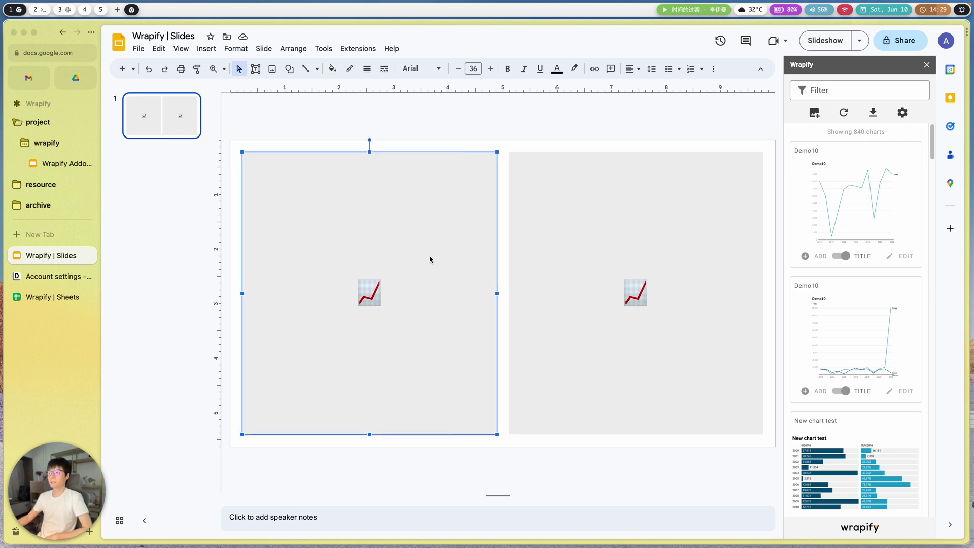
{"action": "scroll", "coordinate": [852, 305], "scroll_direction": "down", "scroll_amount": 10}
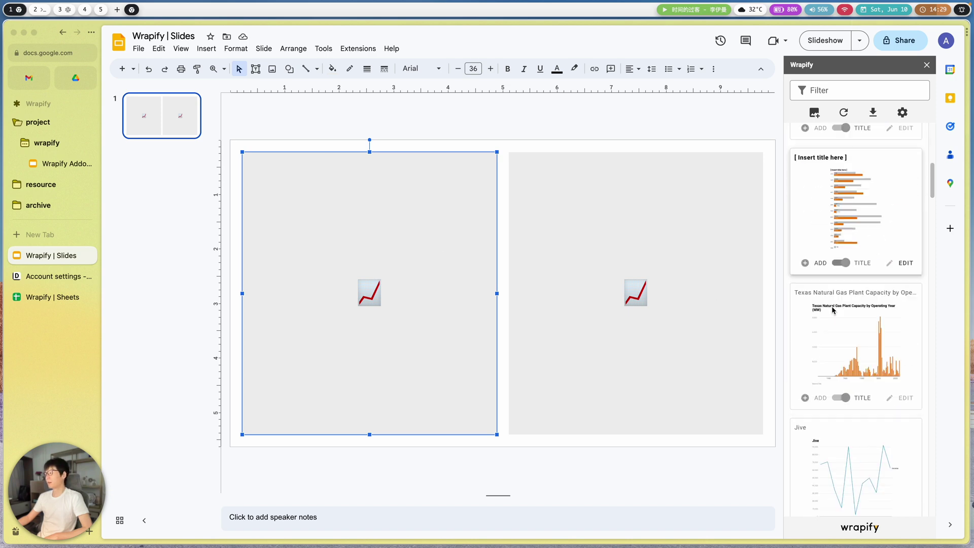
{"action": "left_click", "coordinate": [855, 93]}
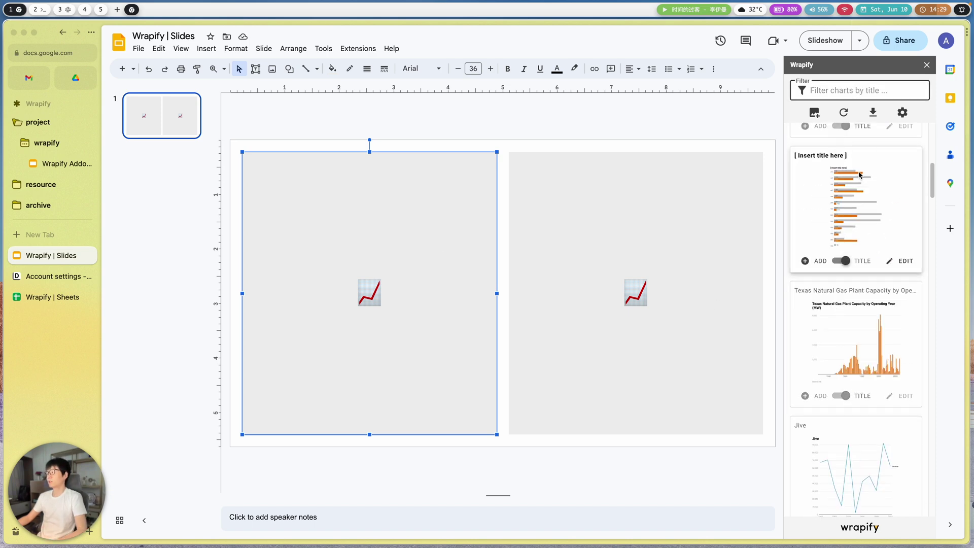
{"action": "scroll", "coordinate": [893, 300], "scroll_direction": "down", "scroll_amount": 15}
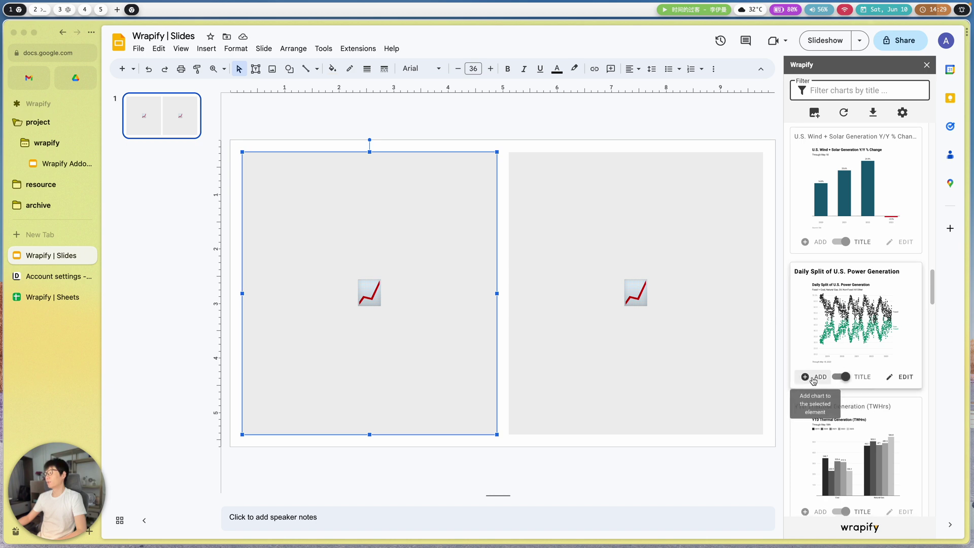
{"action": "left_click", "coordinate": [814, 380]}
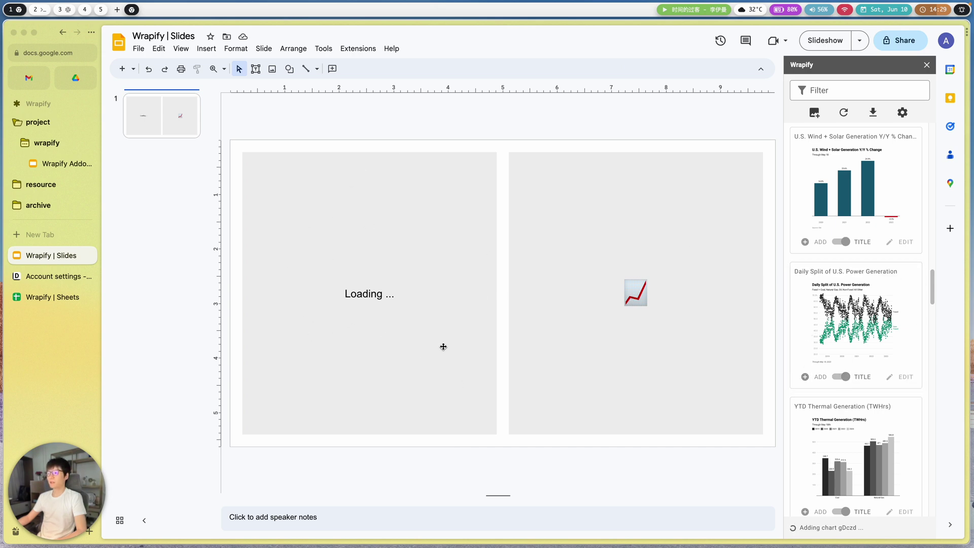
- Fill the right placeholder with the Demo55 area chart
{"action": "left_click", "coordinate": [664, 388]}
{"action": "scroll", "coordinate": [862, 357], "scroll_direction": "down", "scroll_amount": 8}
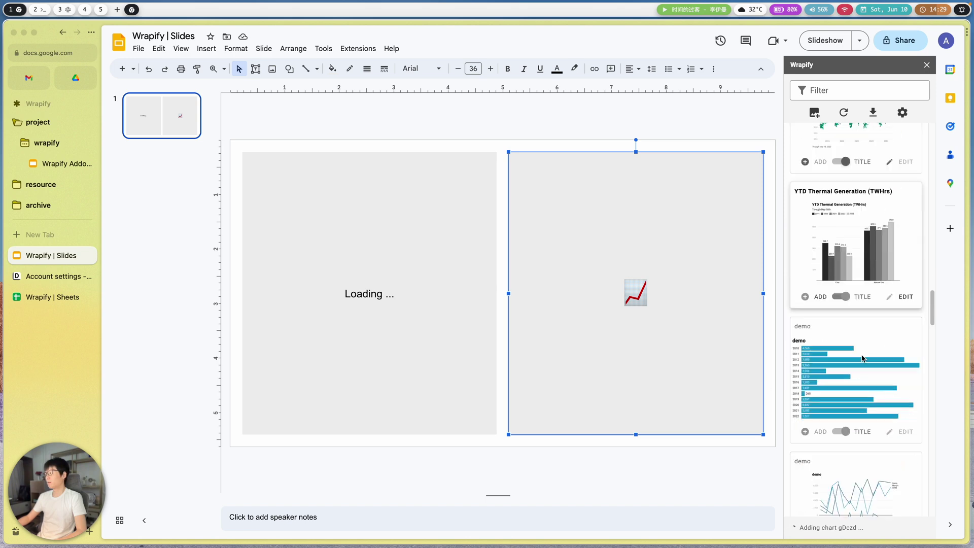
{"action": "scroll", "coordinate": [862, 352], "scroll_direction": "down", "scroll_amount": 3}
{"action": "left_click", "coordinate": [663, 350]}
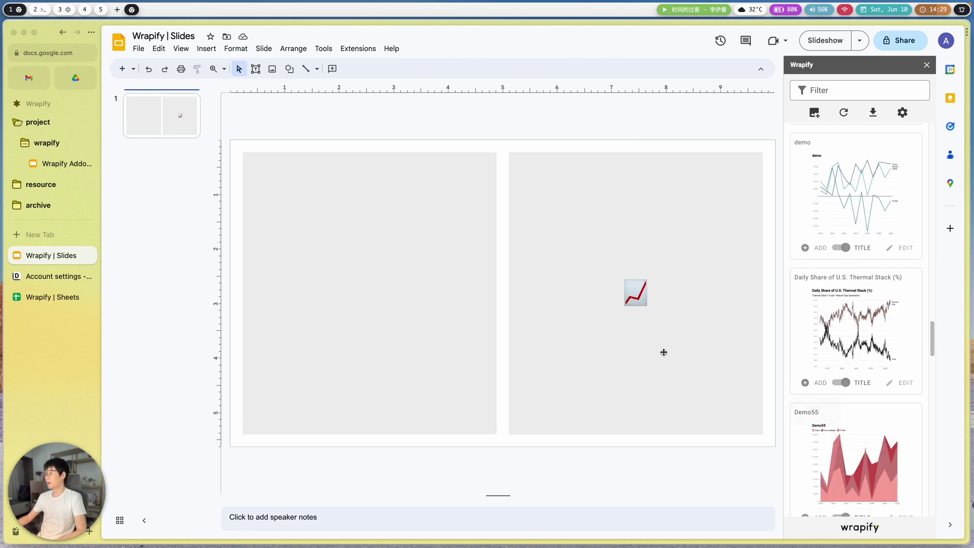
{"action": "scroll", "coordinate": [840, 404], "scroll_direction": "down", "scroll_amount": 1}
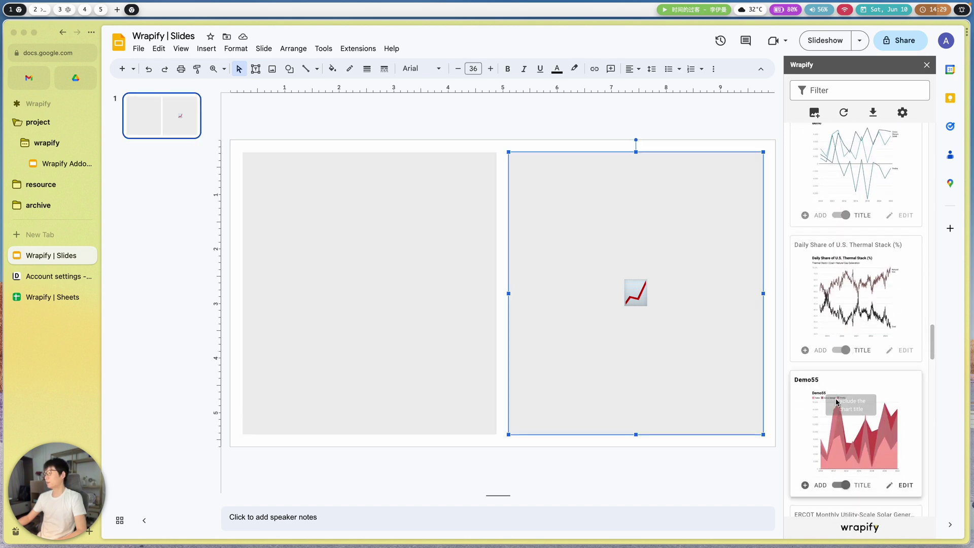
{"action": "left_click", "coordinate": [805, 484]}
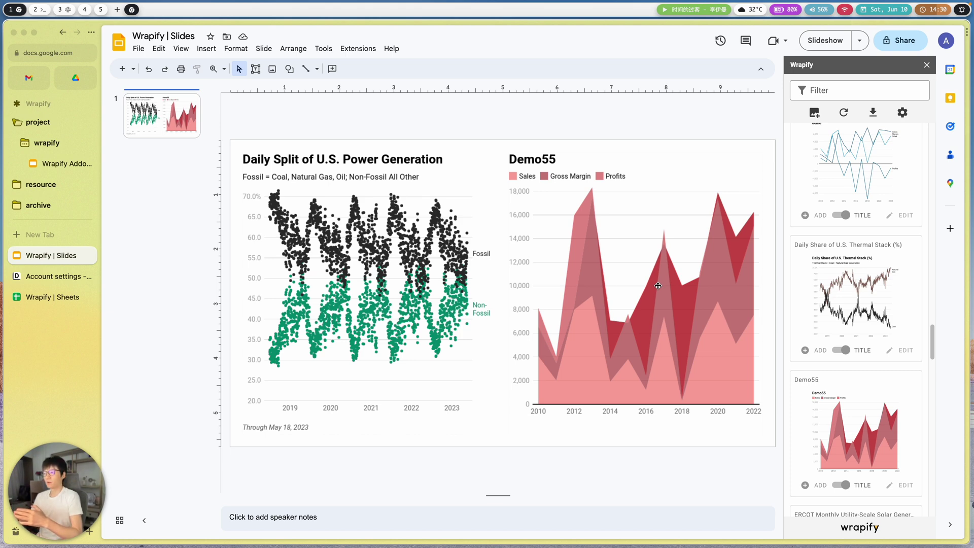
{"action": "left_click", "coordinate": [618, 245]}
- Check Wrapify's Update options, download the deck as a PDF, and open the settings gear
{"action": "left_click", "coordinate": [398, 119]}
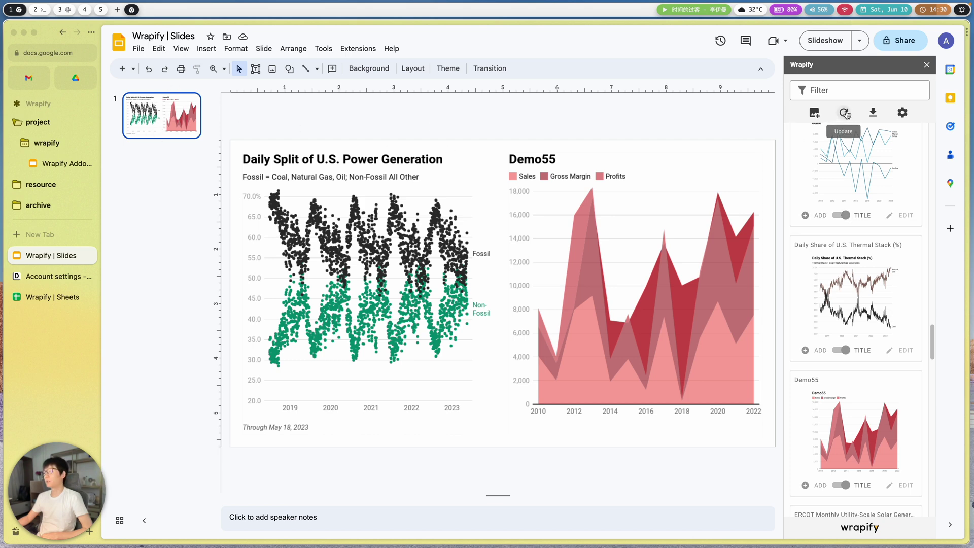
{"action": "left_click", "coordinate": [844, 114]}
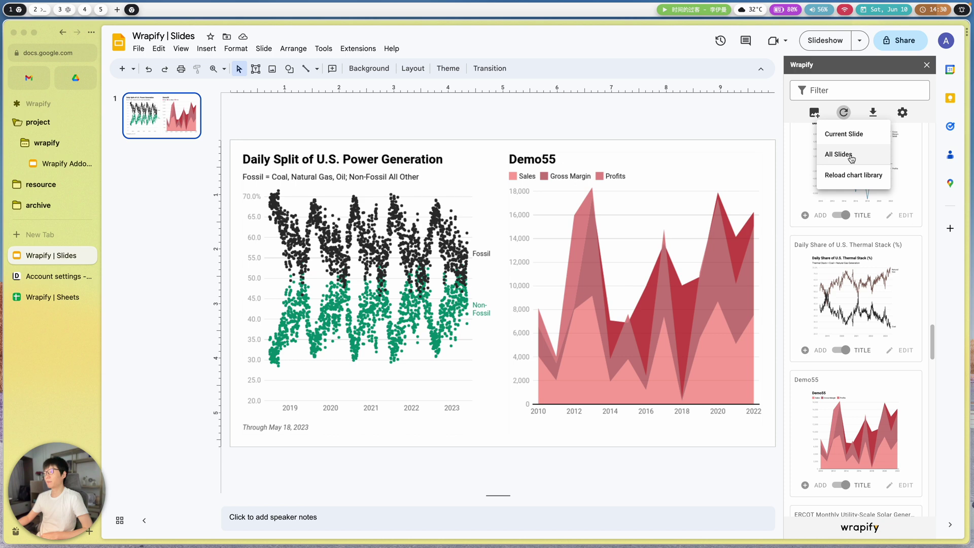
{"action": "left_click", "coordinate": [874, 113]}
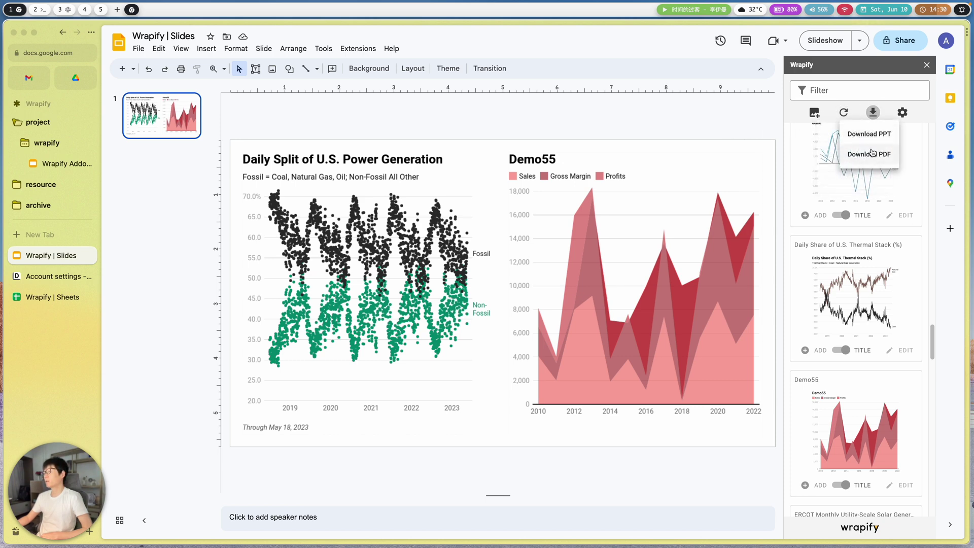
{"action": "left_click", "coordinate": [883, 158]}
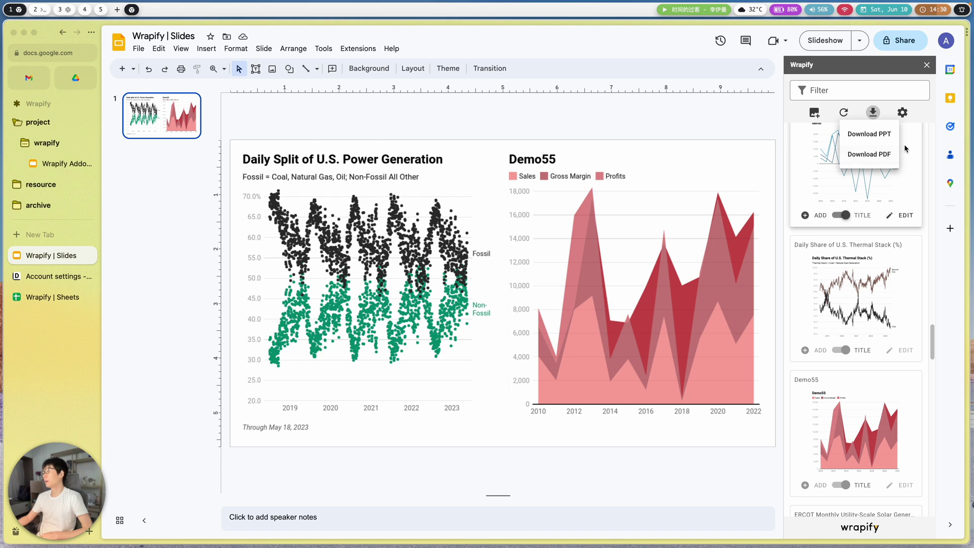
{"action": "left_click", "coordinate": [904, 114]}
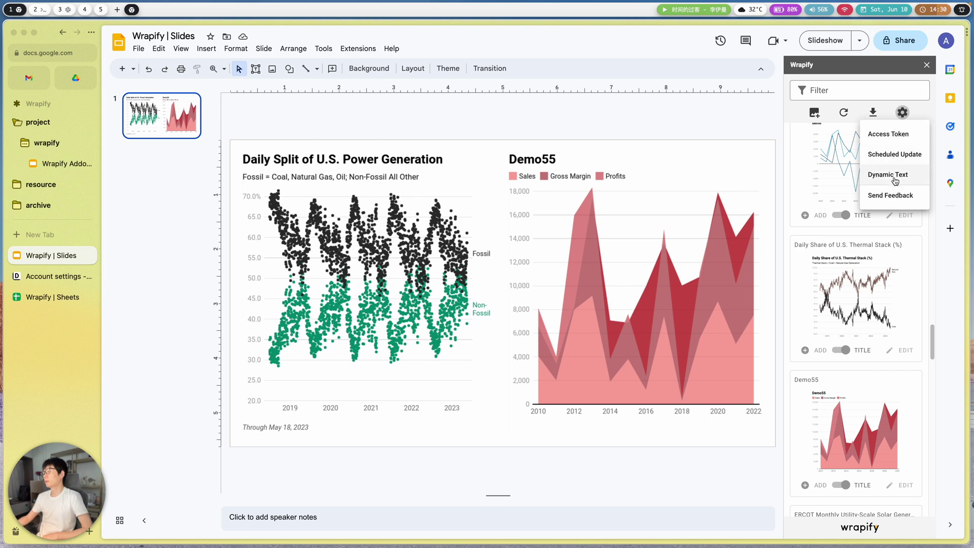
- Open Wrapify's Dynamic Text setup page and its spreadsheet URL field
{"action": "left_click", "coordinate": [895, 181]}
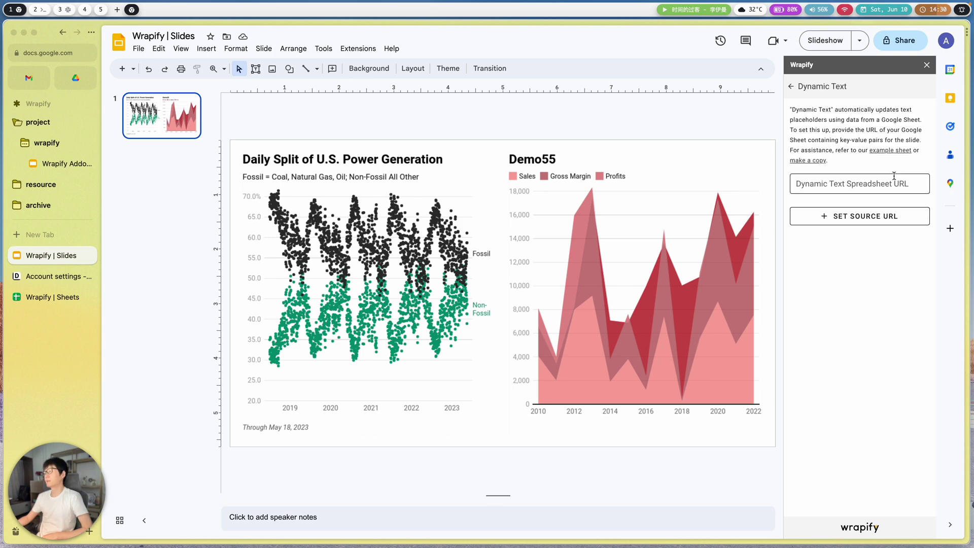
{"action": "left_click", "coordinate": [822, 185]}
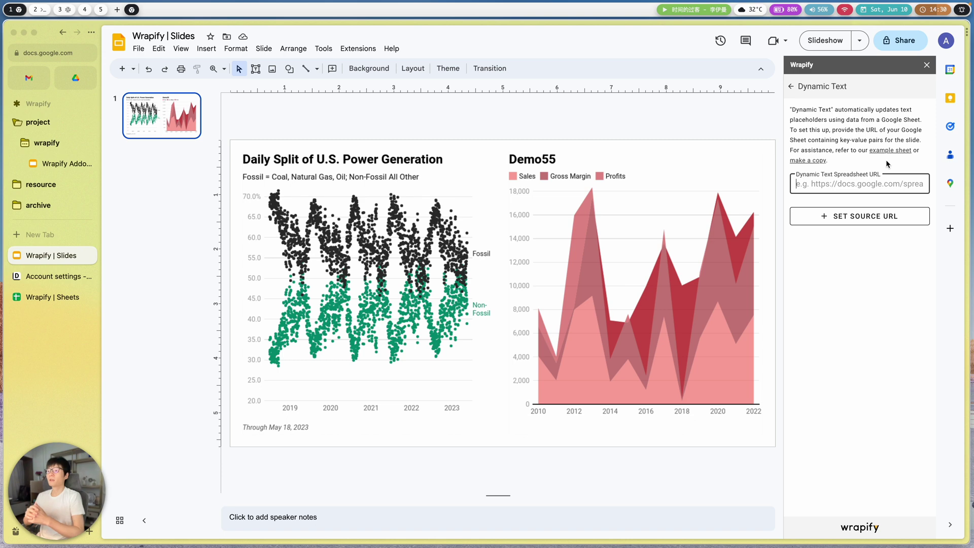
{"action": "left_click", "coordinate": [359, 216]}
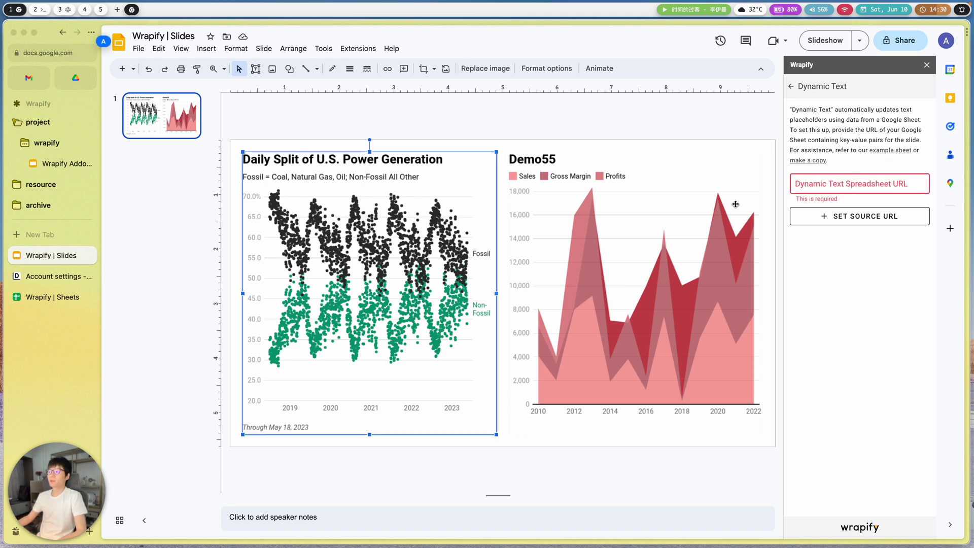
{"action": "left_click", "coordinate": [819, 184]}
{"action": "left_click", "coordinate": [175, 163]}
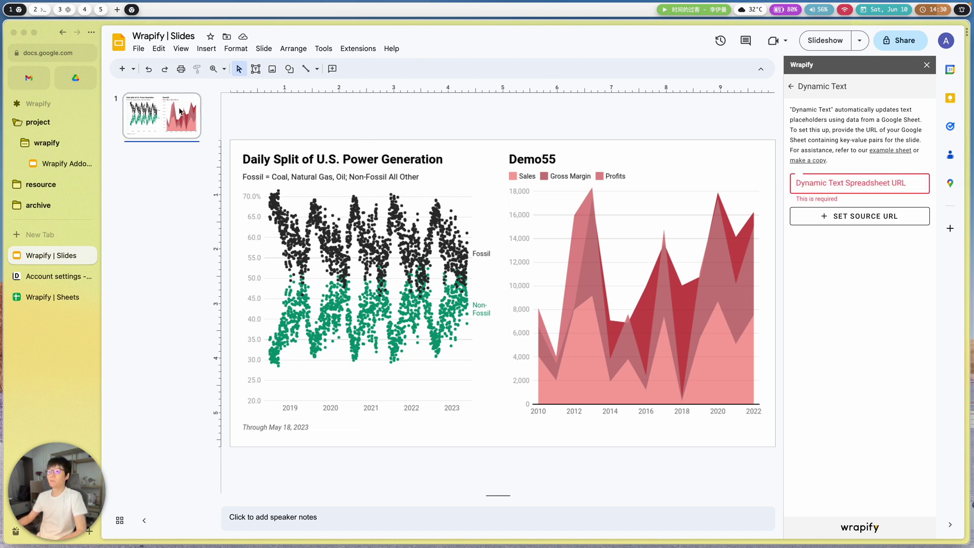
- Add a new slide titled {{Title}} and open the example Dynamic Text spreadsheet
{"action": "left_click", "coordinate": [122, 69]}
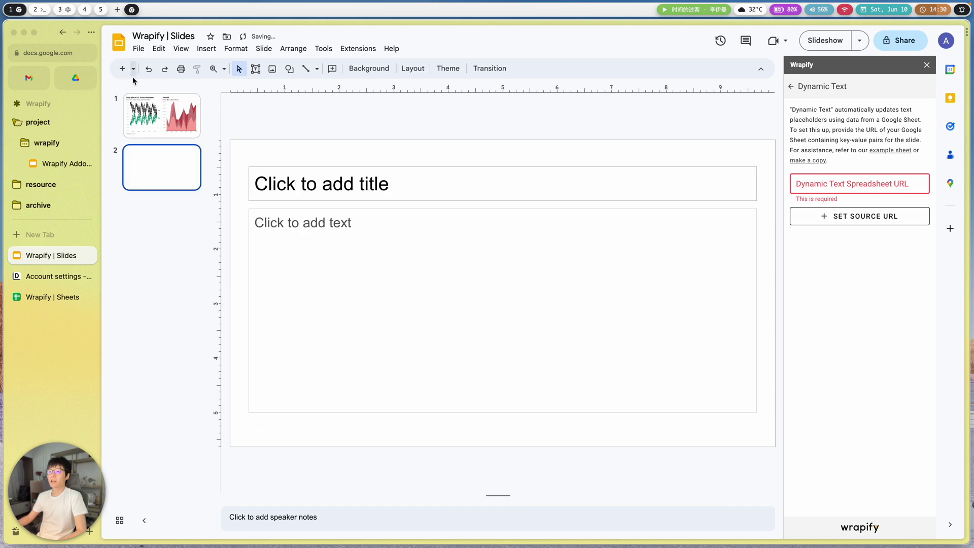
{"action": "left_click", "coordinate": [327, 180]}
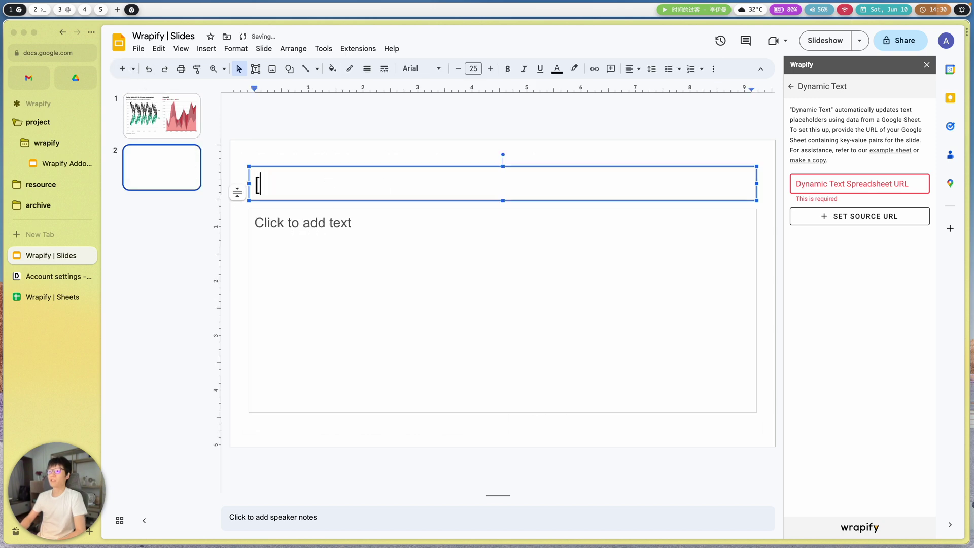
{"action": "type", "text": "{{title"}
{"action": "key", "text": "BackSpace"}
{"action": "key", "text": "BackSpace"}
{"action": "key", "text": "BackSpace"}
{"action": "key", "text": "BackSpace"}
{"action": "type", "text": "T"}
{"action": "key", "text": "BackSpace"}
{"action": "key", "text": "BackSpace"}
{"action": "type", "text": "Title}"}
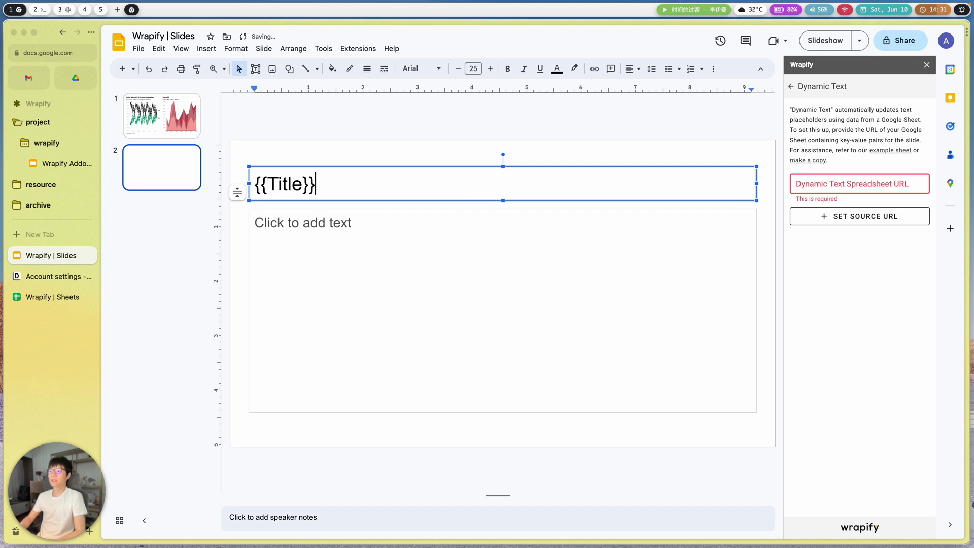
{"action": "left_click", "coordinate": [339, 237]}
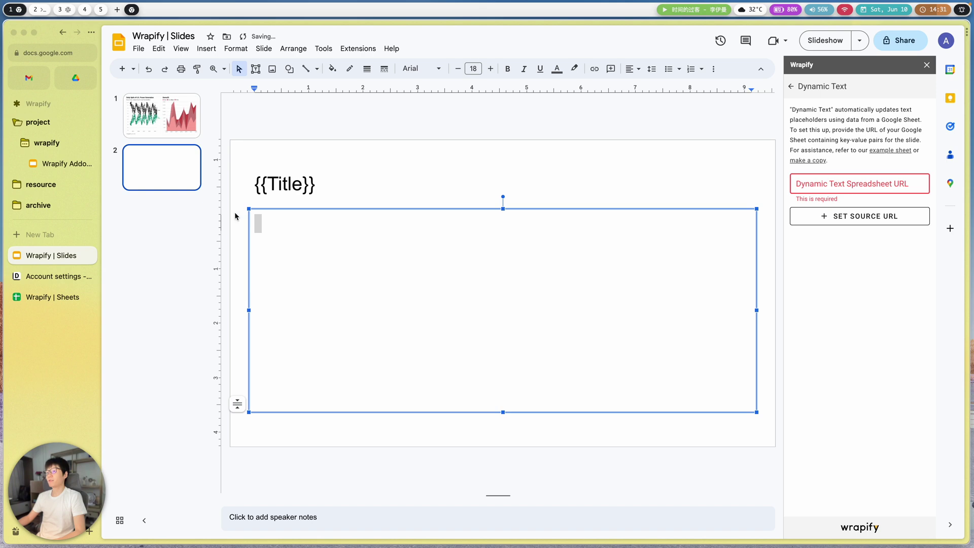
{"action": "left_click", "coordinate": [268, 184]}
{"action": "left_click", "coordinate": [848, 182]}
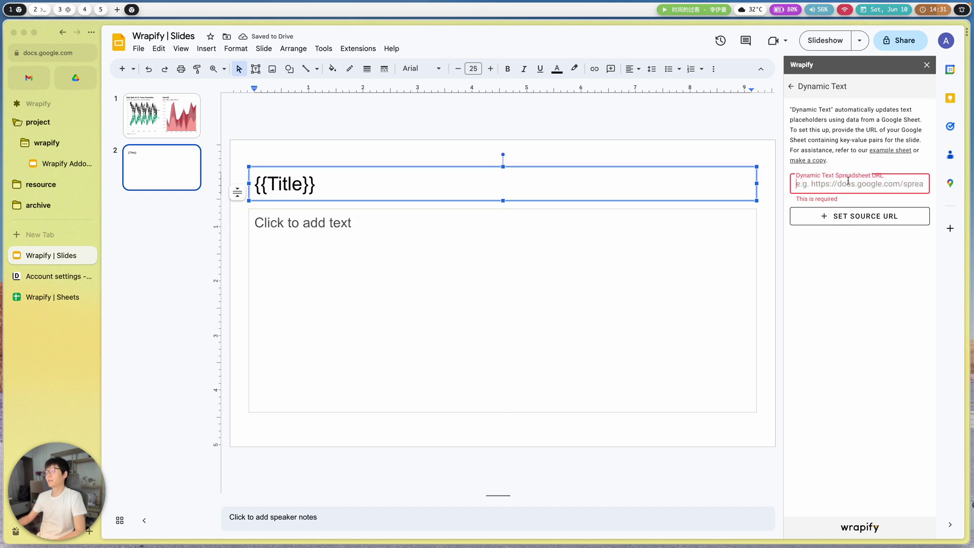
{"action": "left_click", "coordinate": [903, 153]}
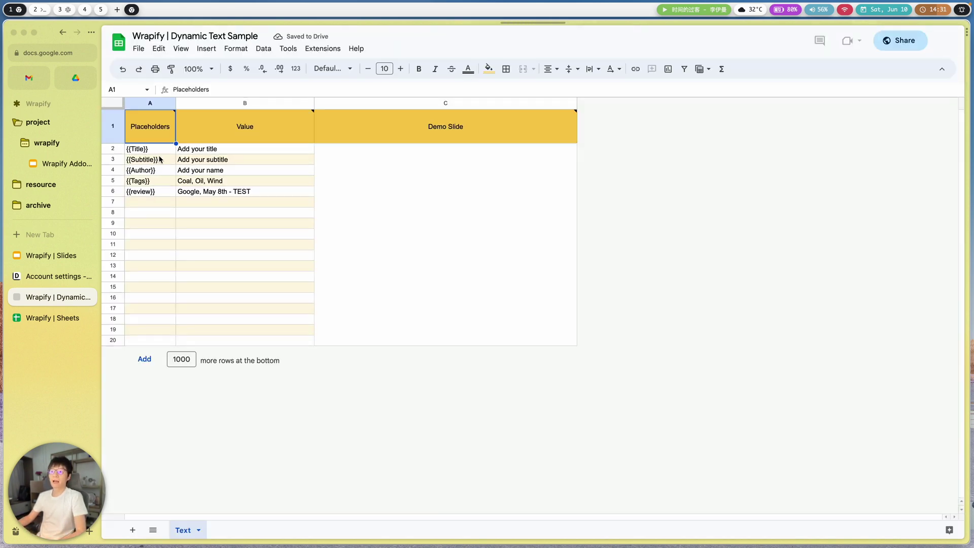
- Copy the Dynamic Text Sample sheet's URL into Wrapify's Dynamic Text spreadsheet URL field in Slides
{"action": "left_click", "coordinate": [178, 161]}
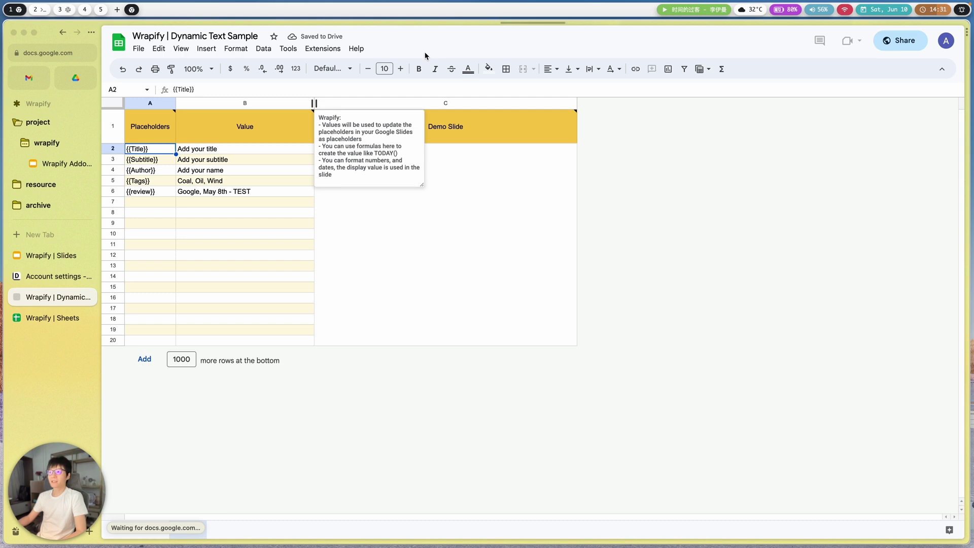
{"action": "key", "text": "super+shift+c"}
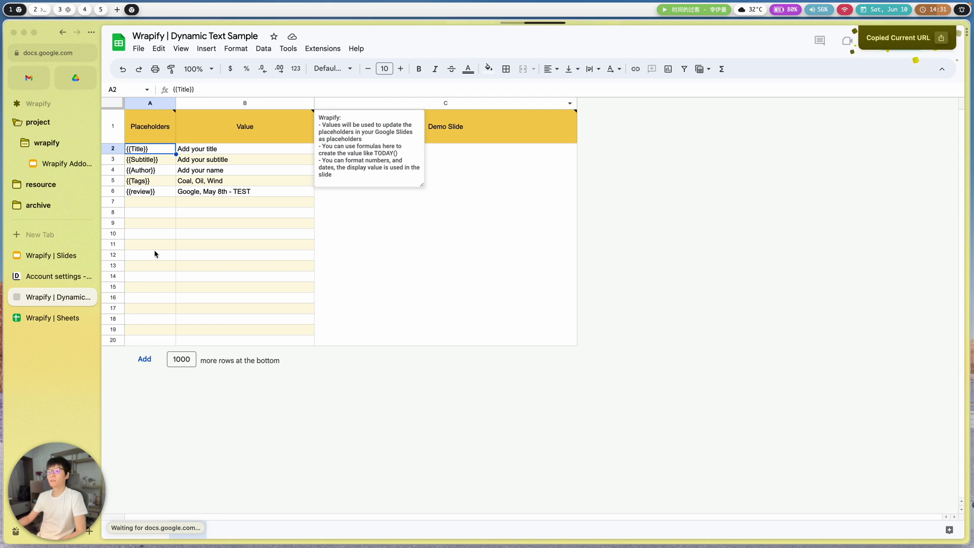
{"action": "left_click", "coordinate": [248, 267]}
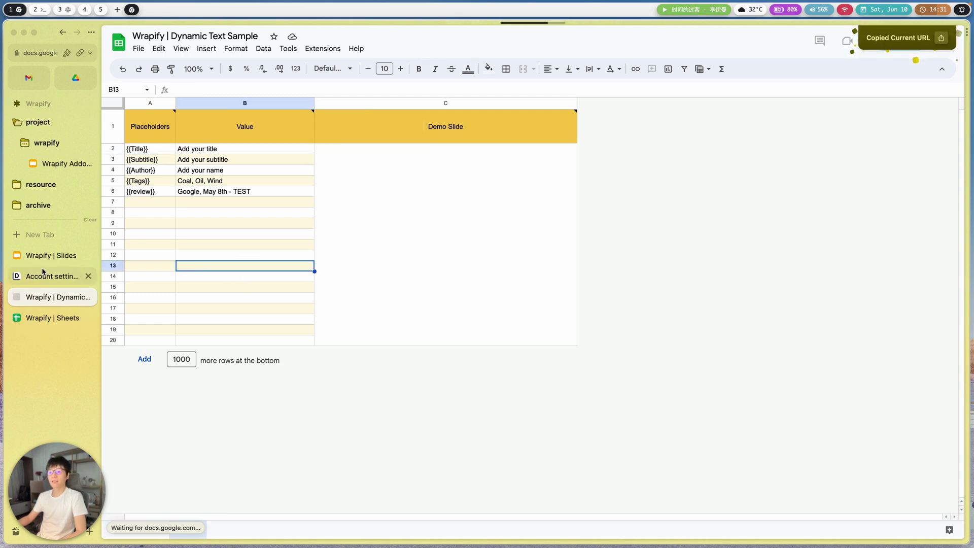
{"action": "left_click", "coordinate": [51, 255]}
{"action": "left_click", "coordinate": [819, 189]}
{"action": "key", "text": "super+v"}
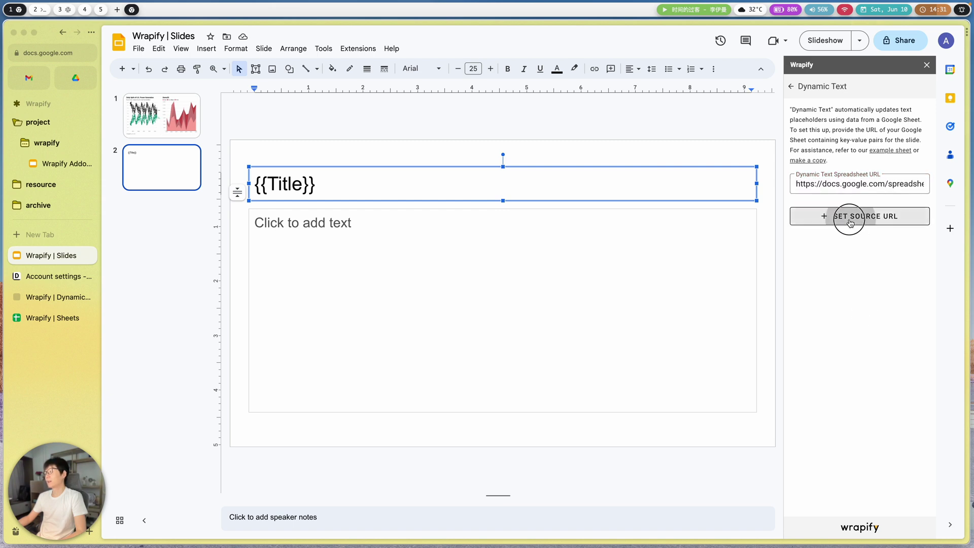
- Save the Dynamic Text Sample sheet as Wrapify's dynamic text source
{"action": "left_click", "coordinate": [849, 218]}
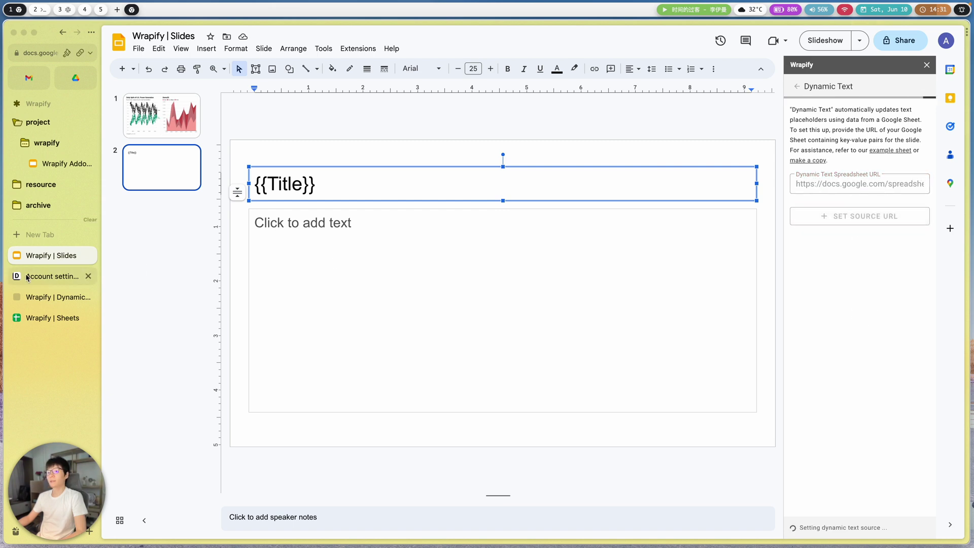
{"action": "left_click", "coordinate": [57, 318]}
{"action": "left_click", "coordinate": [44, 256]}
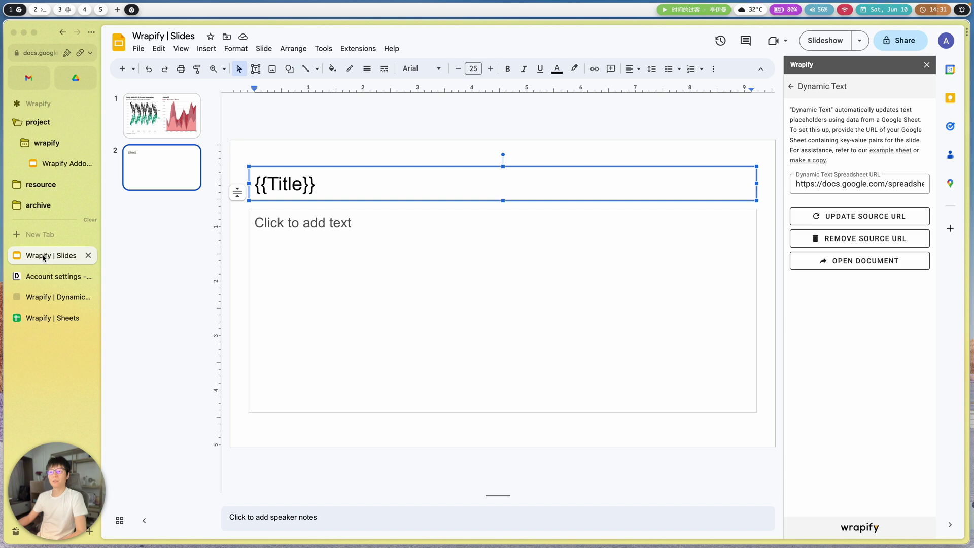
- Delete slide 2's empty body text box, leaving only the {{Title}} box
{"action": "left_click", "coordinate": [290, 262]}
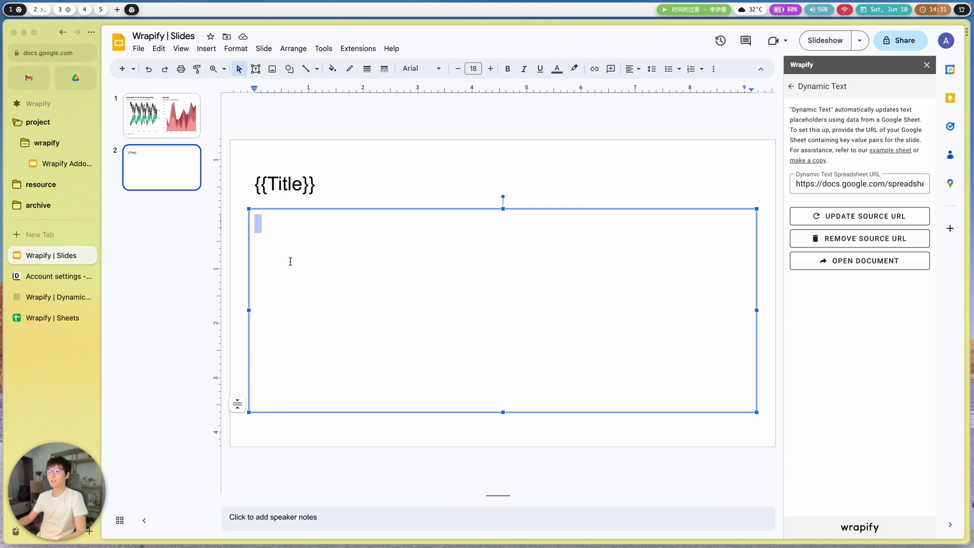
{"action": "left_click", "coordinate": [248, 274]}
{"action": "left_click", "coordinate": [256, 272]}
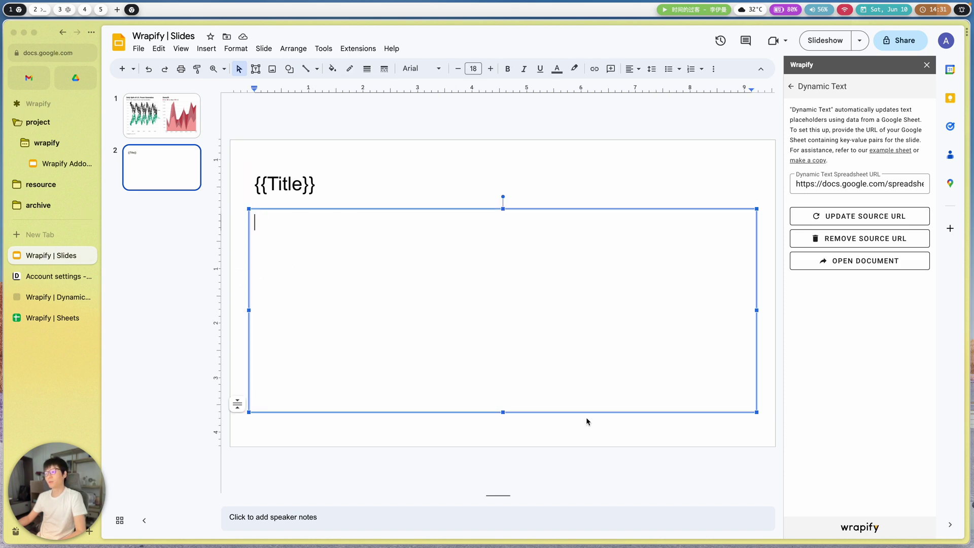
{"action": "left_click", "coordinate": [596, 435]}
{"action": "left_click", "coordinate": [518, 349]}
{"action": "key", "text": "Delete"}
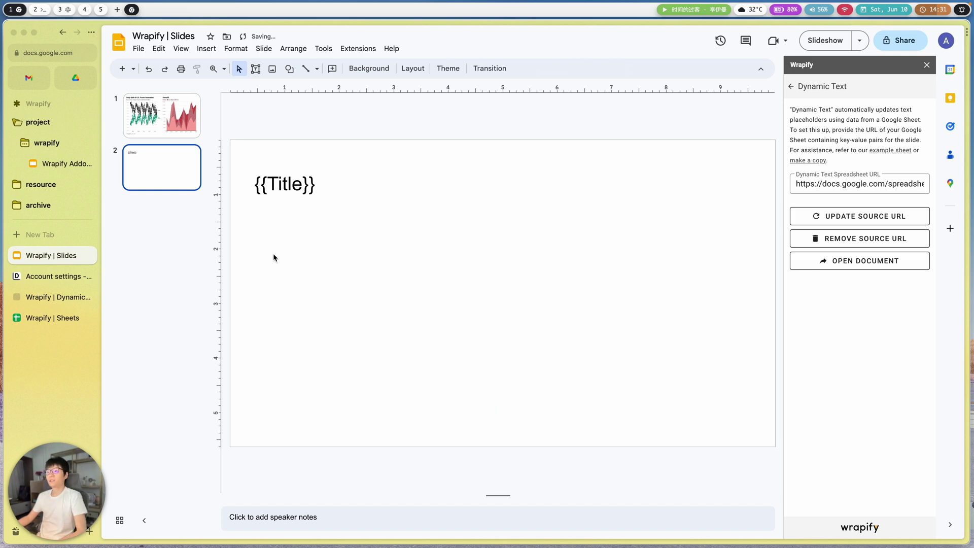
{"action": "left_click", "coordinate": [290, 199]}
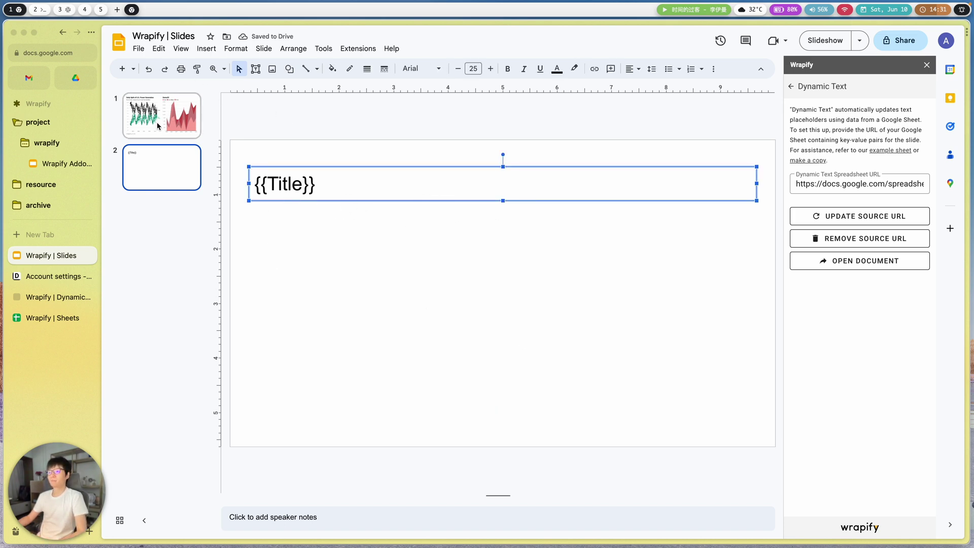
{"action": "left_click", "coordinate": [540, 263]}
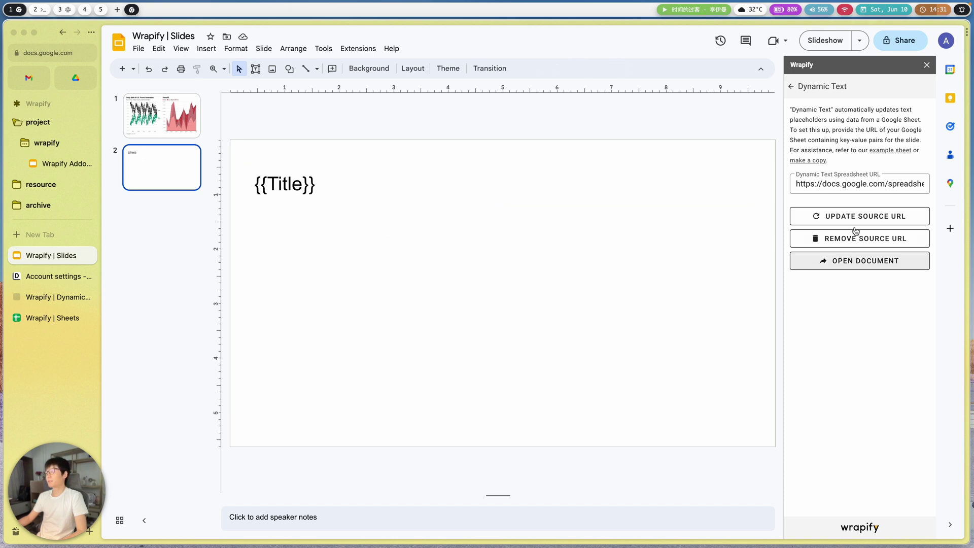
- Return to Wrapify's chart list and add a 1 x 2 chart placeholder layout to slide 2
{"action": "left_click", "coordinate": [791, 86]}
{"action": "left_click", "coordinate": [844, 113]}
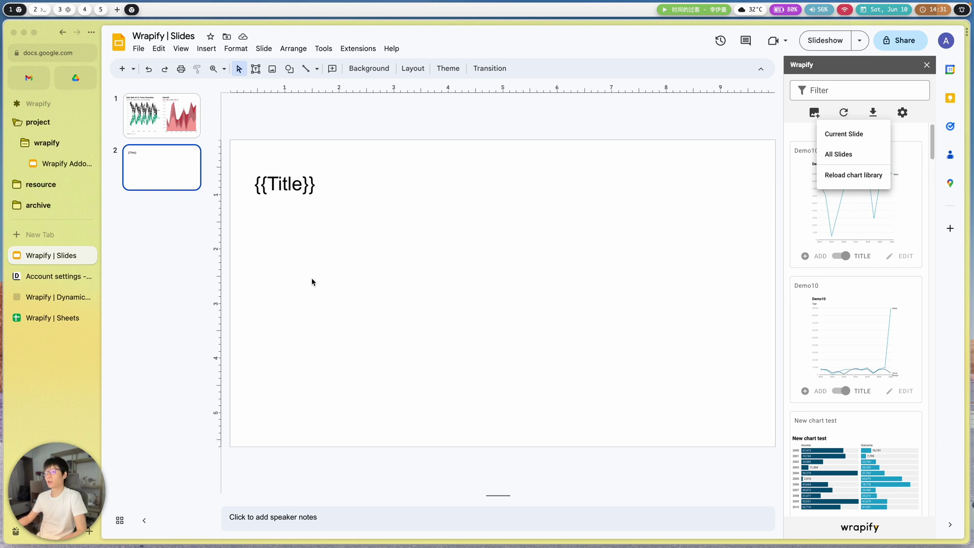
{"action": "left_click", "coordinate": [814, 112]}
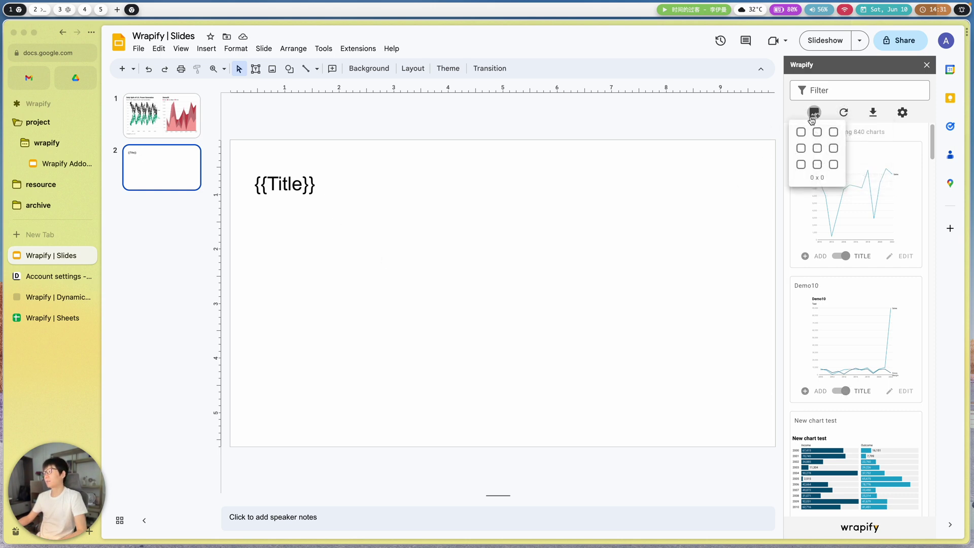
{"action": "left_click", "coordinate": [811, 134]}
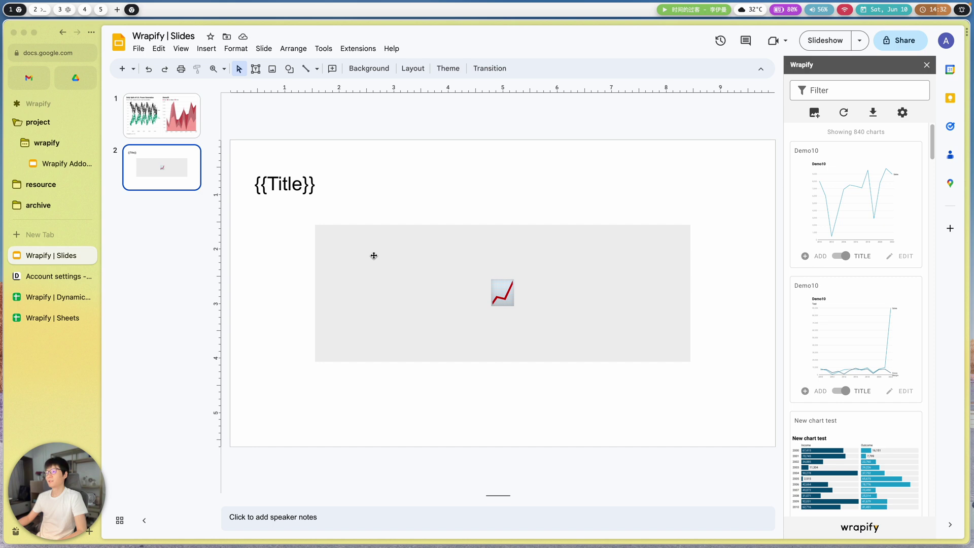
- Move the grey chart placeholder up under {{Title}} and enlarge it across the lower slide
{"action": "left_click", "coordinate": [358, 246]}
{"action": "left_click_drag", "start_coordinate": [358, 246], "coordinate": [291, 226]}
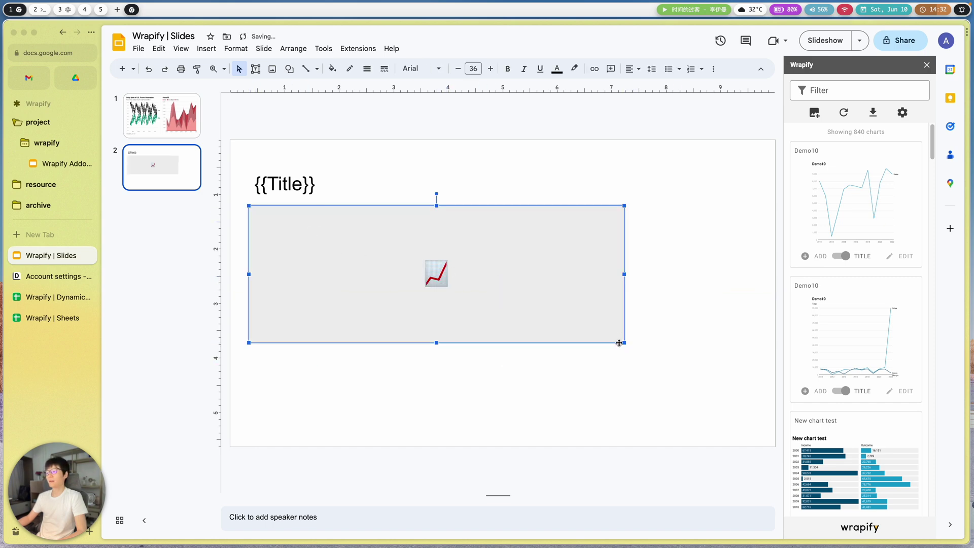
{"action": "left_click_drag", "start_coordinate": [623, 343], "coordinate": [759, 429]}
{"action": "left_click", "coordinate": [568, 437]}
{"action": "left_click", "coordinate": [602, 415]}
{"action": "scroll", "coordinate": [898, 420], "scroll_direction": "down", "scroll_amount": 2}
{"action": "scroll", "coordinate": [898, 420], "scroll_direction": "down", "scroll_amount": 5}
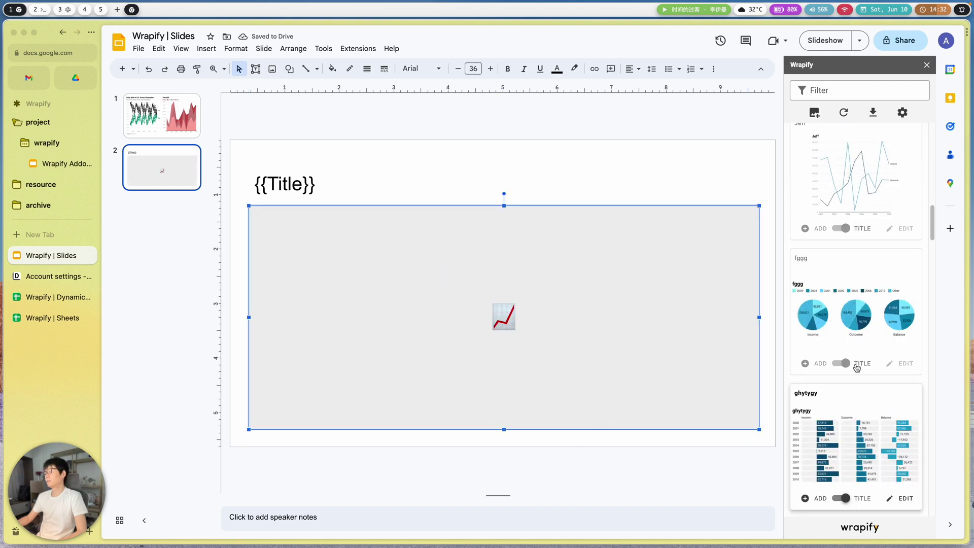
{"action": "scroll", "coordinate": [839, 361], "scroll_direction": "down", "scroll_amount": 6}
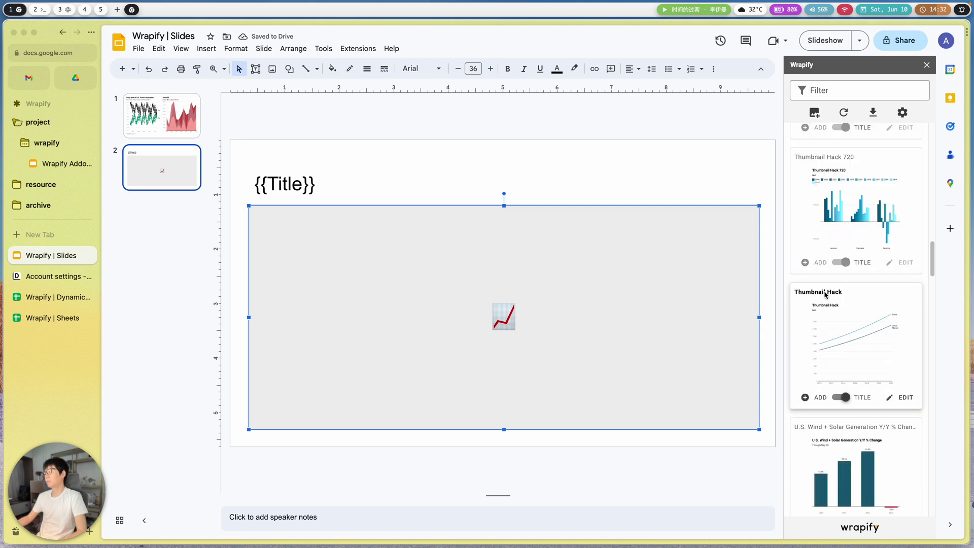
{"action": "scroll", "coordinate": [827, 317], "scroll_direction": "down", "scroll_amount": 6}
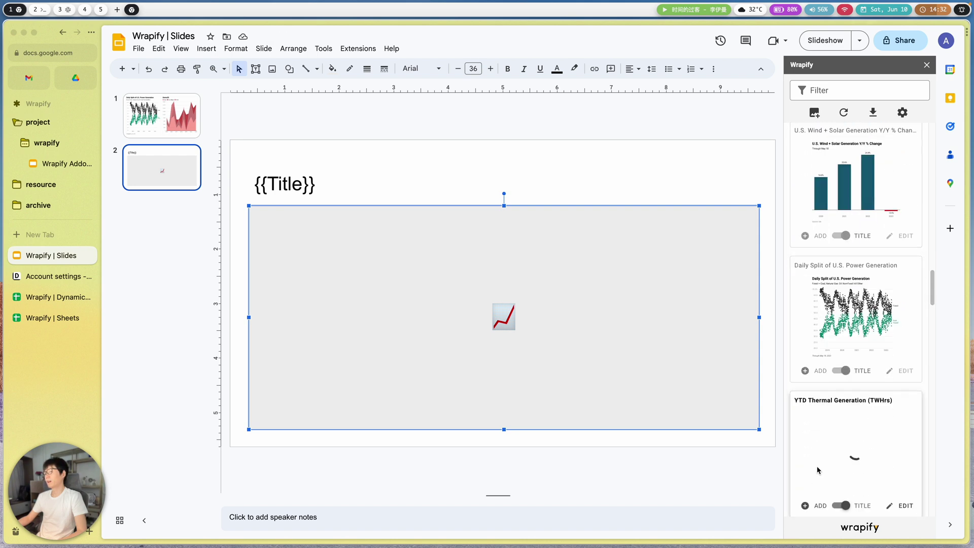
- Insert the YTD Thermal Generation (TWHrs) chart and resize it to fill the area below {{Title}}
{"action": "left_click", "coordinate": [810, 373]}
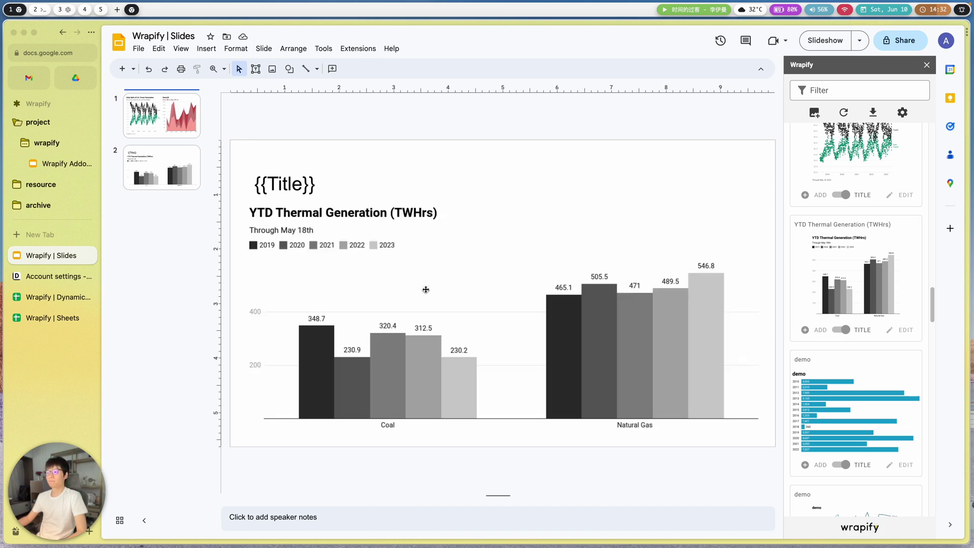
{"action": "left_click_drag", "start_coordinate": [249, 432], "coordinate": [586, 328]}
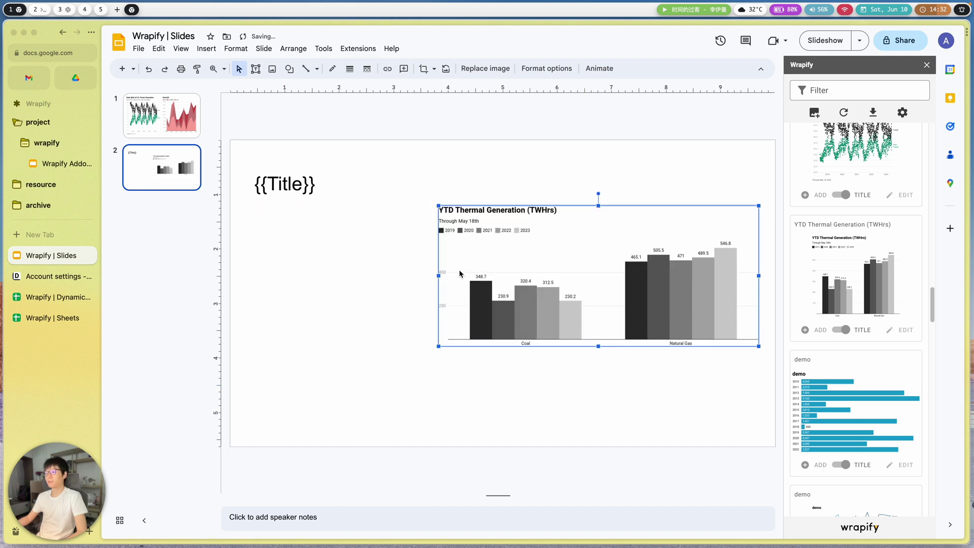
{"action": "left_click_drag", "start_coordinate": [438, 275], "coordinate": [562, 284]}
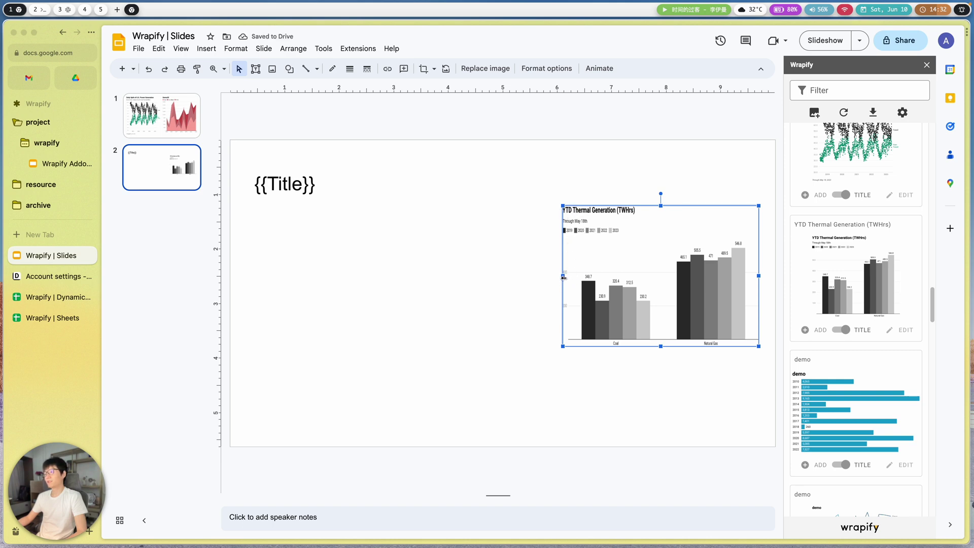
{"action": "left_click_drag", "start_coordinate": [563, 277], "coordinate": [254, 275]}
{"action": "left_click_drag", "start_coordinate": [511, 345], "coordinate": [515, 435]}
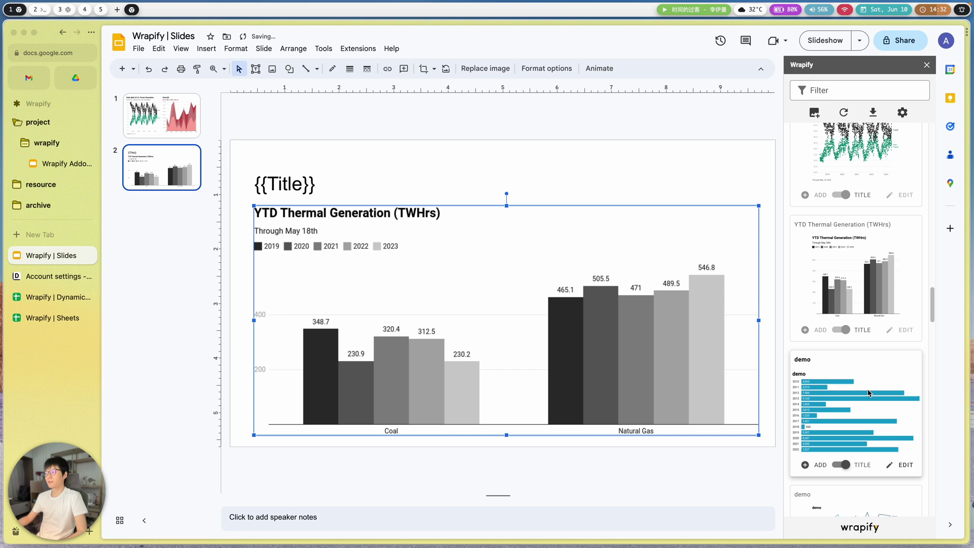
{"action": "left_click_drag", "start_coordinate": [759, 321], "coordinate": [762, 320]}
{"action": "left_click_drag", "start_coordinate": [506, 205], "coordinate": [508, 201]}
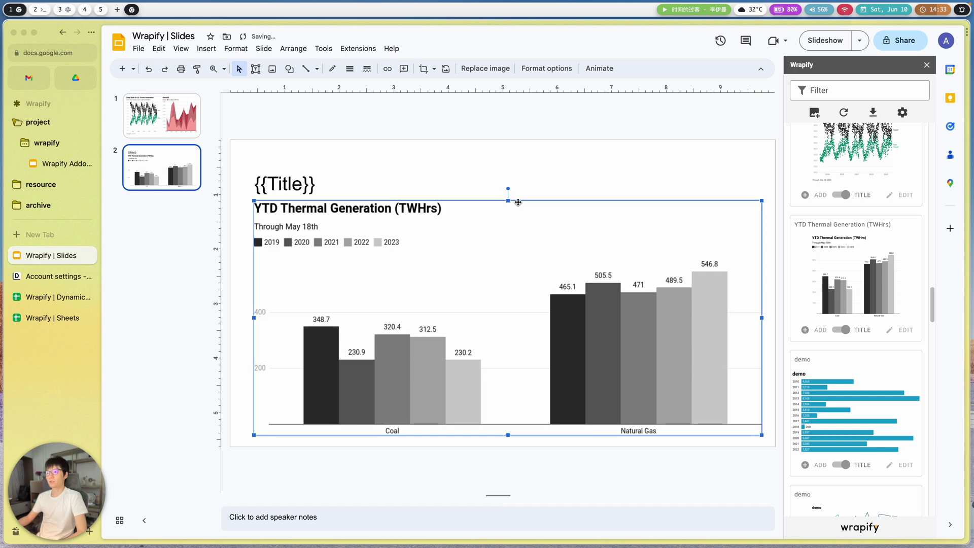
- Refresh Wrapify's charts and dynamic text for the current slide, then check the title and chart
{"action": "left_click", "coordinate": [844, 112]}
{"action": "left_click", "coordinate": [844, 133]}
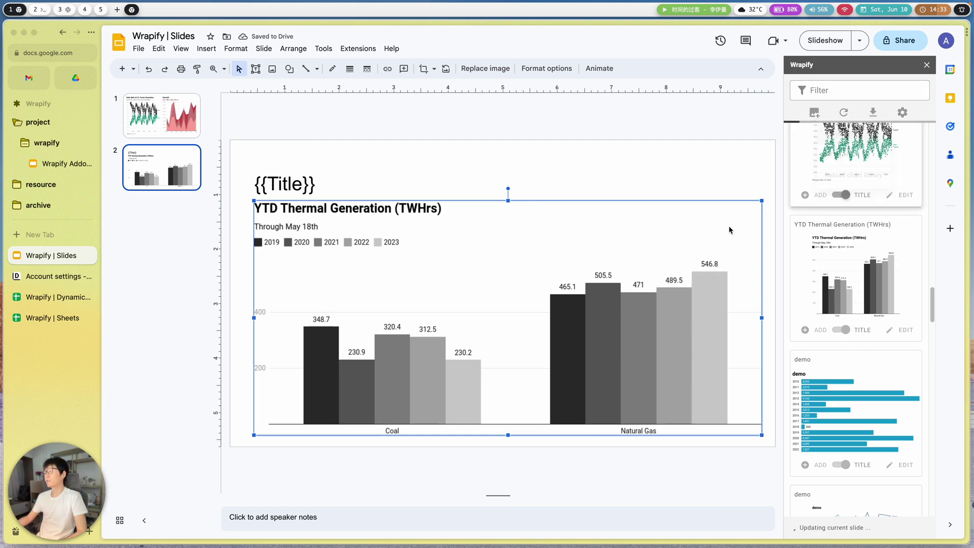
{"action": "left_click", "coordinate": [279, 184]}
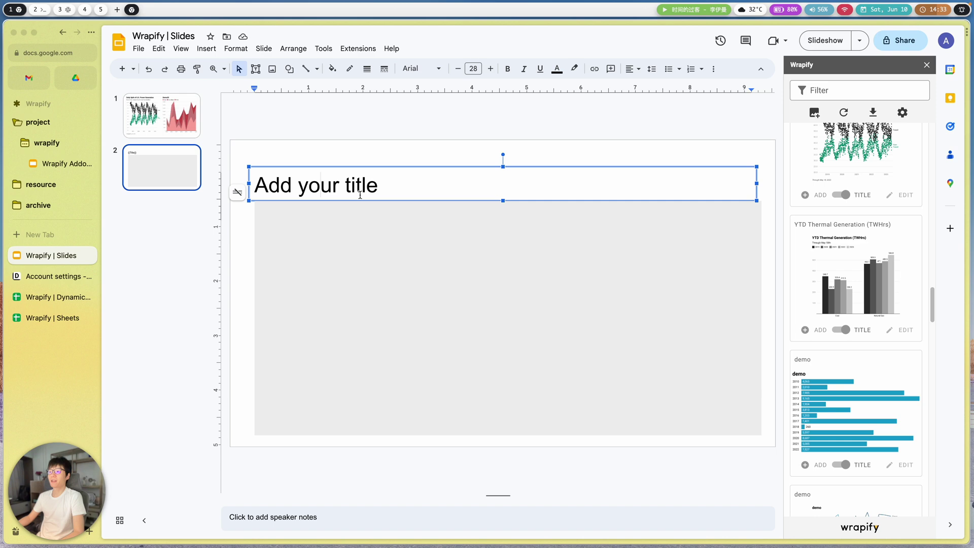
{"action": "left_click", "coordinate": [406, 146]}
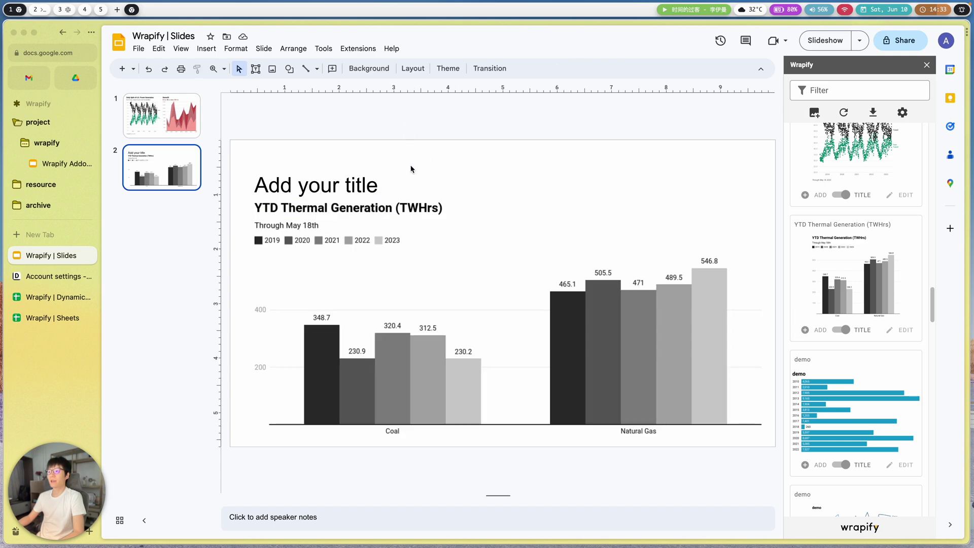
{"action": "left_click", "coordinate": [359, 242]}
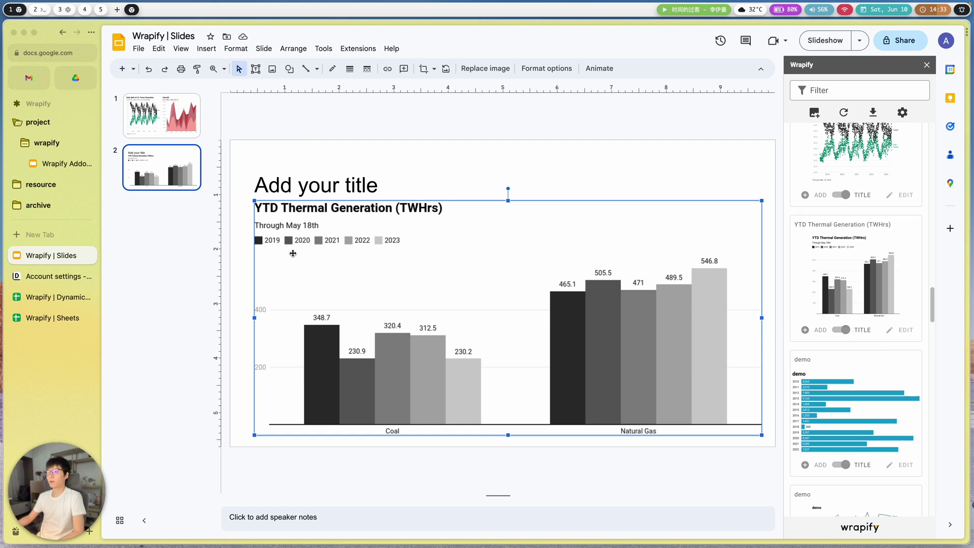
{"action": "left_click", "coordinate": [243, 276]}
{"action": "key", "text": "Page_Up"}
{"action": "key", "text": "Page_Down"}
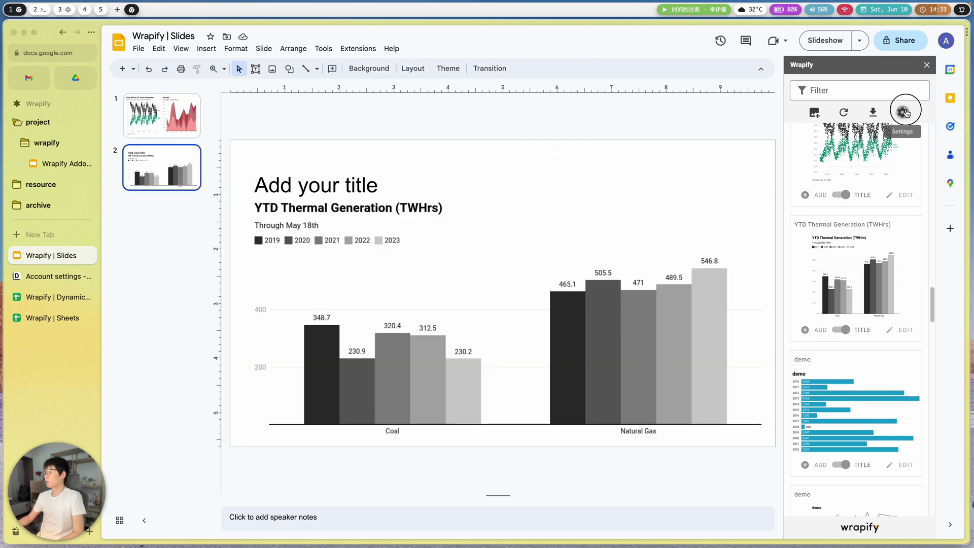
- Set Wrapify's scheduled update to a daily timer at 09:00 and turn on email notification
{"action": "left_click", "coordinate": [903, 113]}
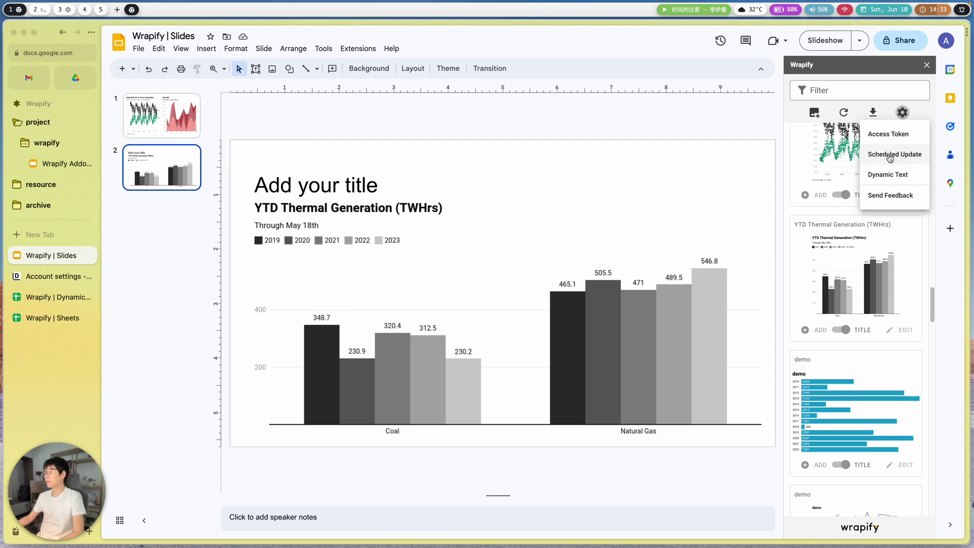
{"action": "left_click", "coordinate": [893, 155]}
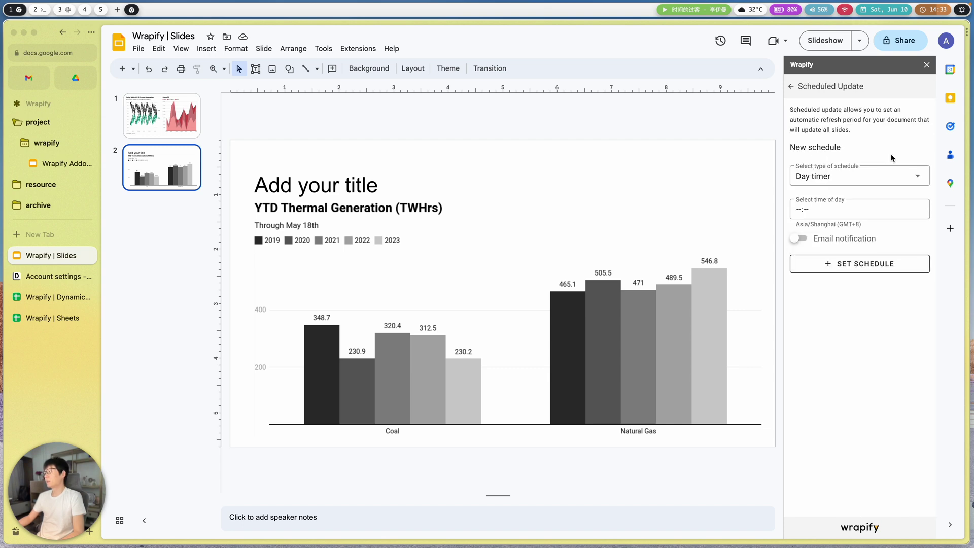
{"action": "left_click", "coordinate": [823, 177]}
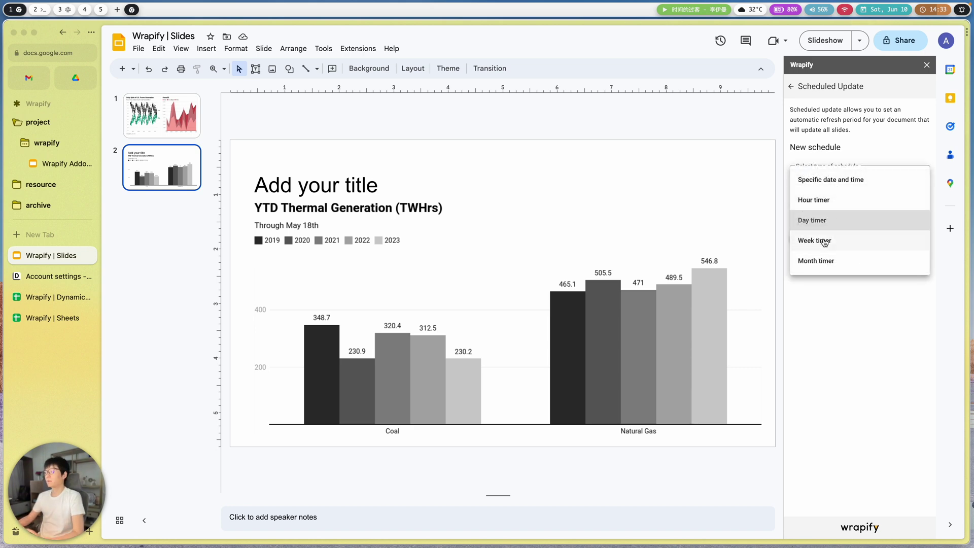
{"action": "left_click", "coordinate": [821, 222]}
{"action": "left_click", "coordinate": [843, 214]}
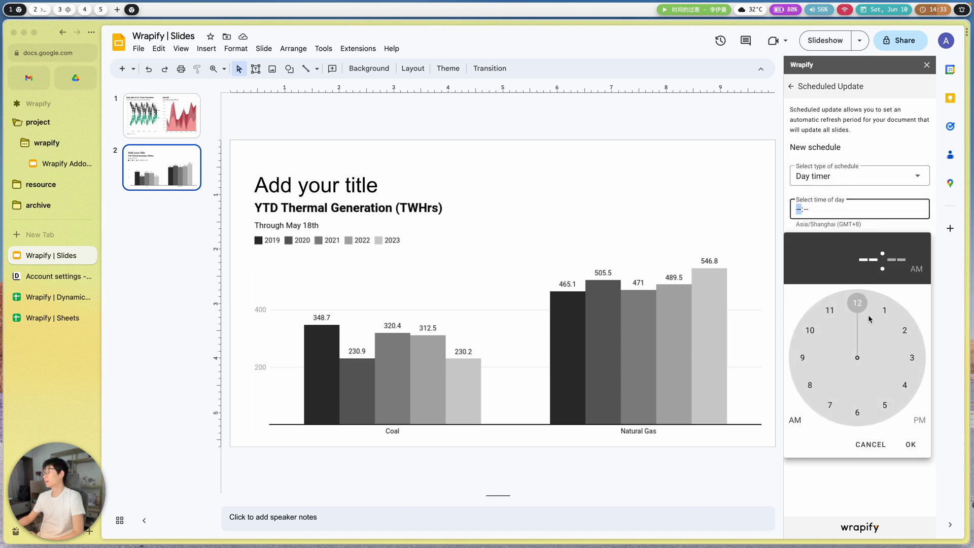
{"action": "left_click", "coordinate": [803, 358]}
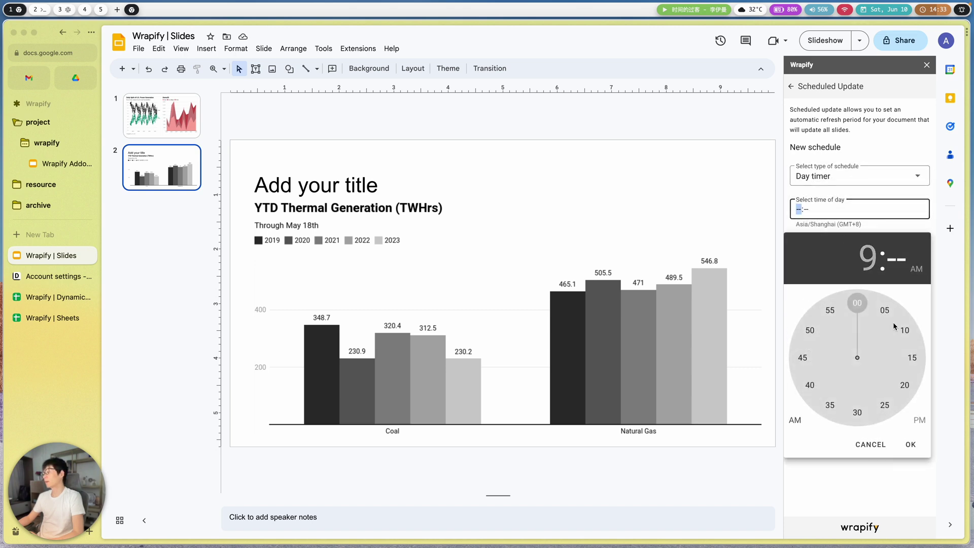
{"action": "left_click", "coordinate": [854, 303]}
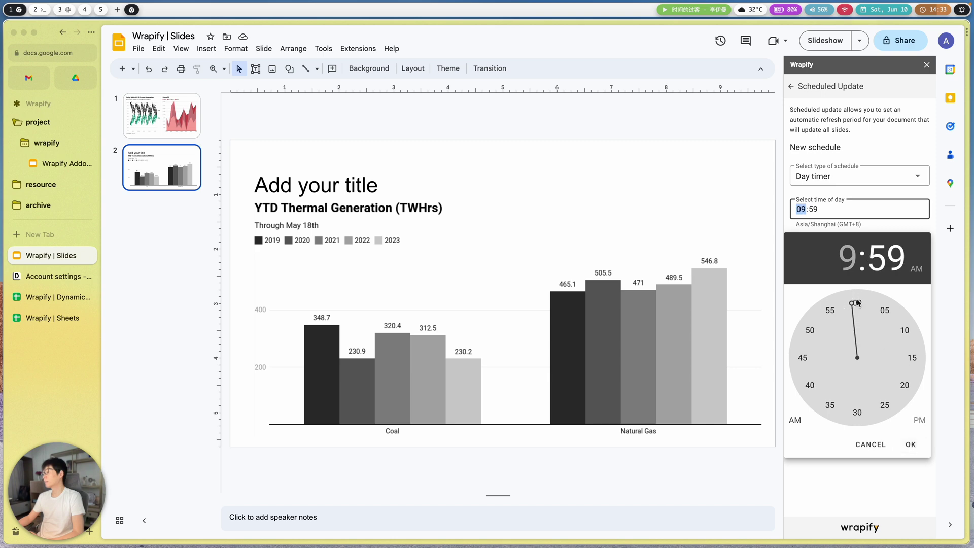
{"action": "left_click", "coordinate": [857, 303]}
{"action": "left_click", "coordinate": [911, 445]}
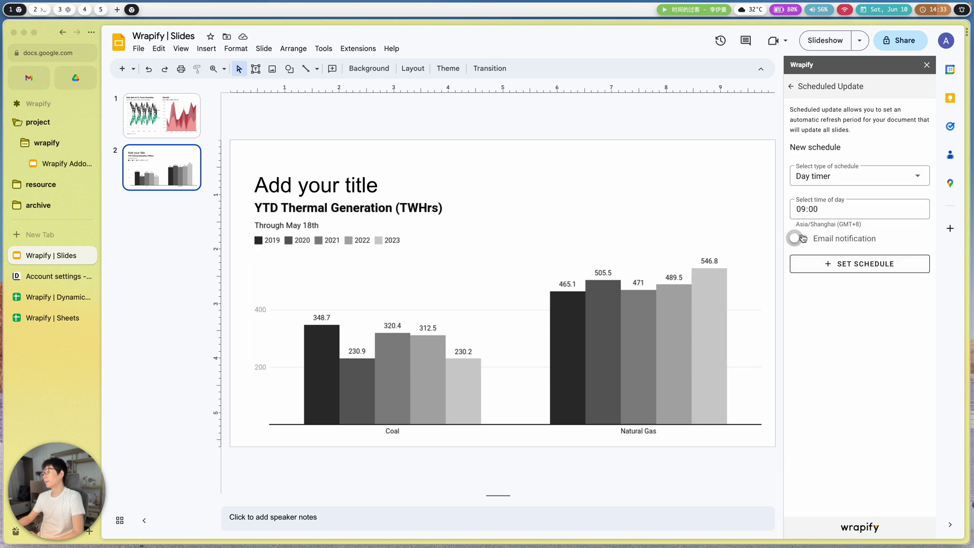
{"action": "left_click", "coordinate": [802, 238]}
- Enter the email subject 'Thisw istest' and add the recipient's e-mail address
{"action": "left_click", "coordinate": [807, 260]}
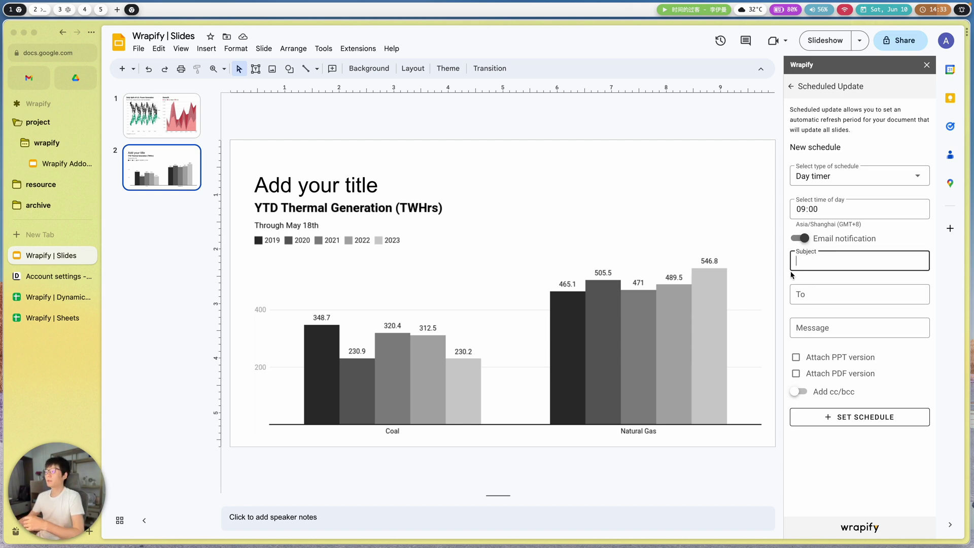
{"action": "type", "text": "Thisw"}
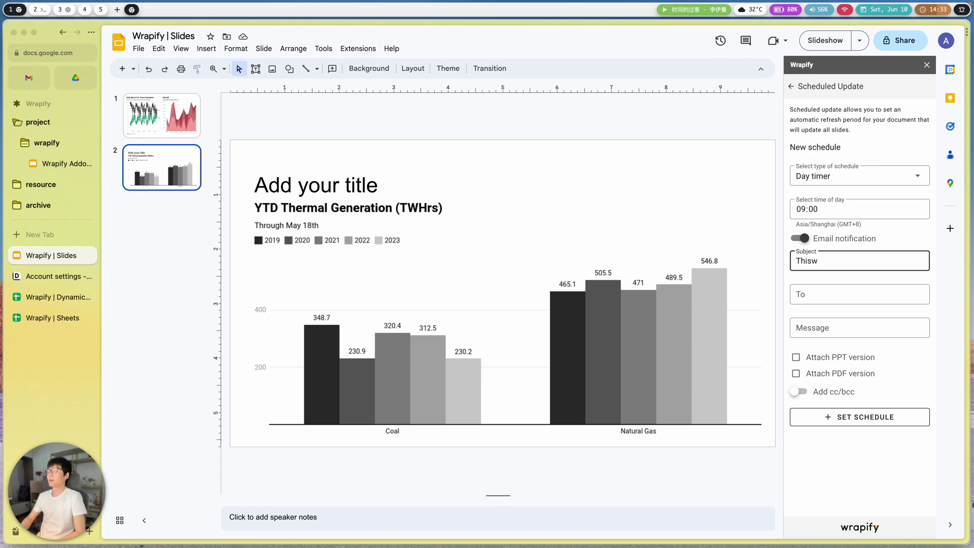
{"action": "type", "text": " istest"}
{"action": "left_click", "coordinate": [834, 299]}
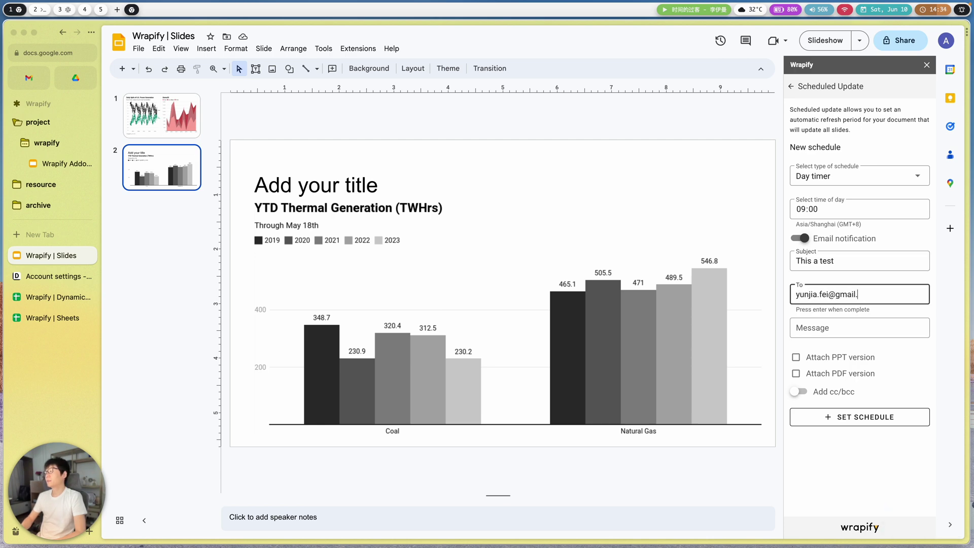
{"action": "key", "text": "Return"}
{"action": "key", "text": "Tab"}
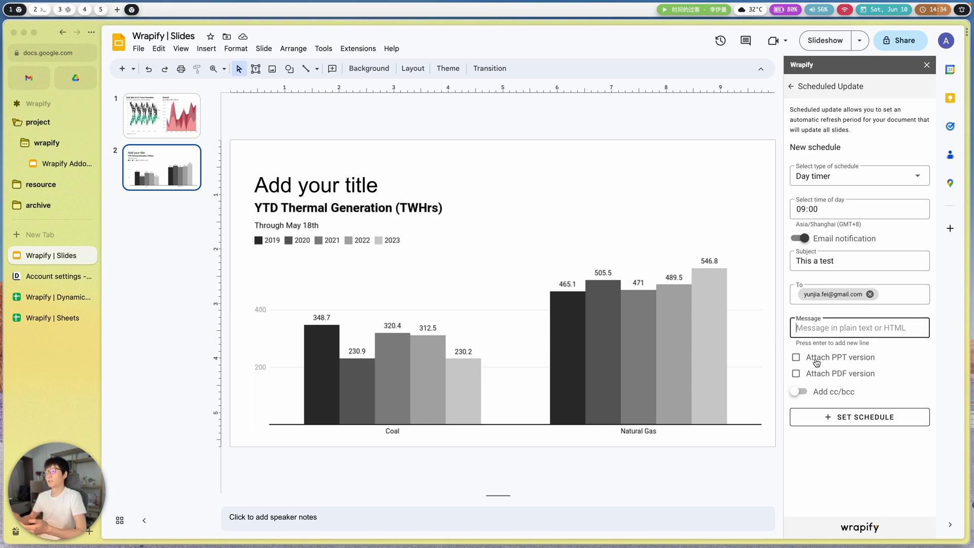
- Tick Attach PPT and Attach PDF, enter message 'This is test', and save the schedule
{"action": "left_click", "coordinate": [816, 360]}
{"action": "left_click", "coordinate": [807, 374]}
{"action": "left_click", "coordinate": [827, 327]}
{"action": "type", "text": "This"}
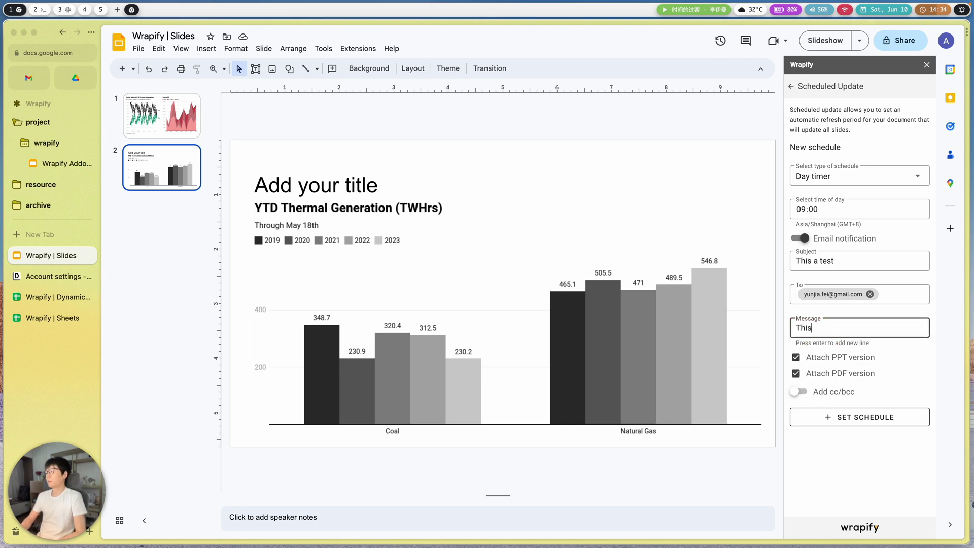
{"action": "type", "text": " is test"}
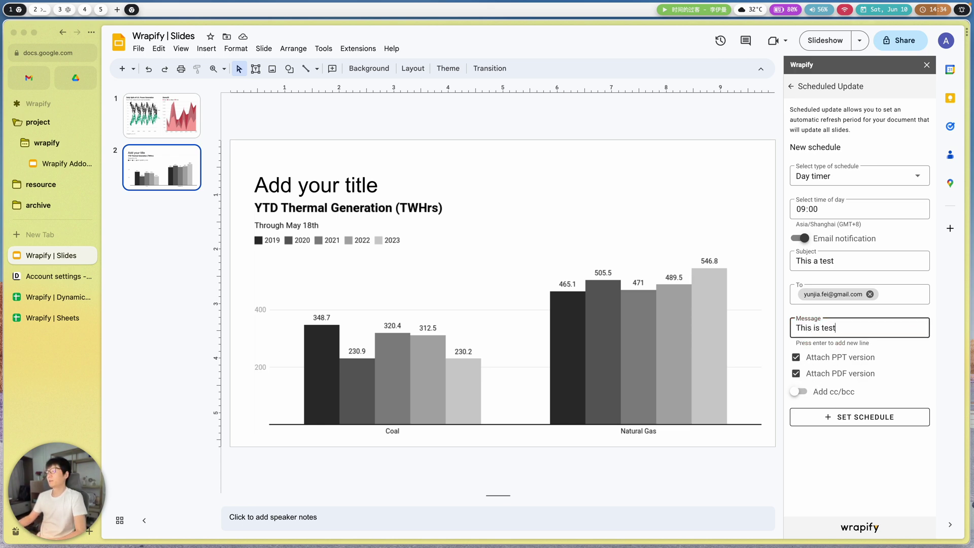
{"action": "left_click", "coordinate": [800, 392]}
{"action": "left_click", "coordinate": [800, 392]}
{"action": "left_click", "coordinate": [840, 416]}
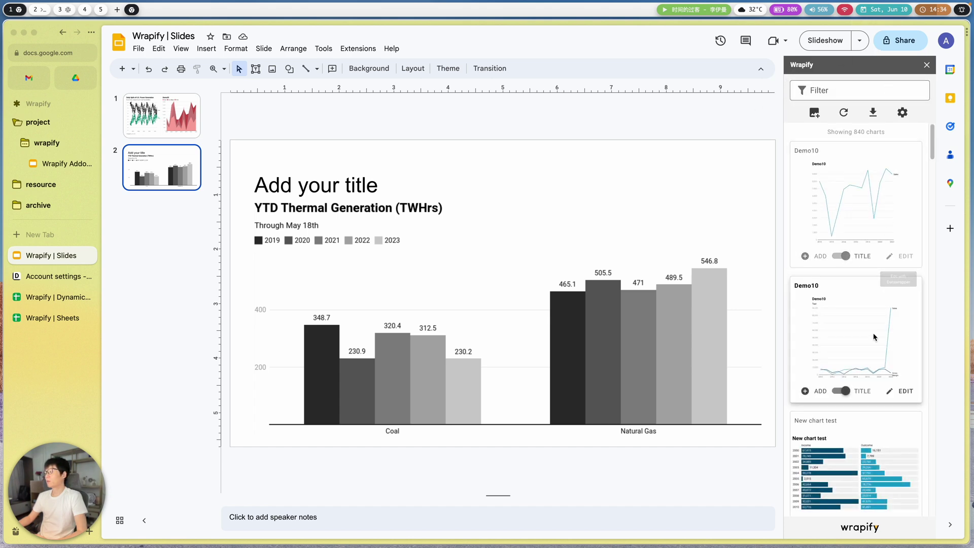
- Leave the deck and switch to the Wrapify | Sheets spreadsheet with the Week and Users data
{"action": "left_click", "coordinate": [358, 48]}
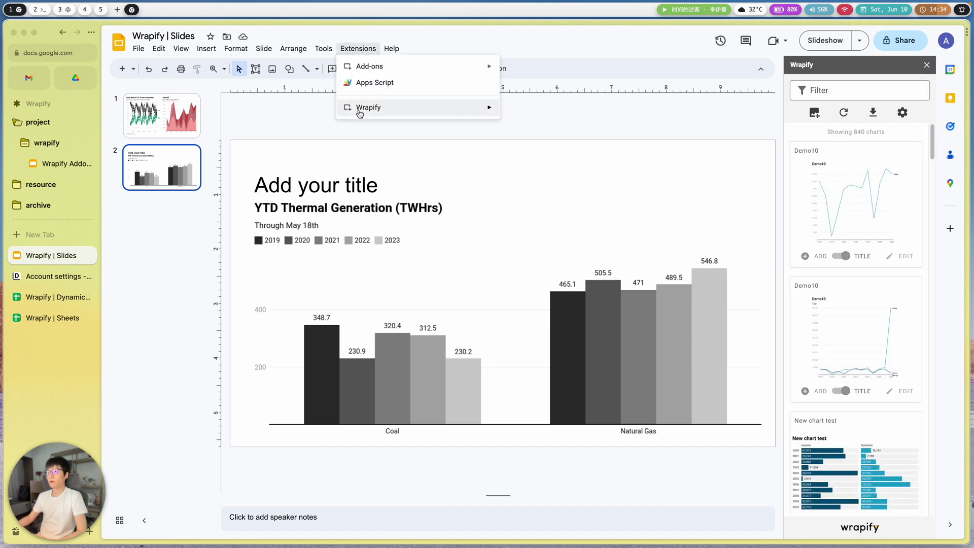
{"action": "left_click", "coordinate": [622, 127]}
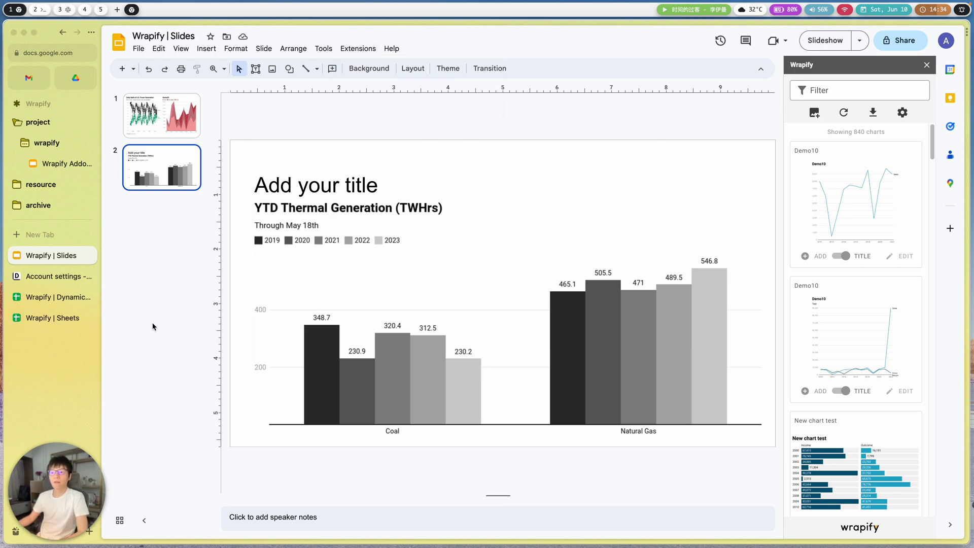
{"action": "left_click", "coordinate": [62, 319]}
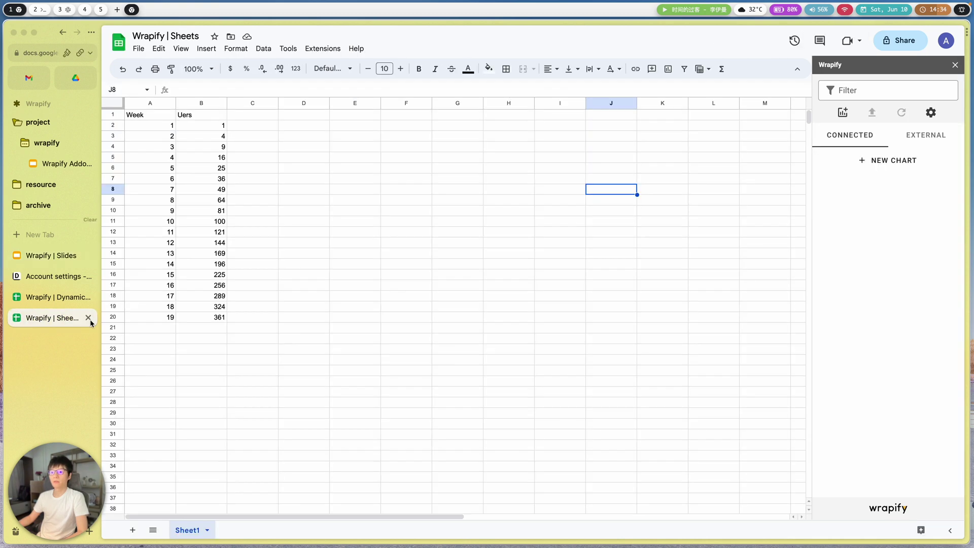
{"action": "left_click", "coordinate": [331, 160]}
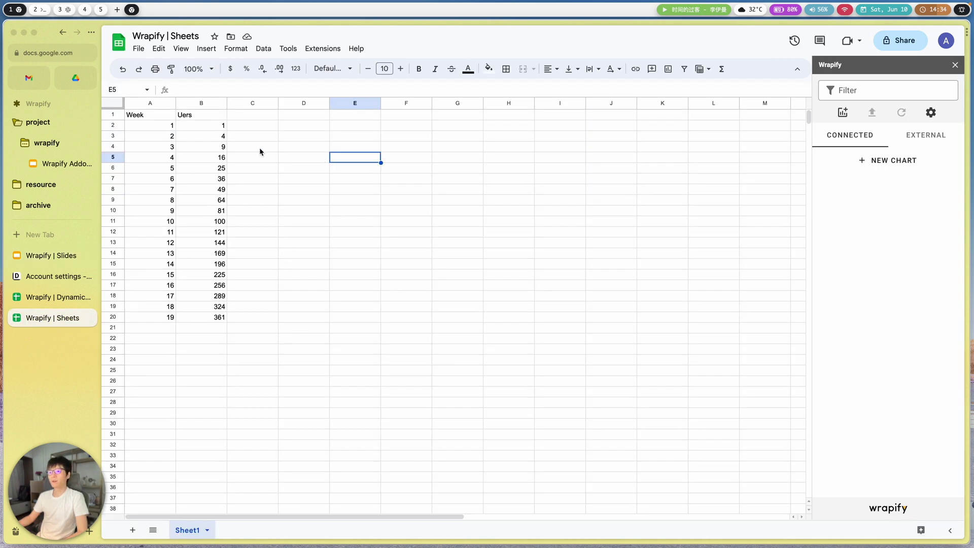
{"action": "key", "text": "Right"}
{"action": "key", "text": "Right"}
{"action": "key", "text": "Right"}
{"action": "key", "text": "Down"}
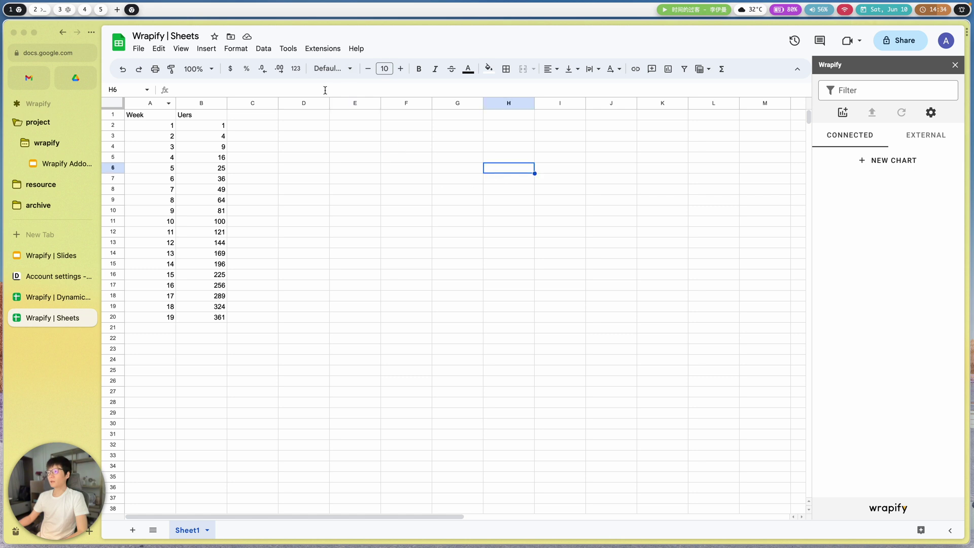
{"action": "left_click", "coordinate": [955, 65]}
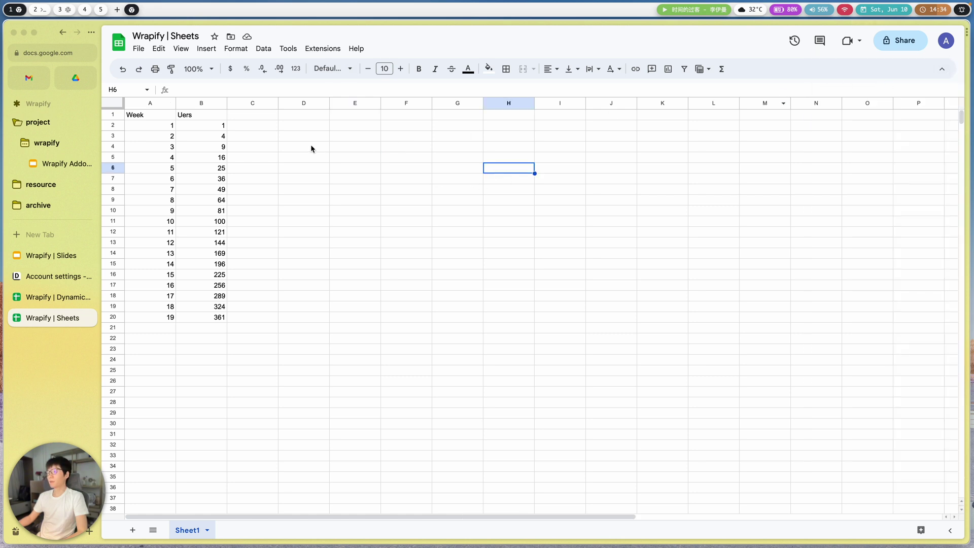
{"action": "left_click", "coordinate": [322, 48]}
{"action": "mouse_move", "coordinate": [352, 148]}
{"action": "left_click", "coordinate": [513, 153]}
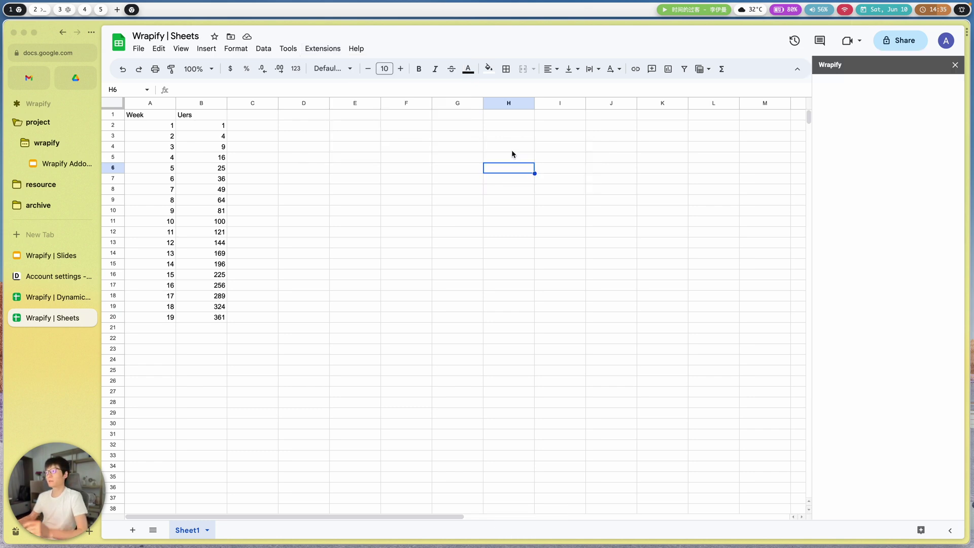
{"action": "left_click", "coordinate": [323, 48]}
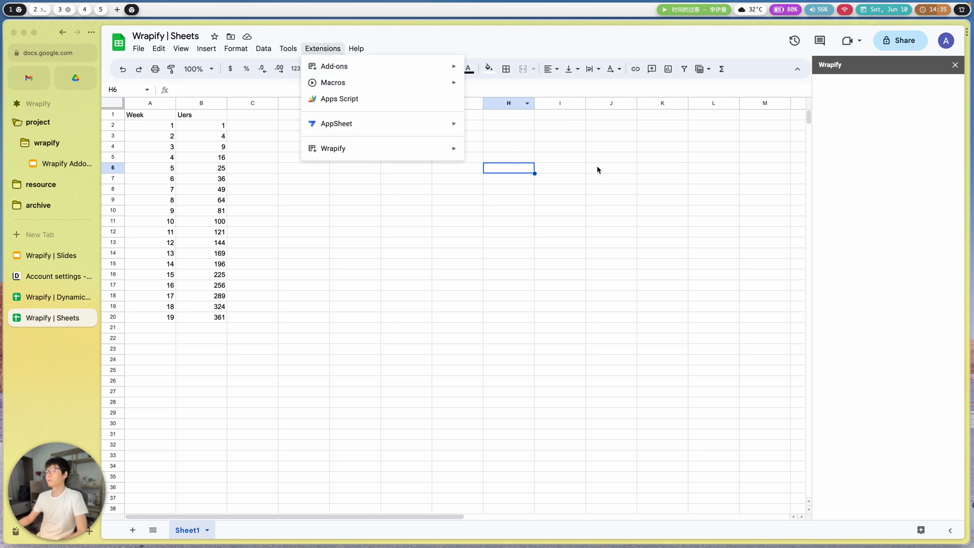
{"action": "mouse_move", "coordinate": [437, 150]}
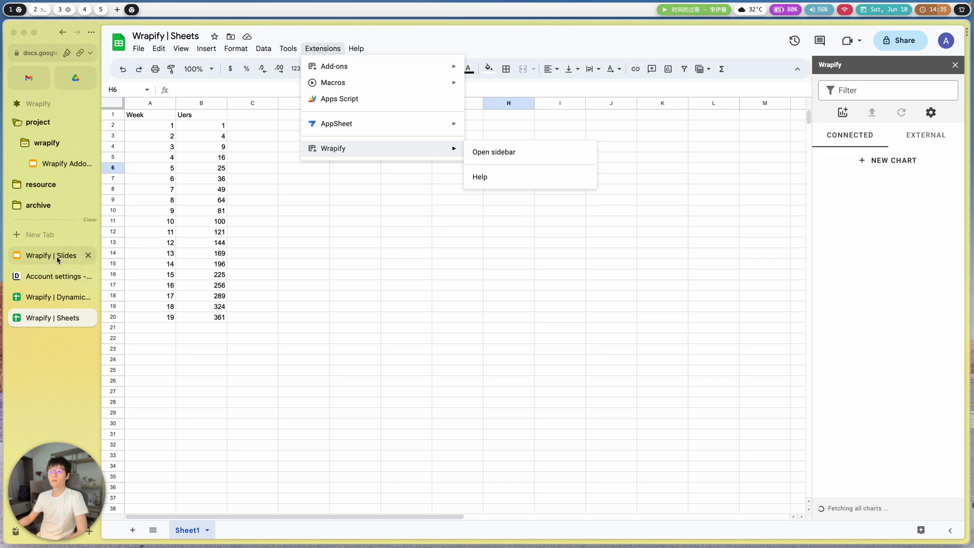
{"action": "left_click", "coordinate": [938, 112]}
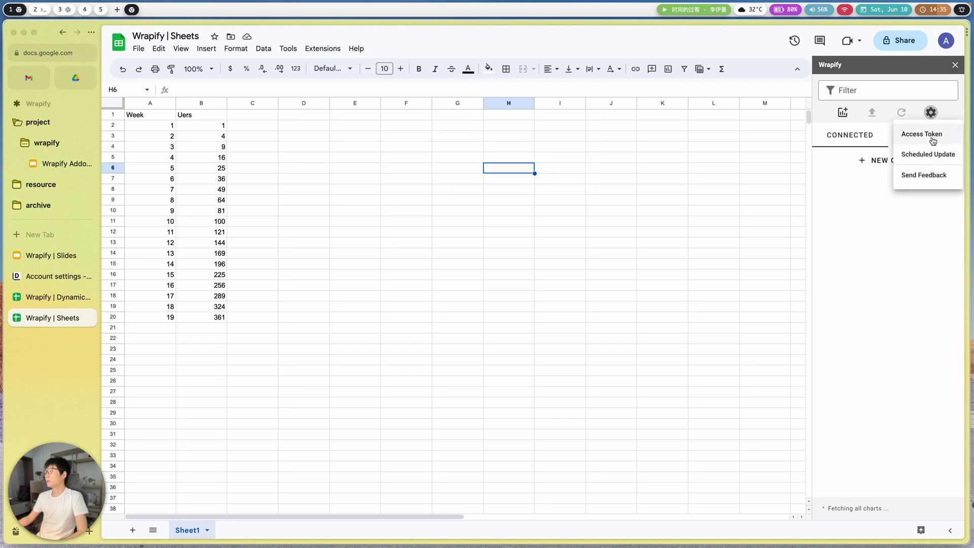
{"action": "left_click", "coordinate": [933, 136]}
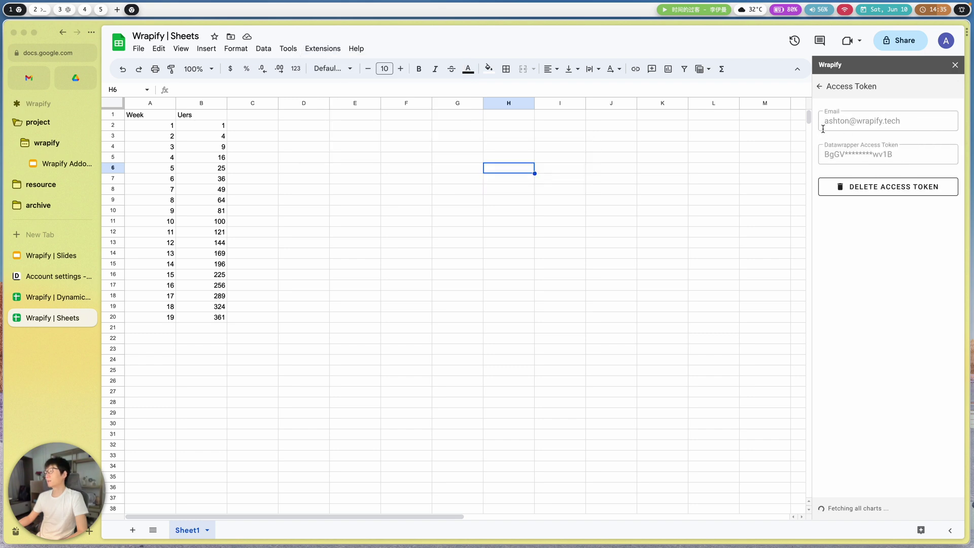
{"action": "left_click", "coordinate": [34, 260]}
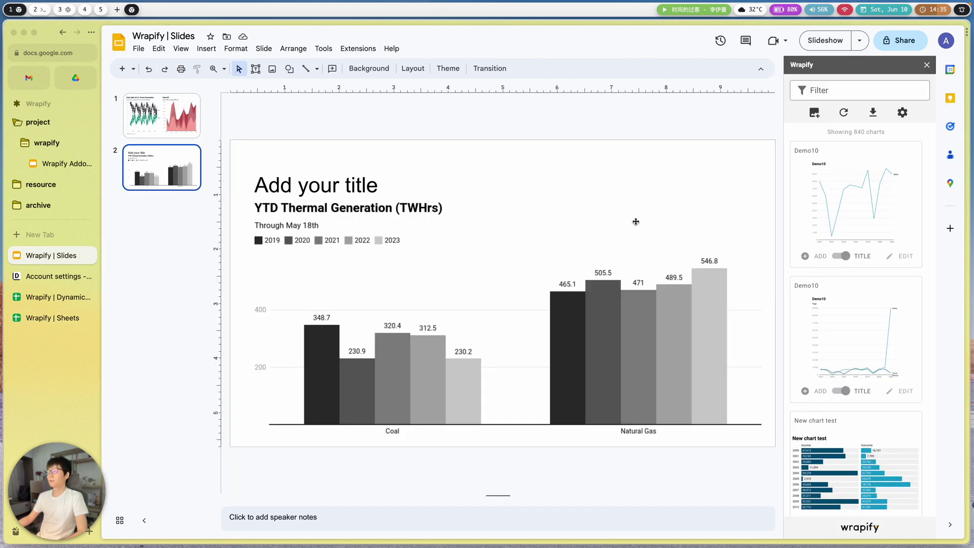
{"action": "left_click", "coordinate": [902, 112]}
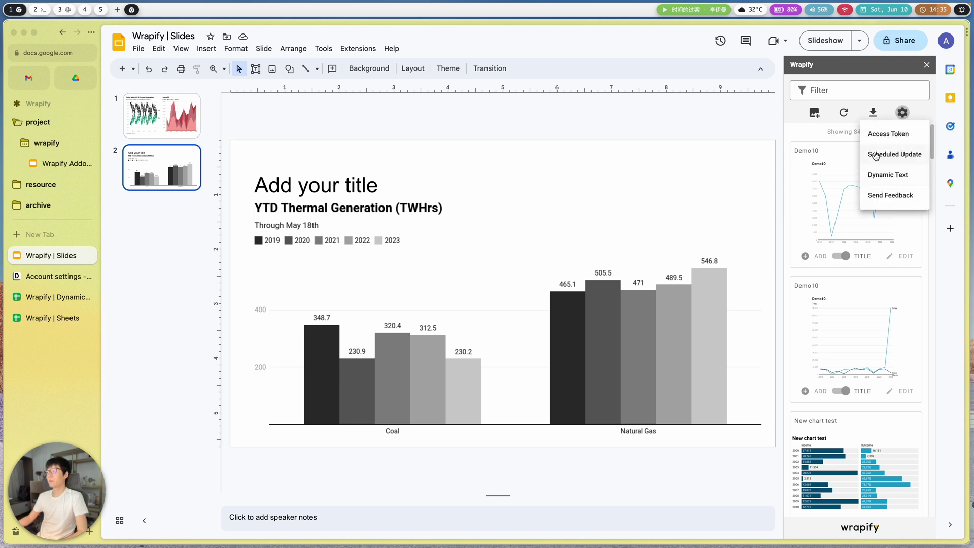
{"action": "left_click", "coordinate": [57, 318]}
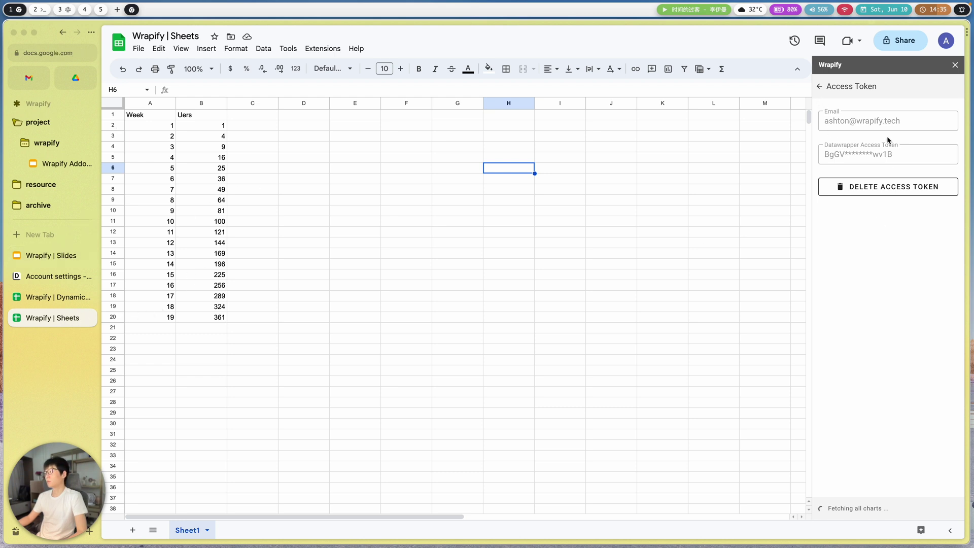
{"action": "left_click", "coordinate": [827, 87]}
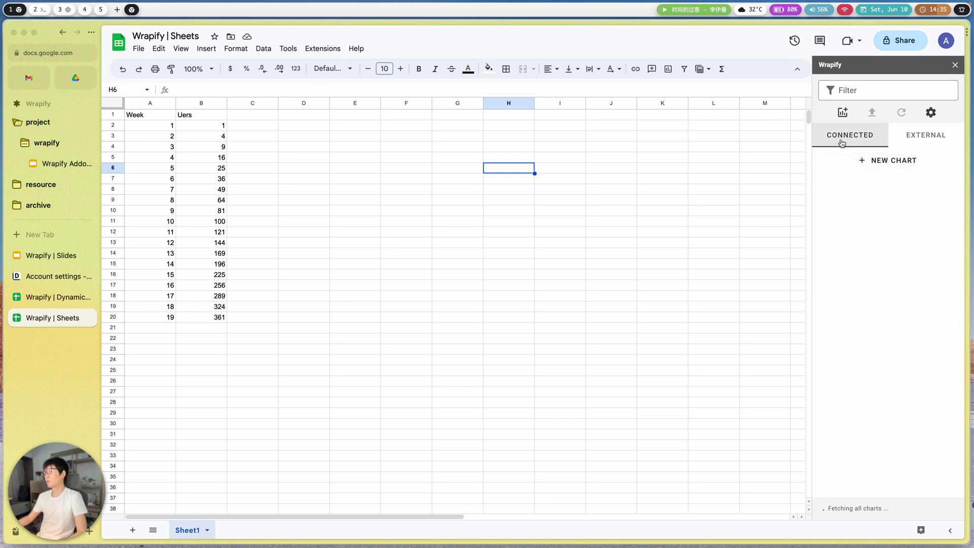
- Select the Week/Users data A1:B20 and start a new Wrapify connected chart
{"action": "left_click", "coordinate": [914, 139]}
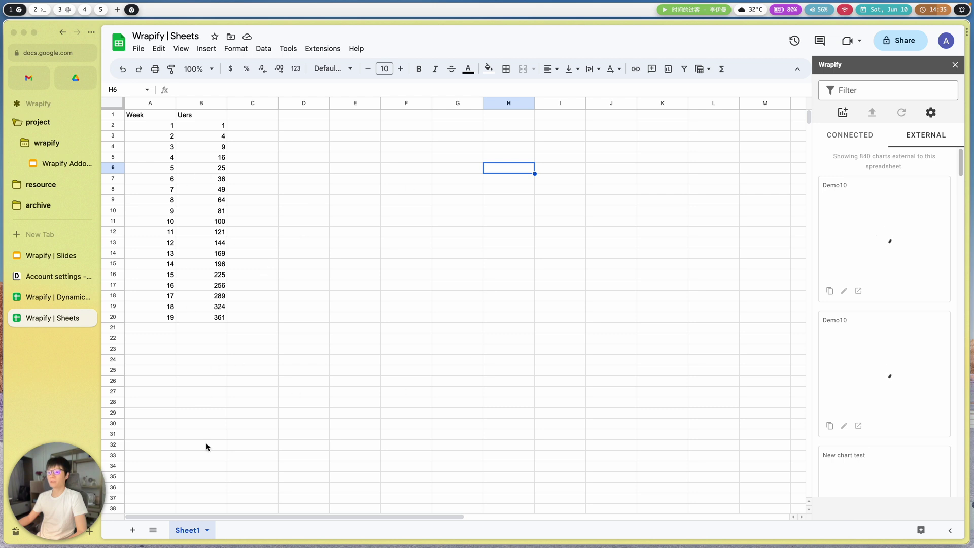
{"action": "left_click", "coordinate": [849, 135]}
{"action": "left_click", "coordinate": [868, 171]}
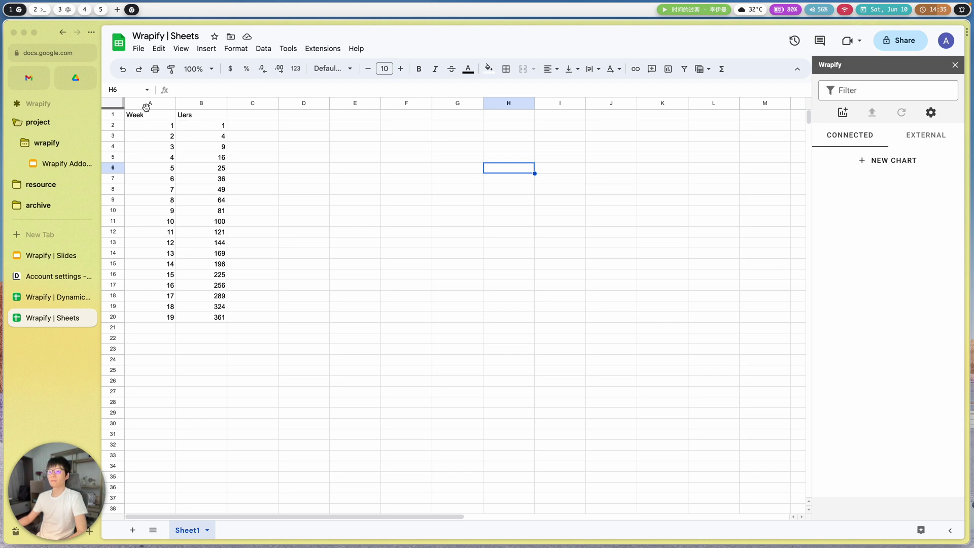
{"action": "left_click_drag", "start_coordinate": [145, 107], "coordinate": [197, 104]}
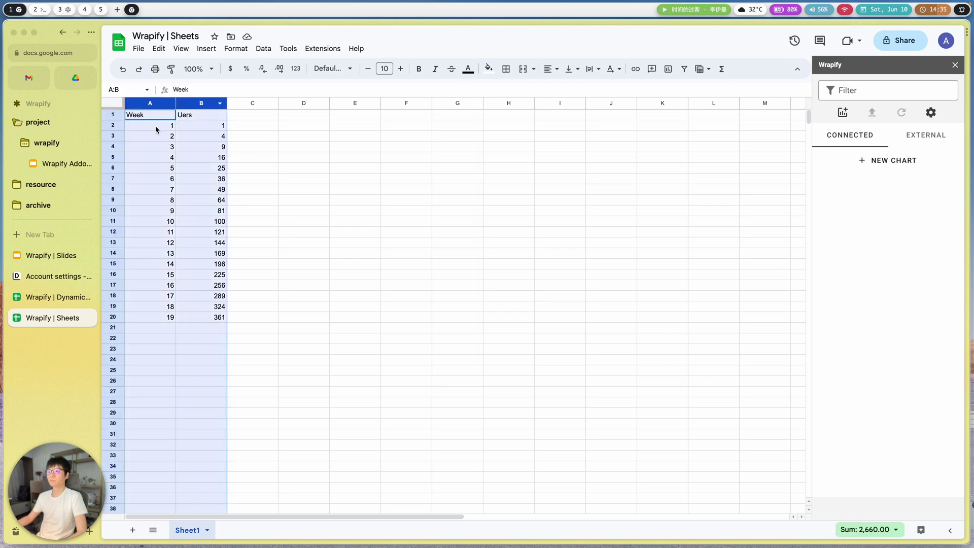
{"action": "left_click_drag", "start_coordinate": [141, 118], "coordinate": [217, 318]}
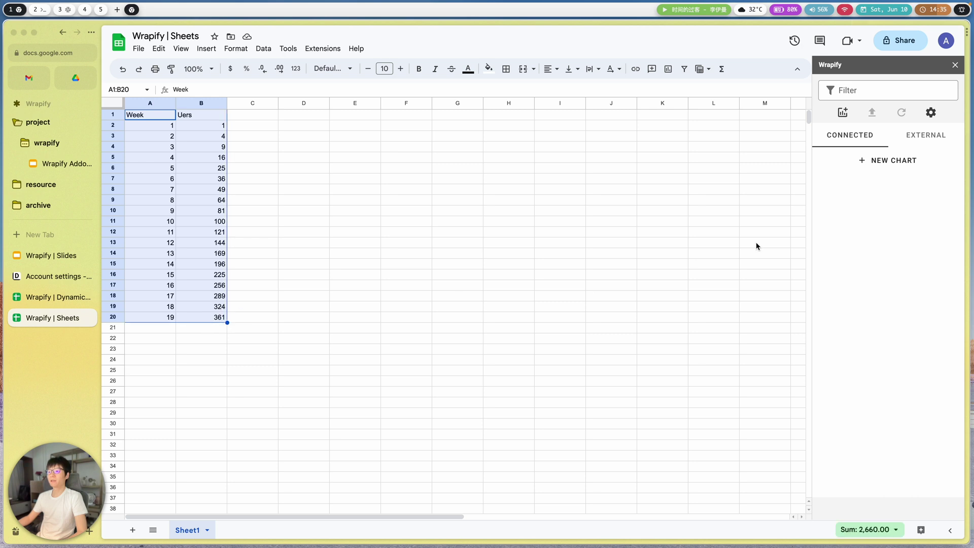
{"action": "left_click", "coordinate": [912, 165]}
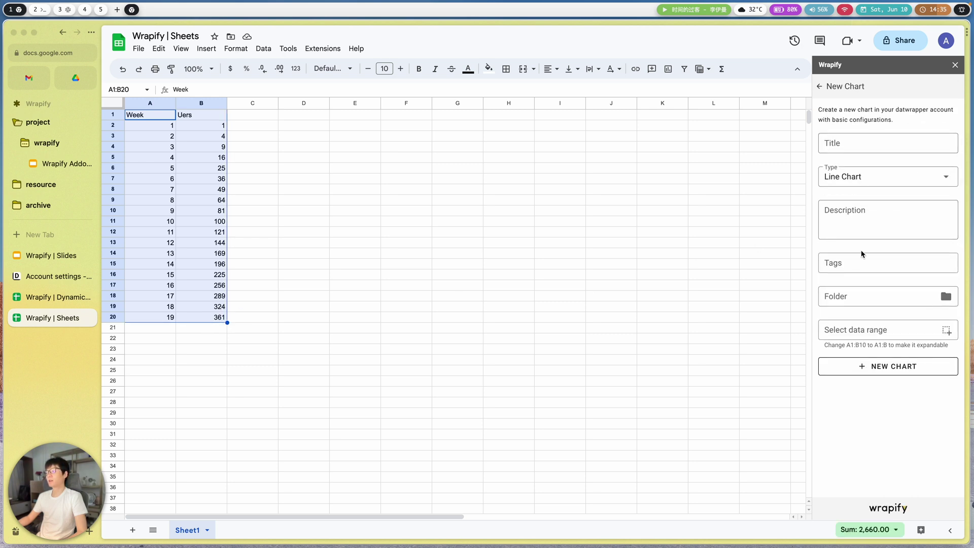
- Fill the data range A1:B20 from the selected cells and title the chart 'YouTube Test Chart'
{"action": "left_click", "coordinate": [853, 330]}
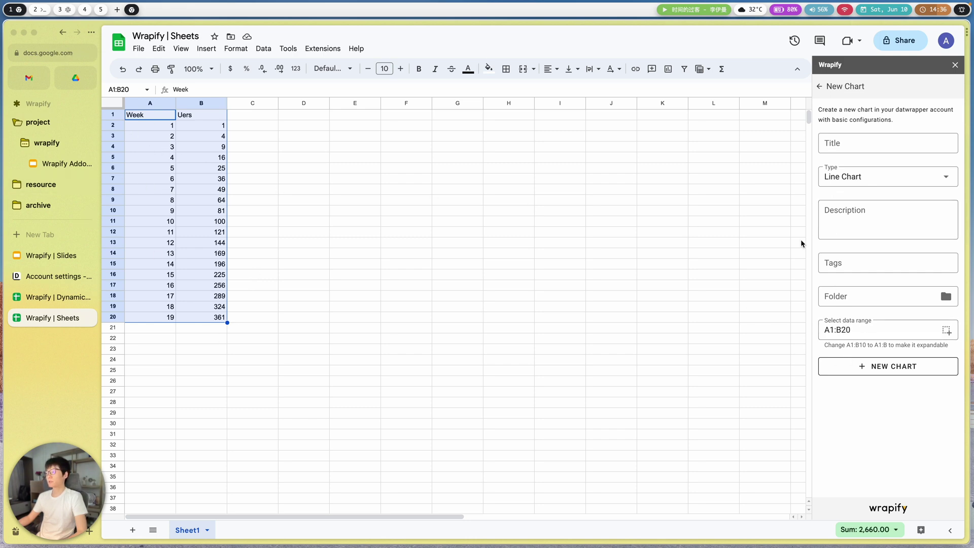
{"action": "left_click", "coordinate": [854, 143]}
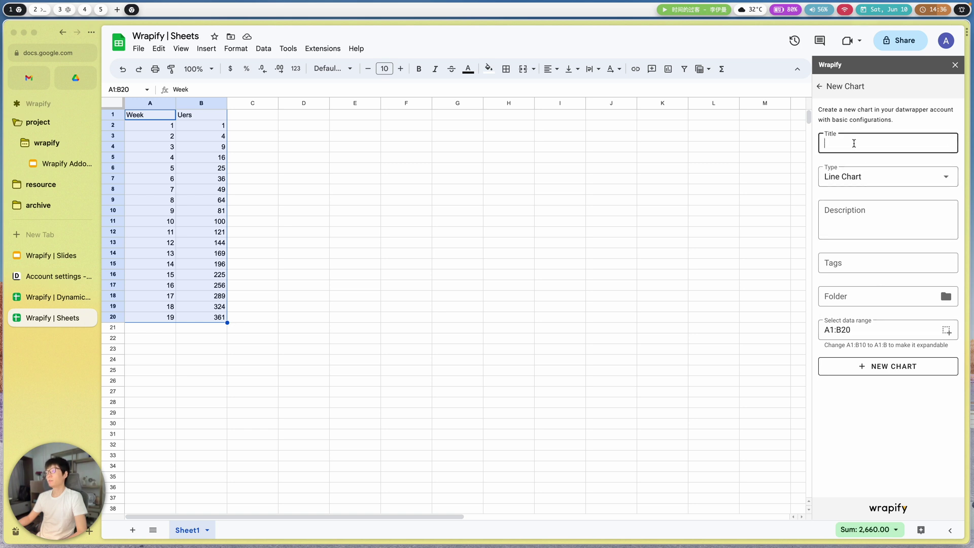
{"action": "type", "text": "Thi"}
{"action": "key", "text": "BackSpace"}
{"action": "key", "text": "BackSpace"}
{"action": "key", "text": "BackSpace"}
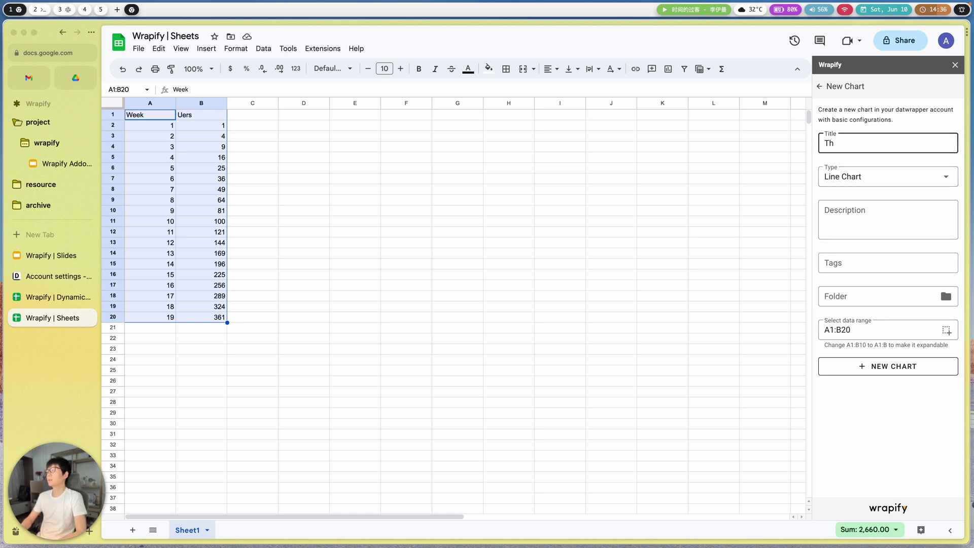
{"action": "type", "text": "YouTube Test Chart"}
{"action": "key", "text": "Tab"}
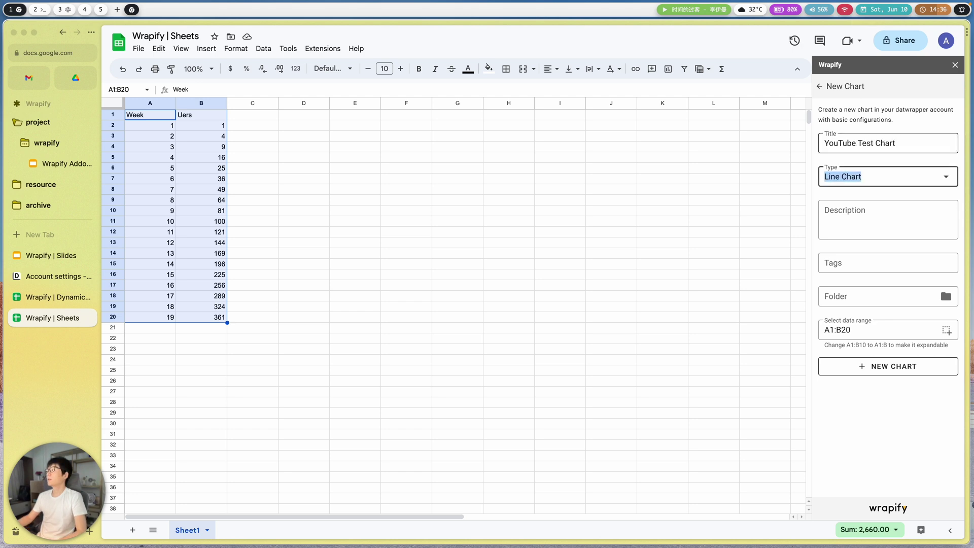
- Choose Area Chart as the chart type
{"action": "left_click", "coordinate": [871, 179]}
{"action": "scroll", "coordinate": [891, 269], "scroll_direction": "down", "scroll_amount": 5}
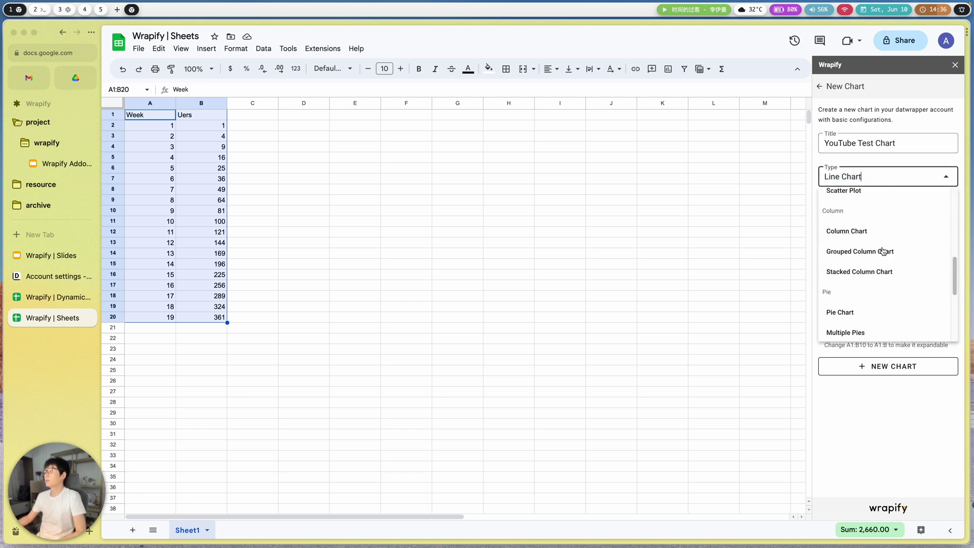
{"action": "scroll", "coordinate": [883, 255], "scroll_direction": "up", "scroll_amount": 4}
{"action": "scroll", "coordinate": [882, 251], "scroll_direction": "down", "scroll_amount": 2}
{"action": "scroll", "coordinate": [881, 249], "scroll_direction": "up", "scroll_amount": 2}
{"action": "scroll", "coordinate": [882, 249], "scroll_direction": "up", "scroll_amount": 2}
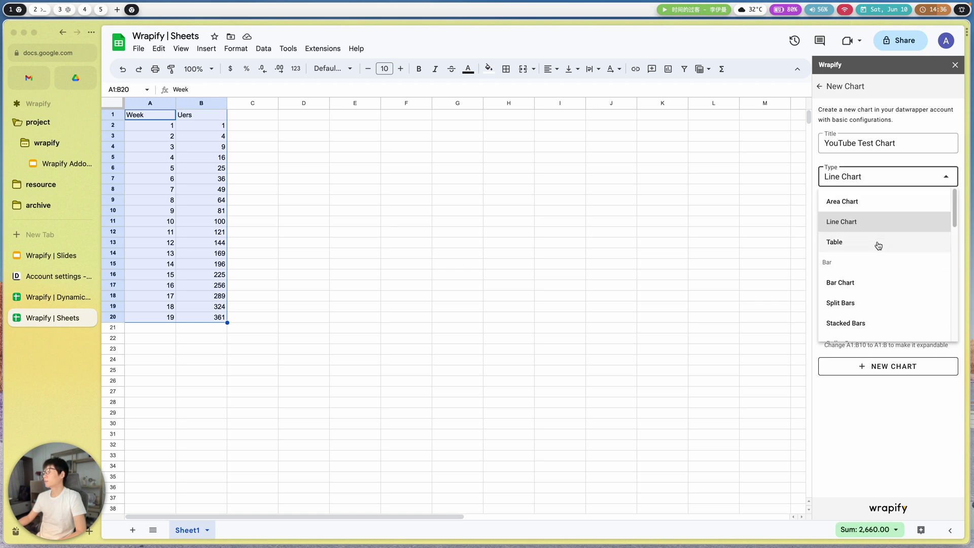
{"action": "left_click", "coordinate": [868, 203]}
- Add the tags 'wrapify' and 'youtube' to the chart
{"action": "left_click", "coordinate": [875, 214]}
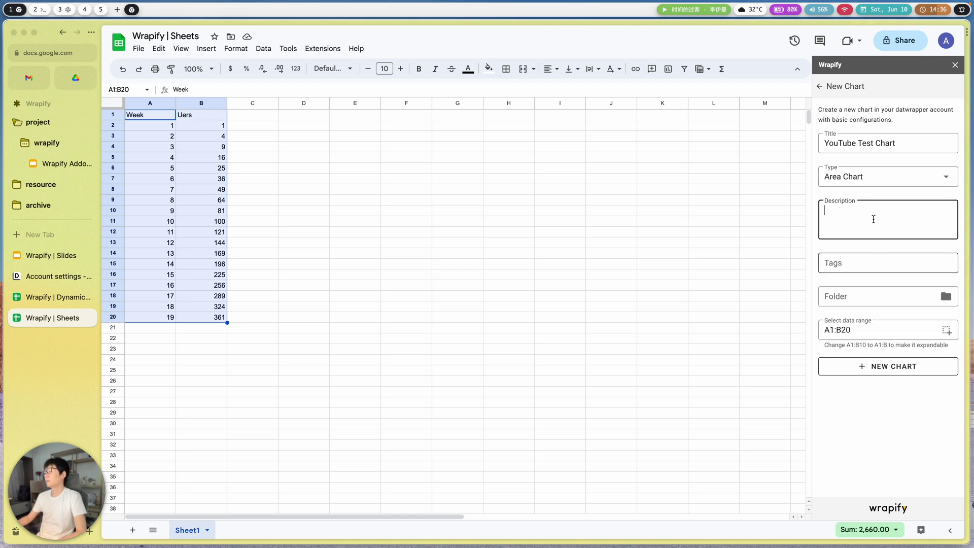
{"action": "left_click", "coordinate": [866, 263]}
{"action": "type", "text": "wrapify"}
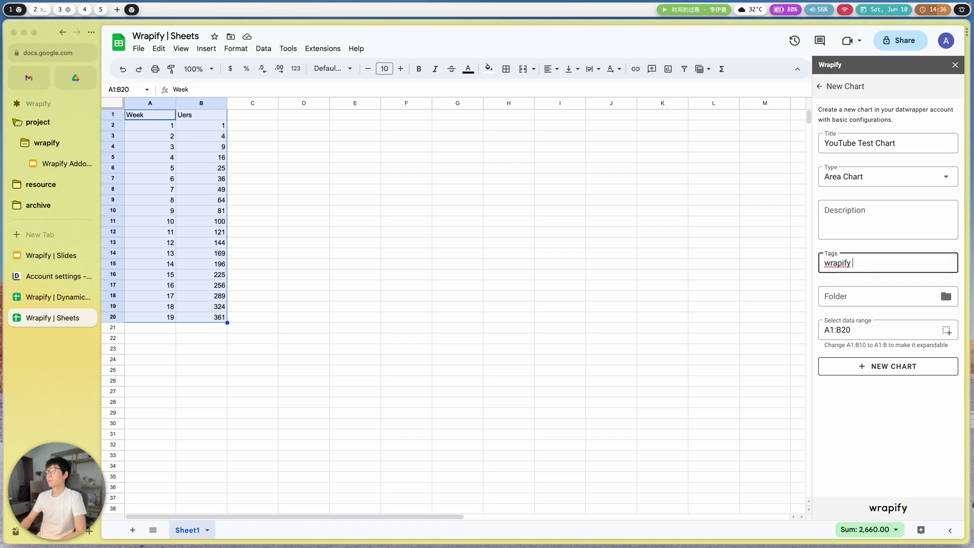
{"action": "key", "text": "Return"}
{"action": "type", "text": "youtbue"}
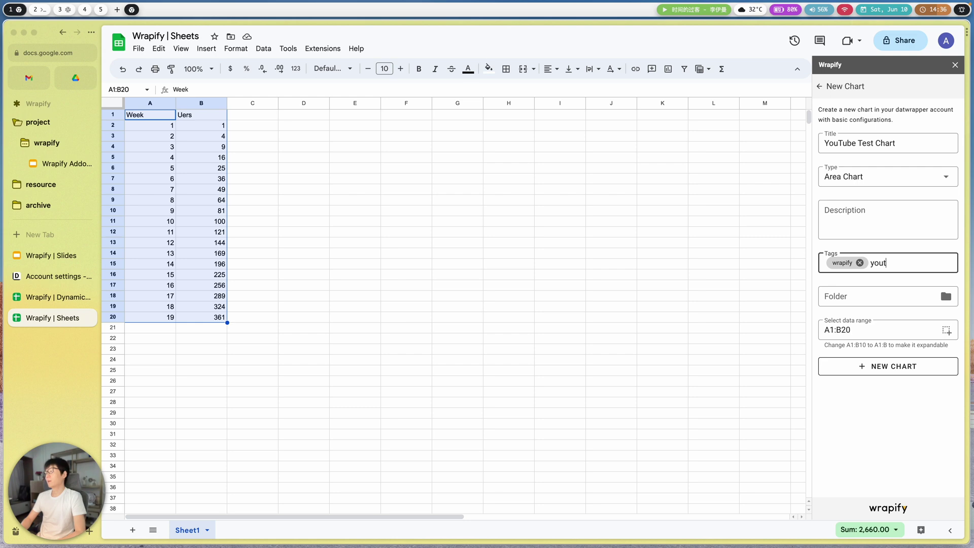
{"action": "key", "text": "BackSpace"}
{"action": "key", "text": "BackSpace"}
{"action": "key", "text": "BackSpace"}
{"action": "type", "text": "ube"}
{"action": "key", "text": "Return"}
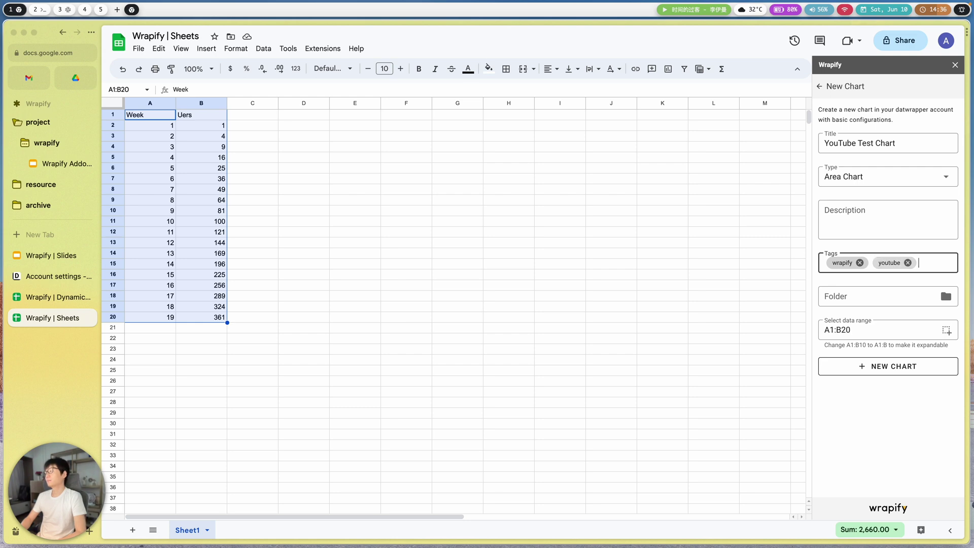
- Store the chart in Demo Folder and create it with NEW CHART
{"action": "left_click", "coordinate": [945, 294]}
{"action": "scroll", "coordinate": [856, 324], "scroll_direction": "down", "scroll_amount": 1}
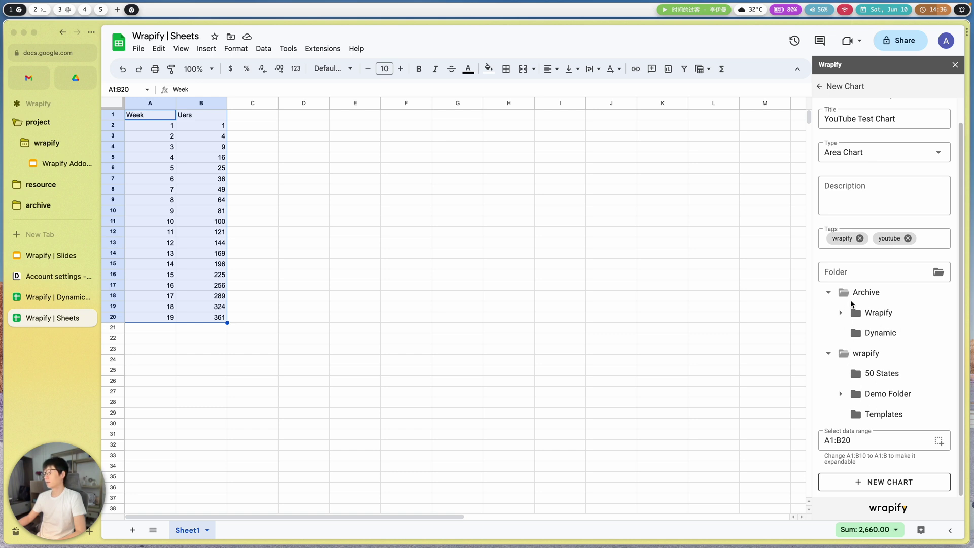
{"action": "left_click", "coordinate": [889, 392]}
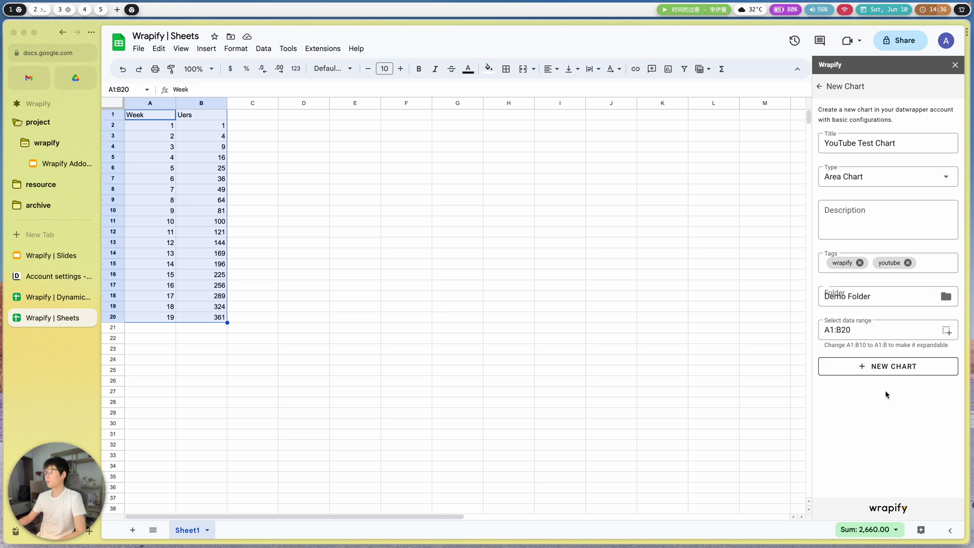
{"action": "left_click", "coordinate": [880, 369]}
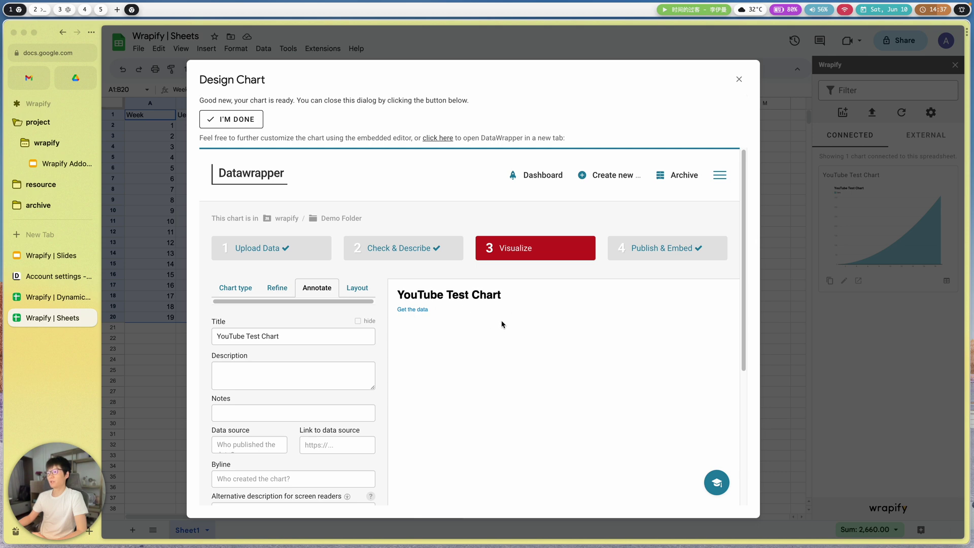
- Review YouTube Test Chart in the Design Chart dialog and close it with I'M DONE
{"action": "scroll", "coordinate": [504, 323], "scroll_direction": "down", "scroll_amount": 3}
{"action": "scroll", "coordinate": [528, 293], "scroll_direction": "up", "scroll_amount": 3}
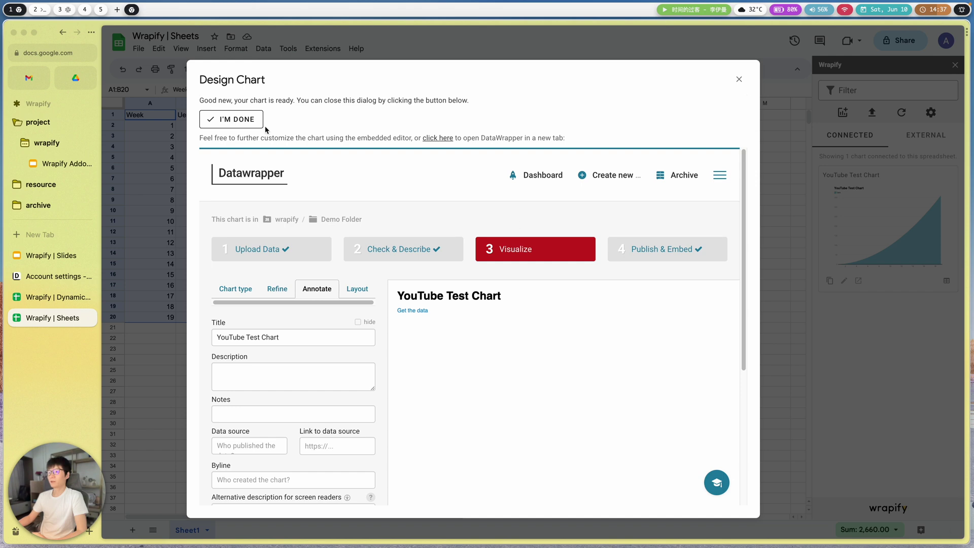
{"action": "left_click", "coordinate": [216, 124]}
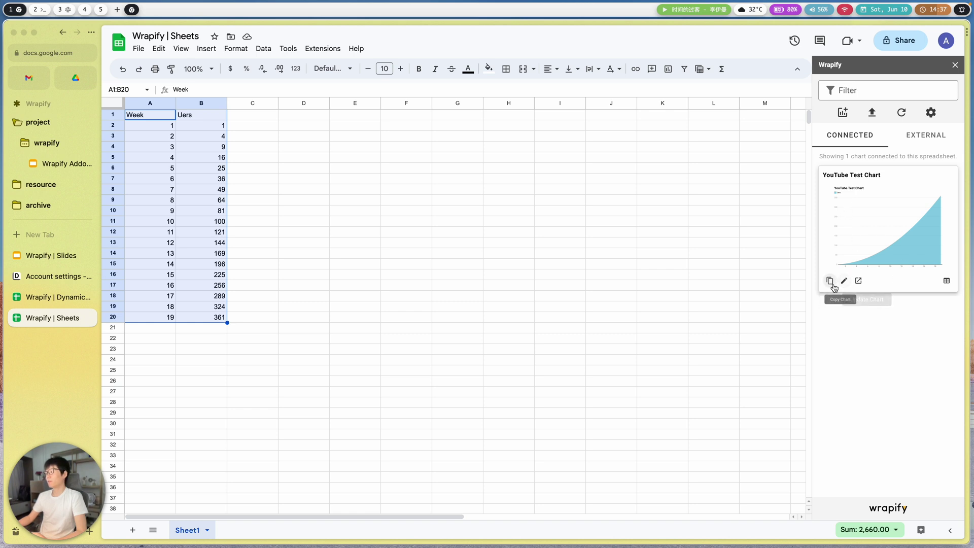
- Clear the sheet selection and view the chart's Update form, then return to the connected list
{"action": "left_click", "coordinate": [299, 192]}
{"action": "left_click_drag", "start_coordinate": [252, 125], "coordinate": [586, 402]}
{"action": "left_click", "coordinate": [649, 317]}
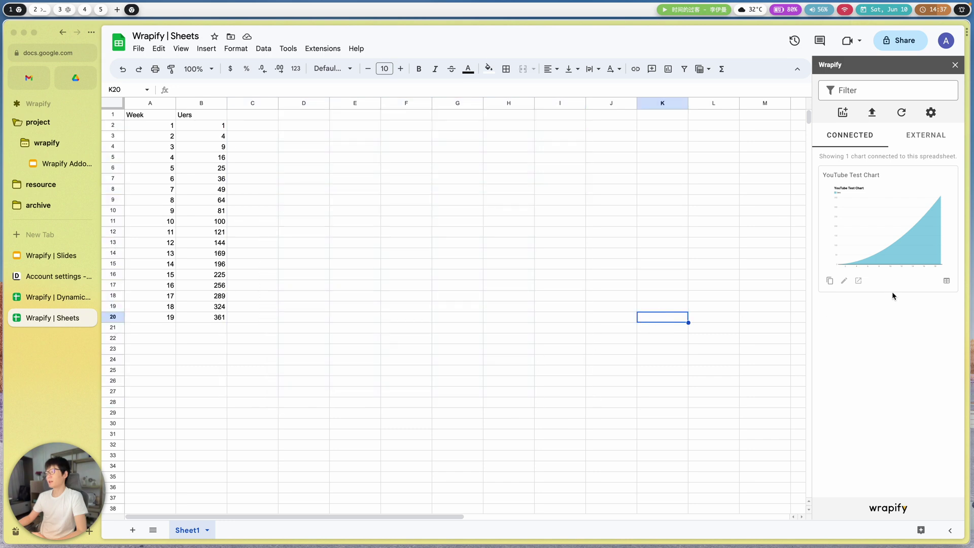
{"action": "left_click", "coordinate": [846, 281]}
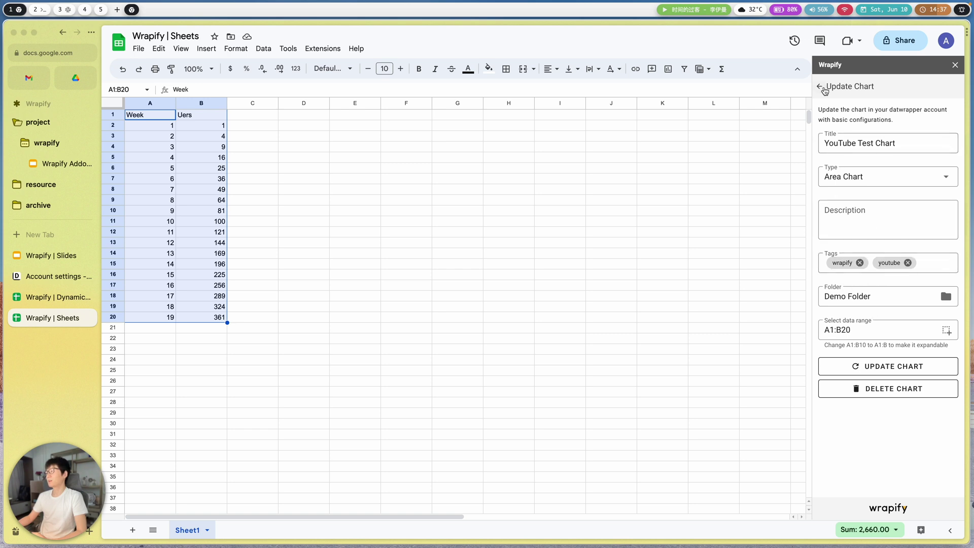
{"action": "left_click", "coordinate": [820, 86]}
- Look at the chart's Copy form, then open More Actions for YouTube Test Chart and reposition it
{"action": "left_click", "coordinate": [830, 281]}
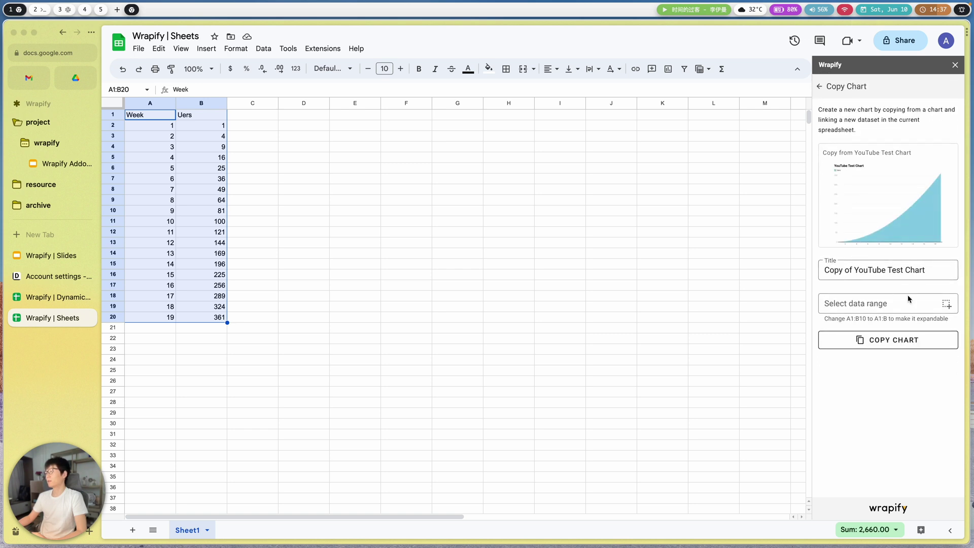
{"action": "left_click_drag", "start_coordinate": [922, 275], "coordinate": [822, 257]}
{"action": "left_click", "coordinate": [852, 336]}
{"action": "left_click", "coordinate": [859, 280]}
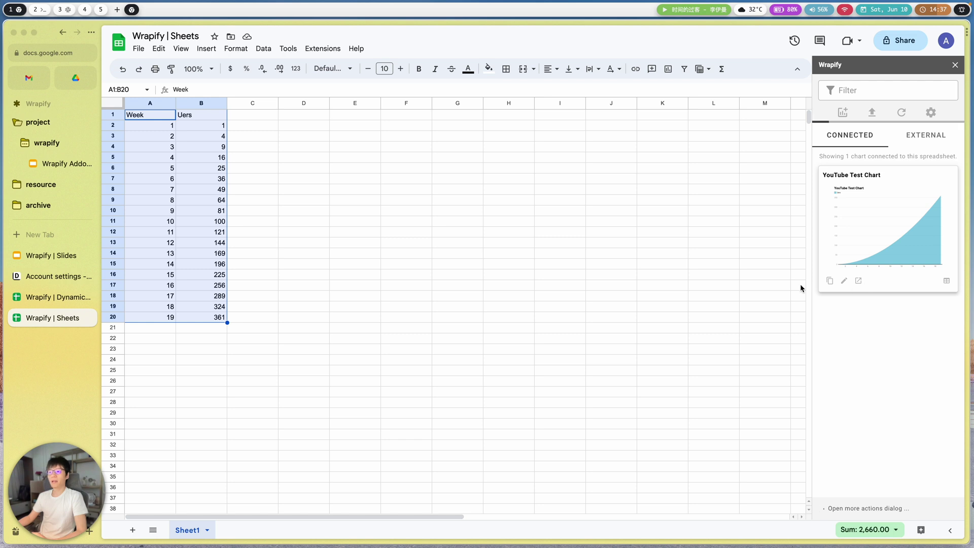
{"action": "left_click_drag", "start_coordinate": [365, 134], "coordinate": [301, 146]}
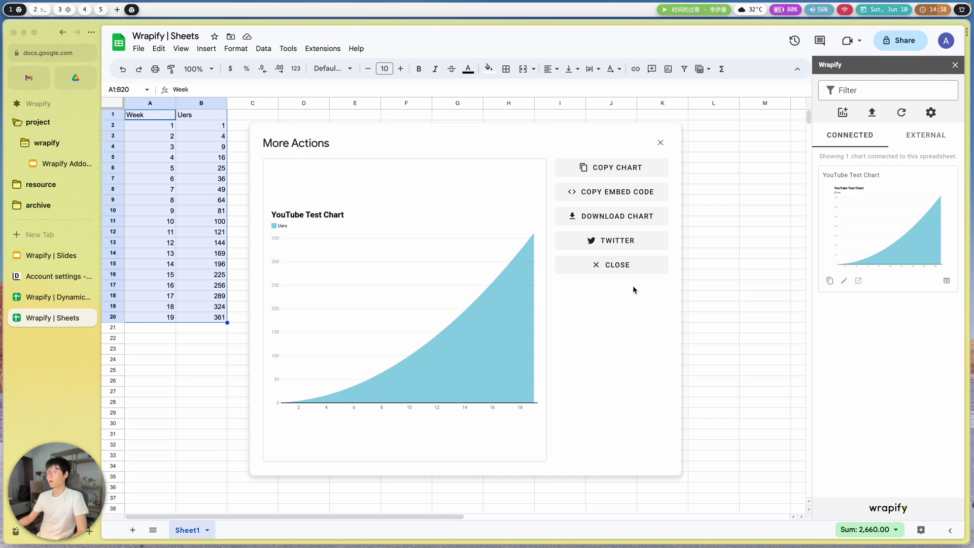
- Close More Actions and jump to the chart's source data on Sheet1
{"action": "left_click", "coordinate": [630, 264]}
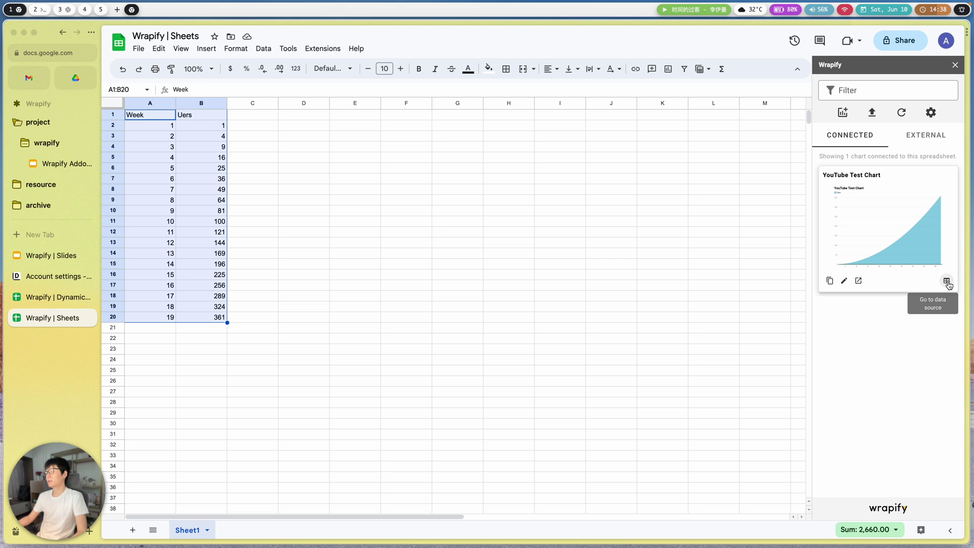
{"action": "left_click", "coordinate": [553, 264]}
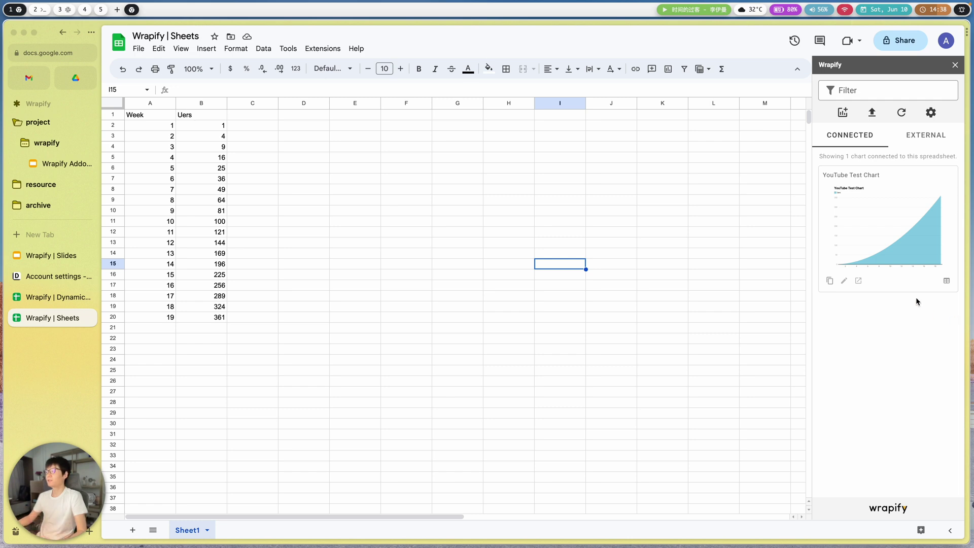
{"action": "left_click", "coordinate": [946, 282]}
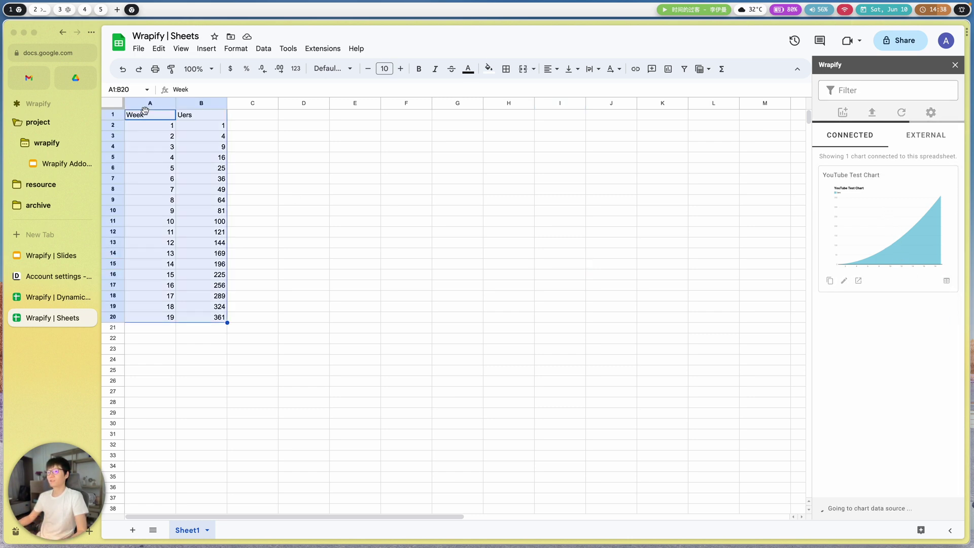
- Add a blank Sheet2, then return to the chart's A1:B20 source data
{"action": "left_click", "coordinate": [132, 529]}
{"action": "left_click", "coordinate": [277, 276]}
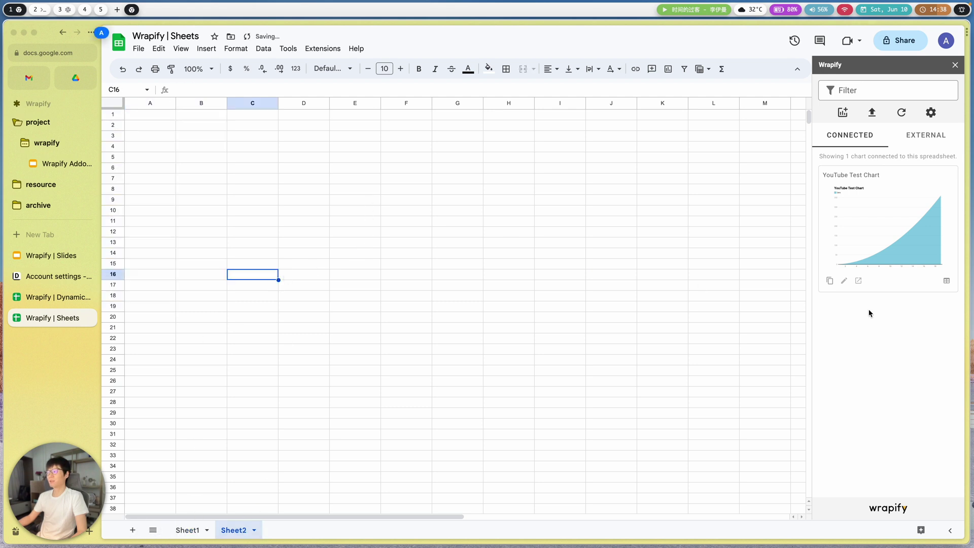
{"action": "left_click", "coordinate": [945, 281]}
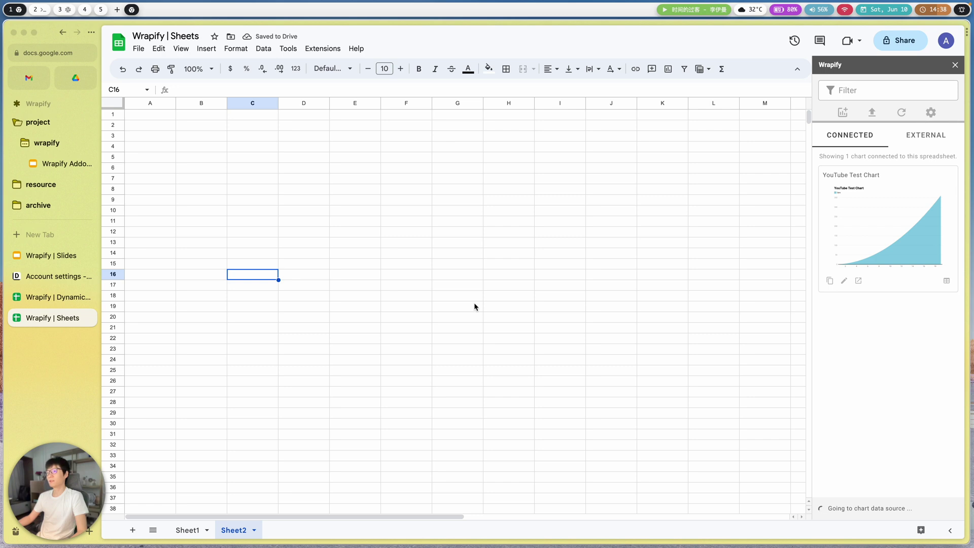
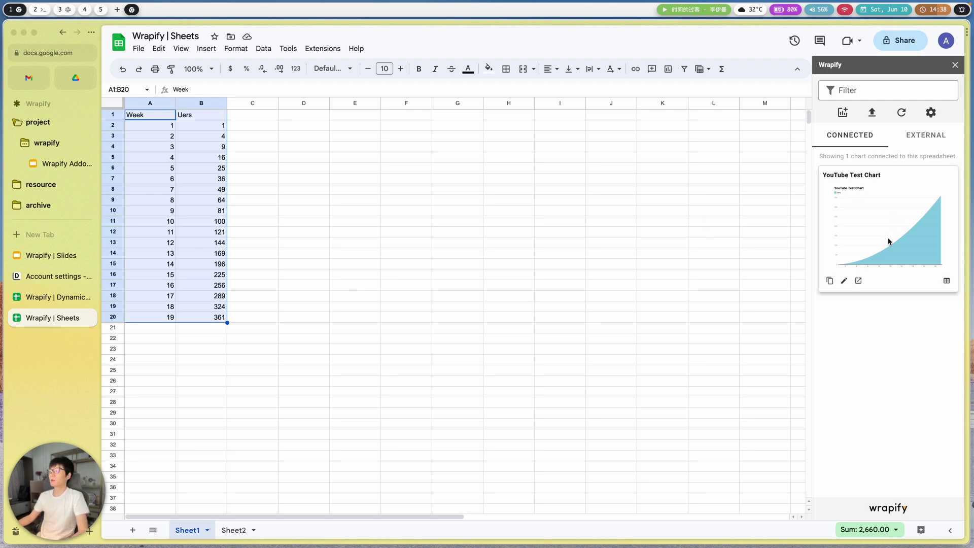
{"action": "left_click", "coordinate": [911, 145]}
{"action": "scroll", "coordinate": [889, 305], "scroll_direction": "down", "scroll_amount": 5}
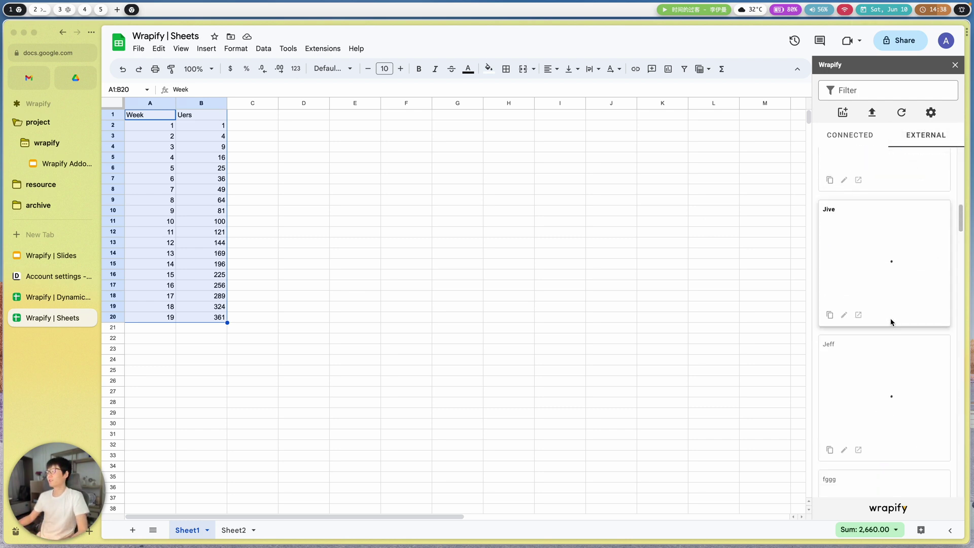
{"action": "scroll", "coordinate": [889, 304], "scroll_direction": "down", "scroll_amount": 10}
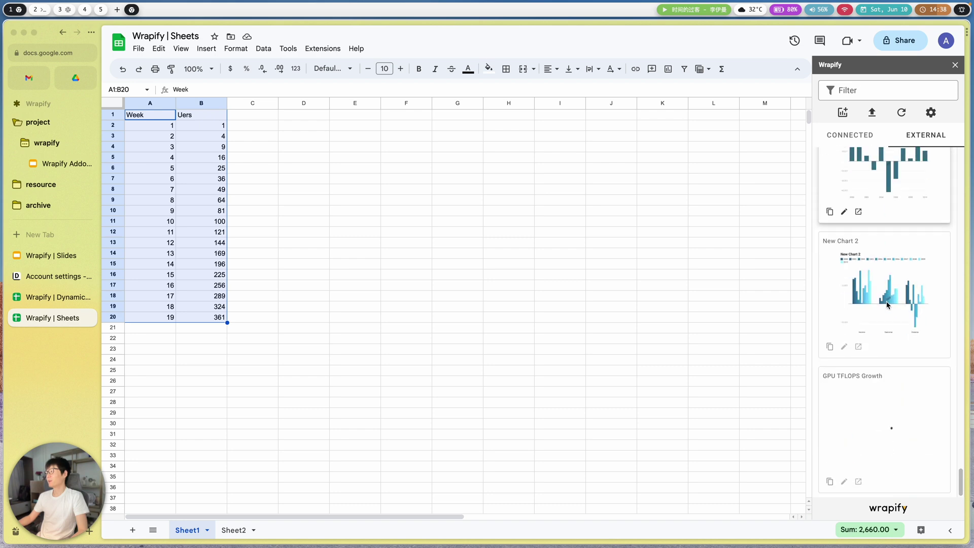
{"action": "scroll", "coordinate": [884, 275], "scroll_direction": "up", "scroll_amount": 15}
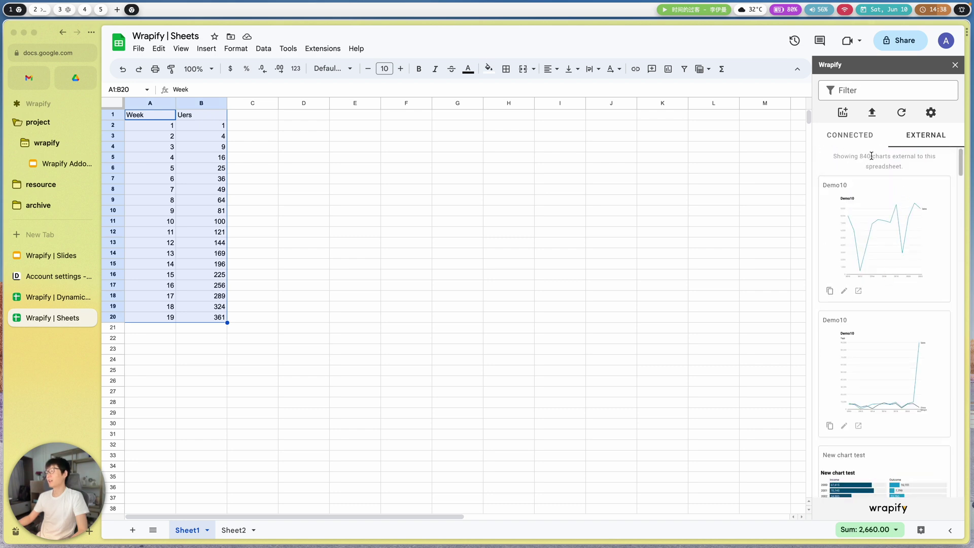
{"action": "scroll", "coordinate": [896, 403], "scroll_direction": "down", "scroll_amount": 5}
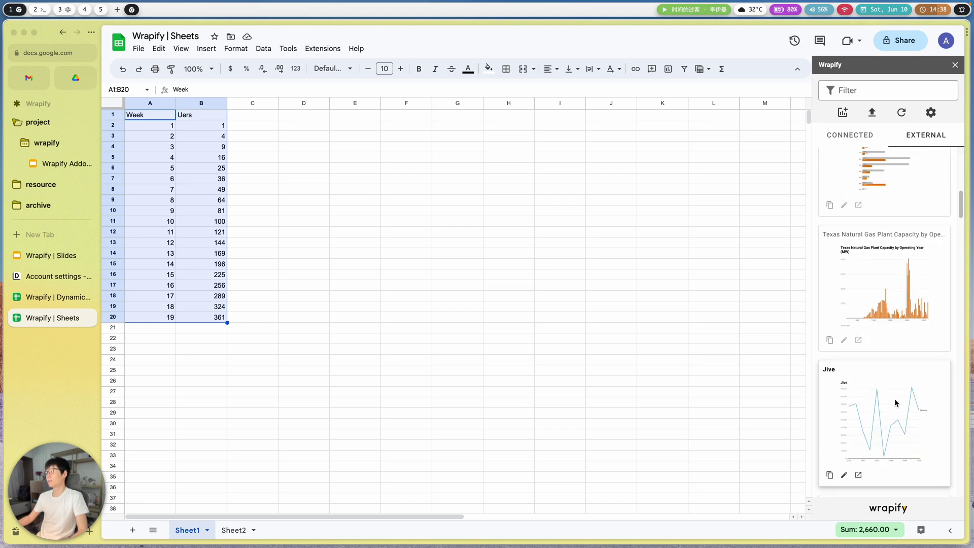
{"action": "left_click", "coordinate": [846, 135]}
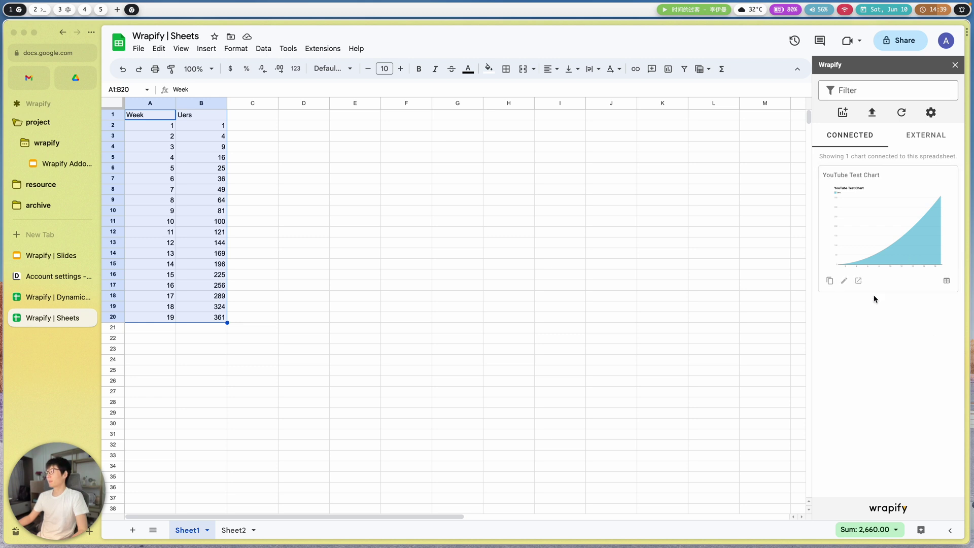
- Check cell B4's formula, upload the sheet data to the connected YouTube Test Chart, and refresh Wrapify
{"action": "left_click", "coordinate": [894, 351]}
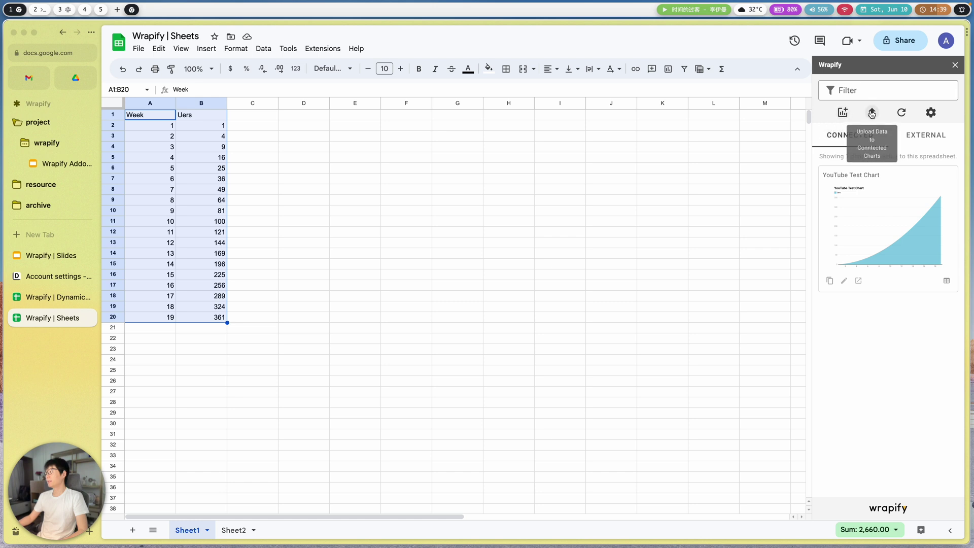
{"action": "left_click", "coordinate": [192, 147]}
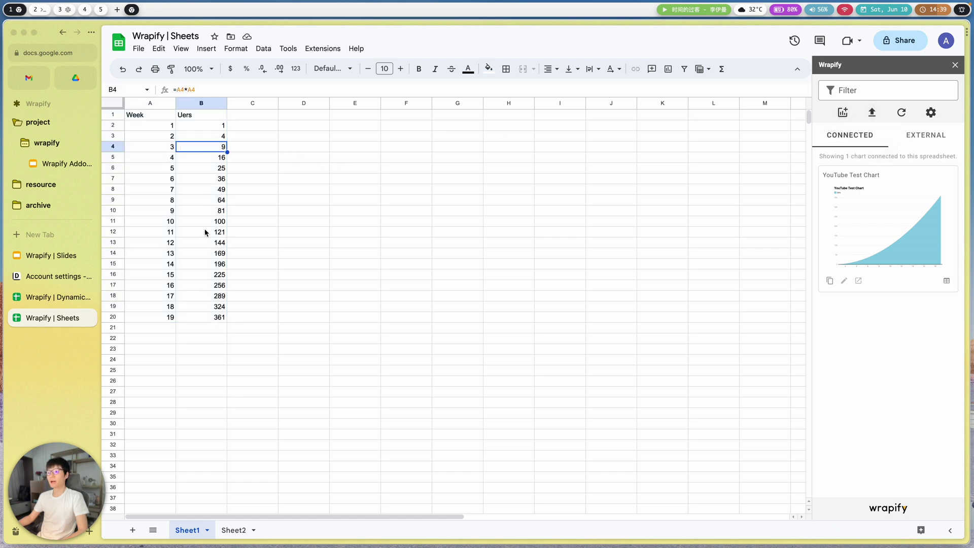
{"action": "left_click", "coordinate": [873, 114]}
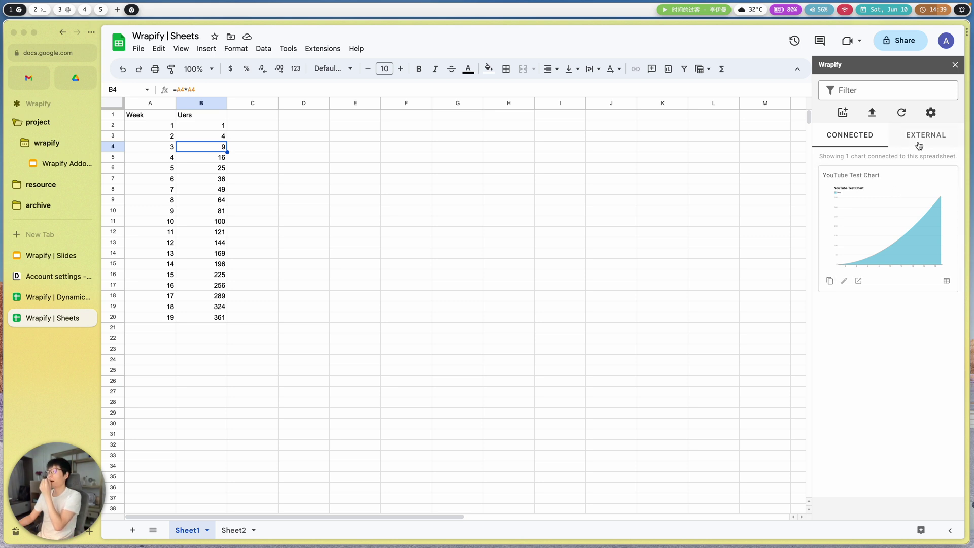
{"action": "left_click", "coordinate": [904, 116]}
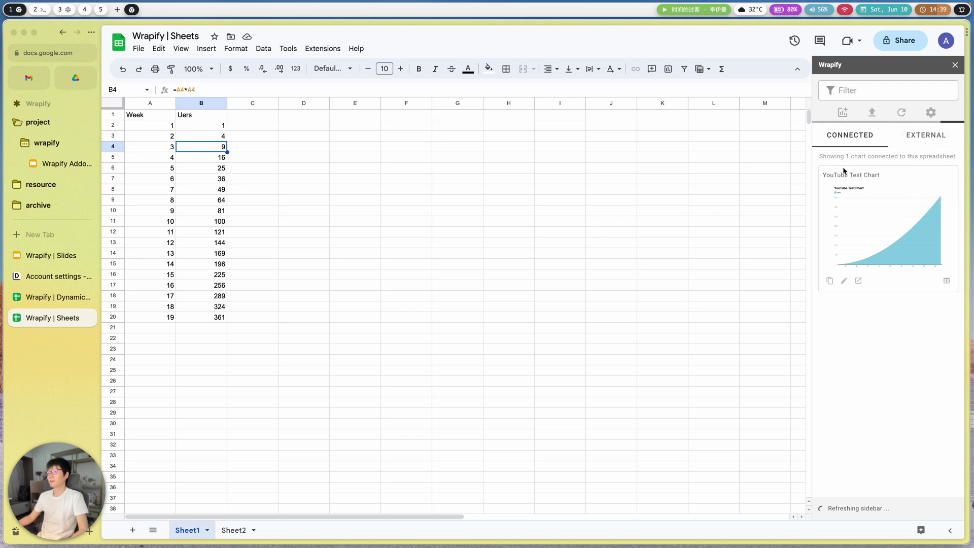
{"action": "left_click", "coordinate": [931, 112]}
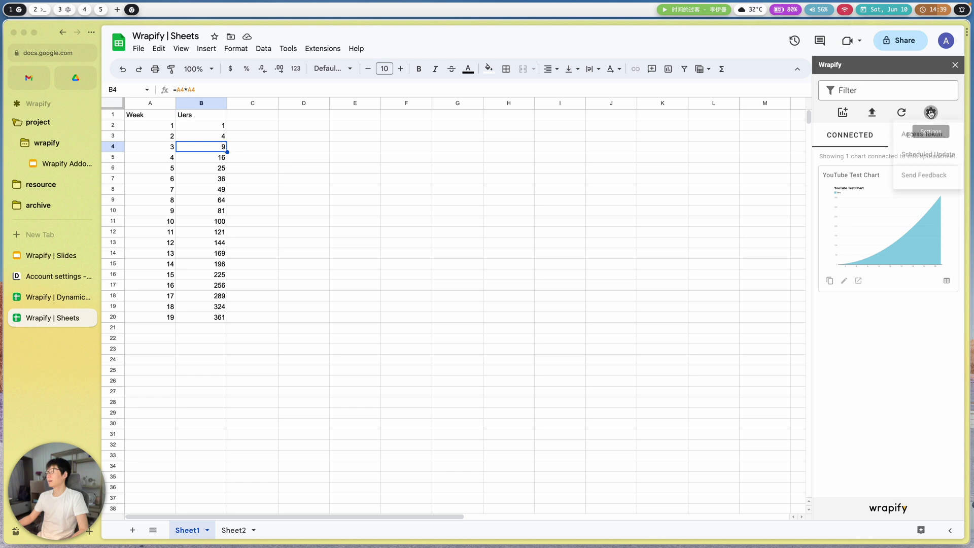
{"action": "left_click", "coordinate": [922, 155]}
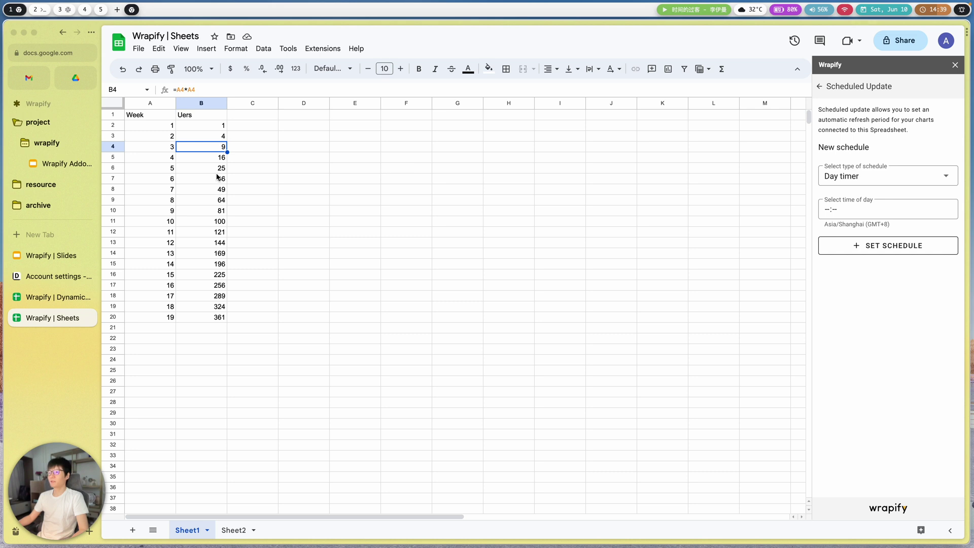
{"action": "left_click", "coordinate": [888, 209]}
{"action": "left_click", "coordinate": [838, 333]}
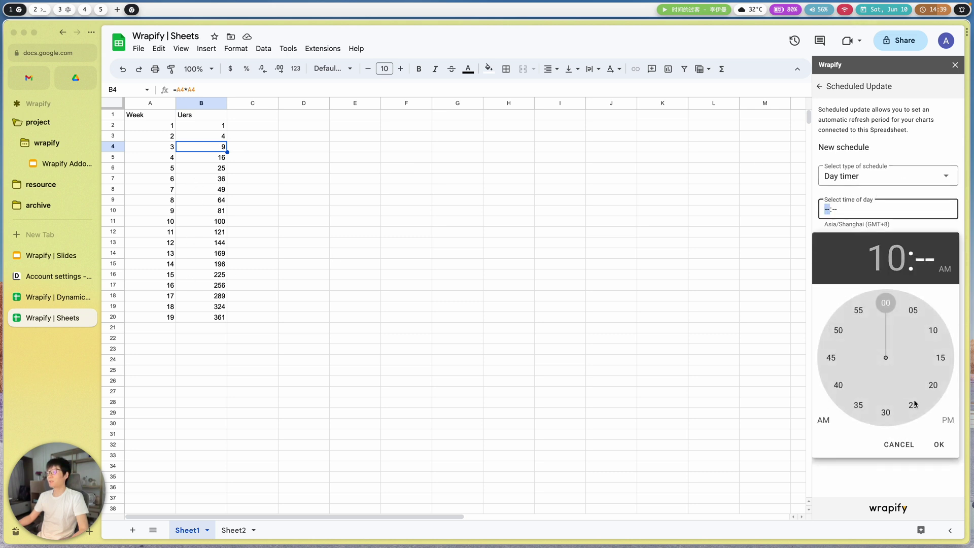
{"action": "left_click", "coordinate": [890, 303]}
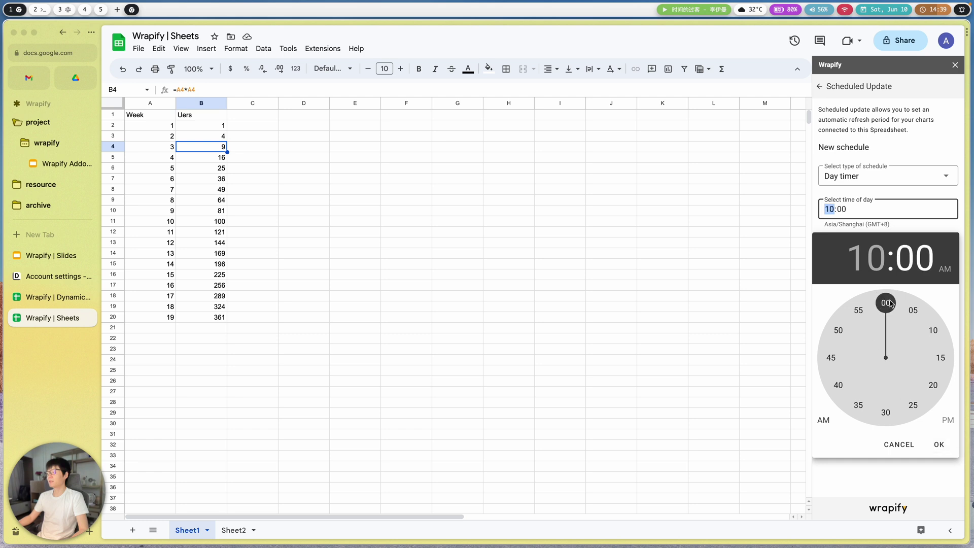
{"action": "left_click", "coordinate": [941, 446]}
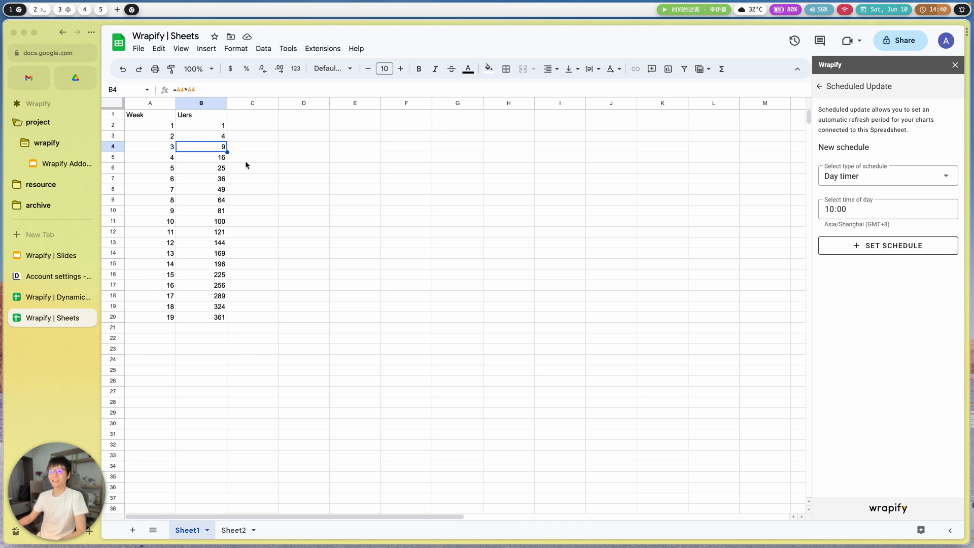
{"action": "left_click_drag", "start_coordinate": [142, 114], "coordinate": [207, 316]}
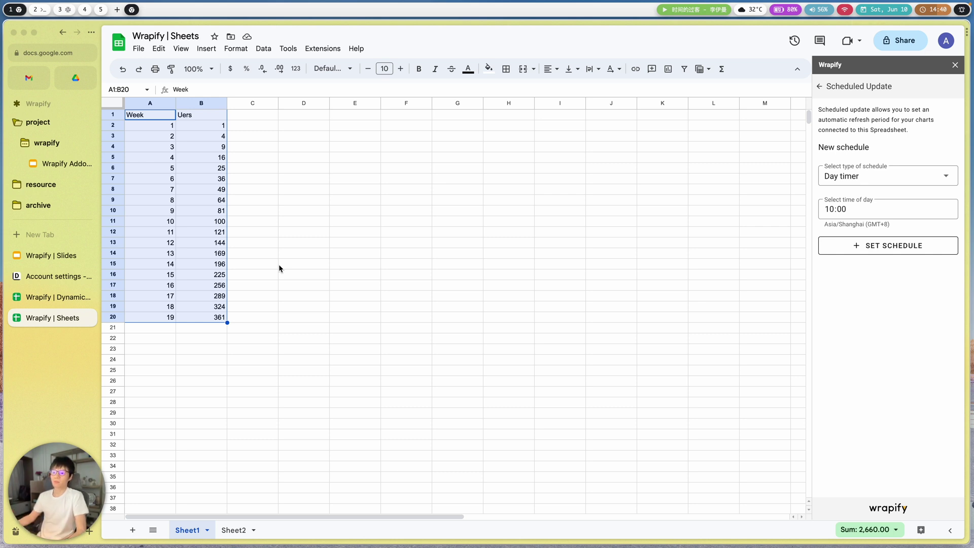
{"action": "left_click", "coordinate": [820, 87]}
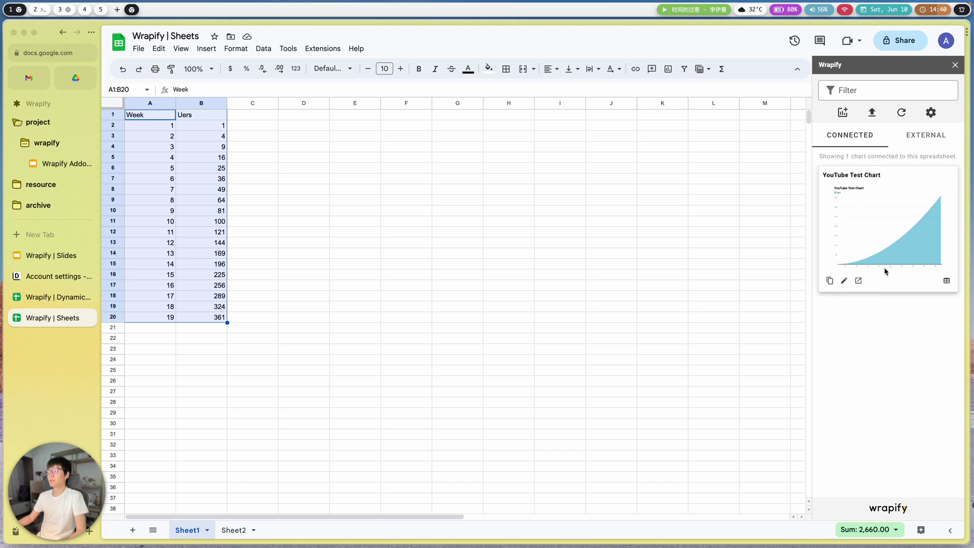
- In the Wrapify Slides presentation, add a new title slide and delete its placeholders to leave it blank
{"action": "left_click", "coordinate": [51, 255]}
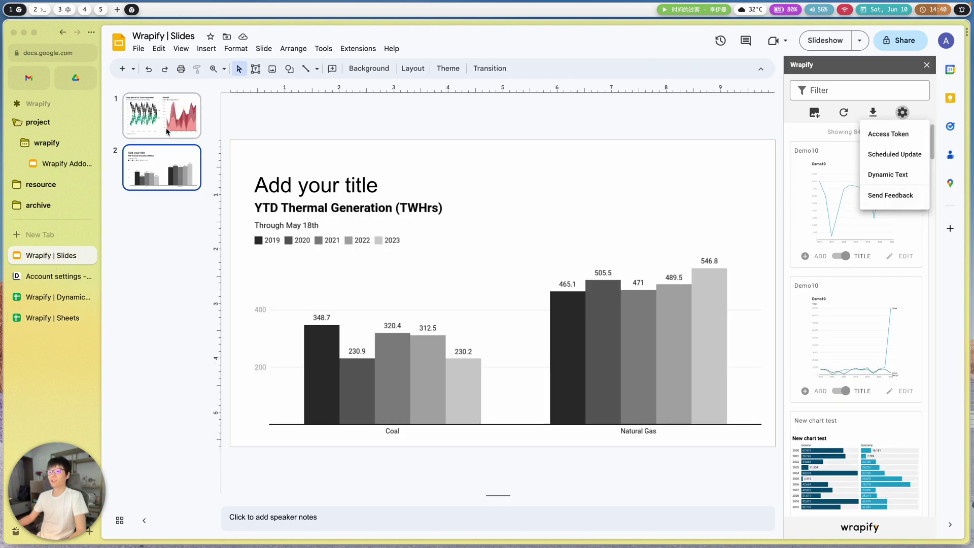
{"action": "left_click", "coordinate": [133, 68]}
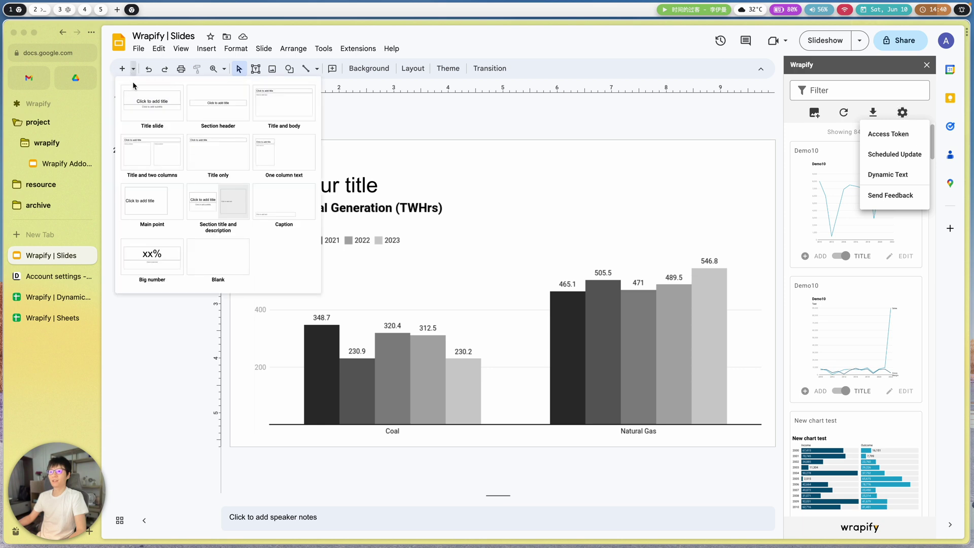
{"action": "left_click", "coordinate": [149, 114]}
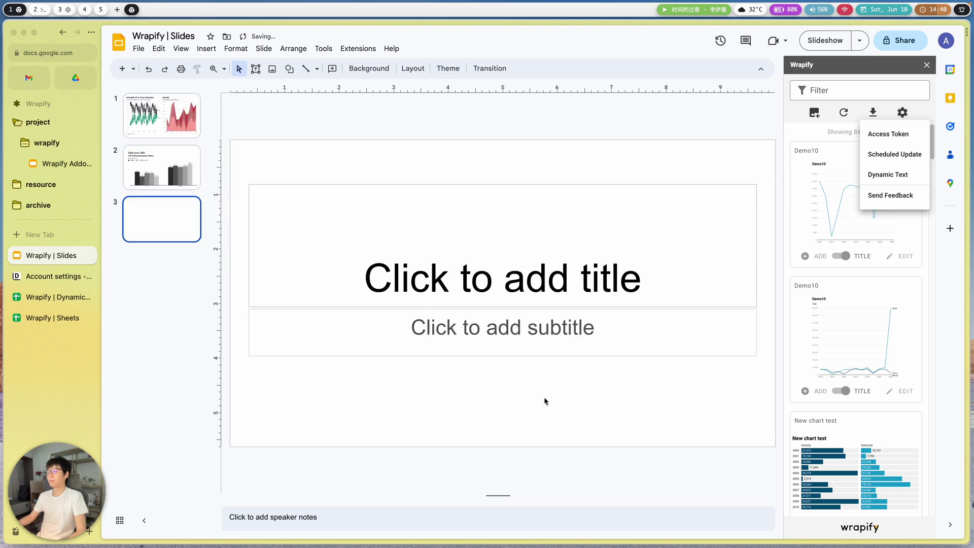
{"action": "left_click_drag", "start_coordinate": [542, 437], "coordinate": [475, 178]}
{"action": "key", "text": "Delete"}
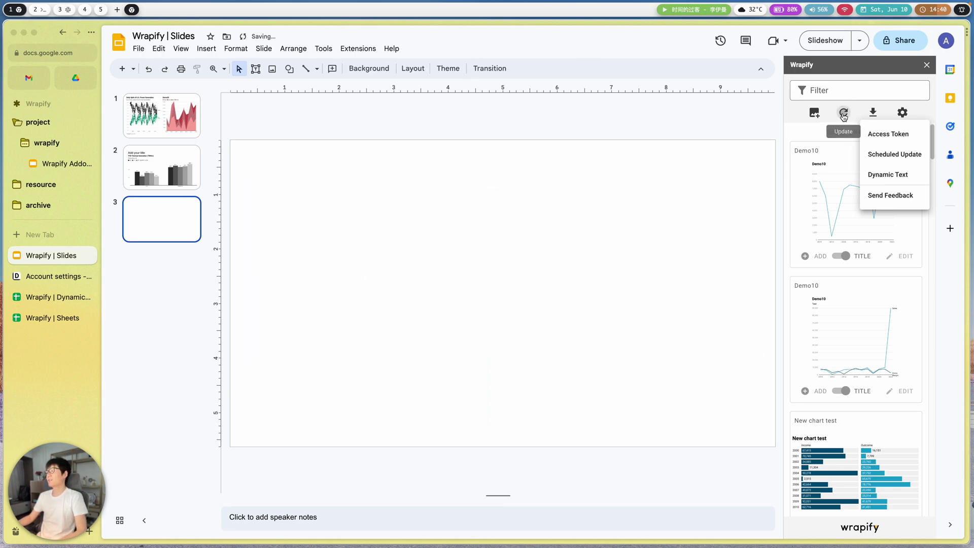
- Reload the Wrapify chart library so YouTube Test Chart appears first among 50 charts
{"action": "left_click", "coordinate": [844, 112]}
{"action": "left_click", "coordinate": [843, 176]}
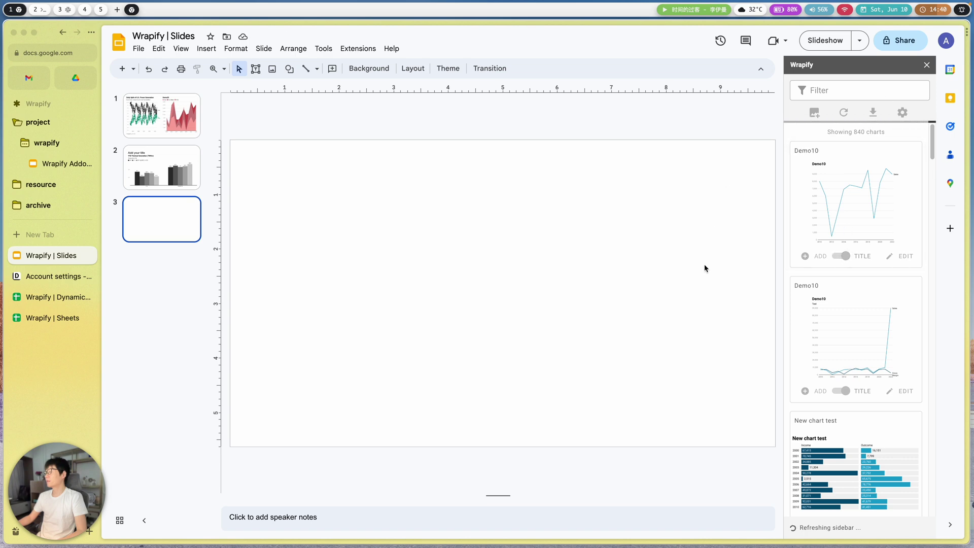
{"action": "left_click", "coordinate": [358, 48]}
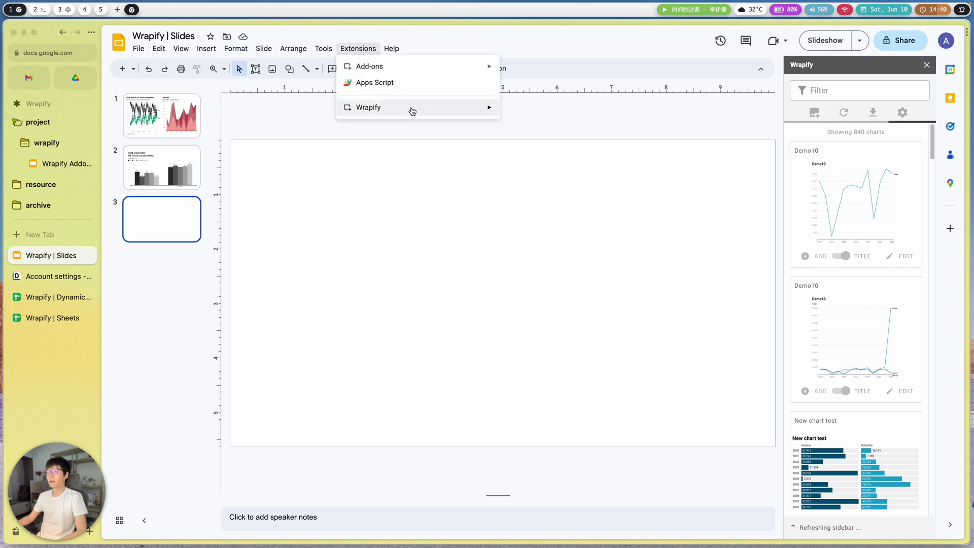
{"action": "mouse_move", "coordinate": [409, 108]}
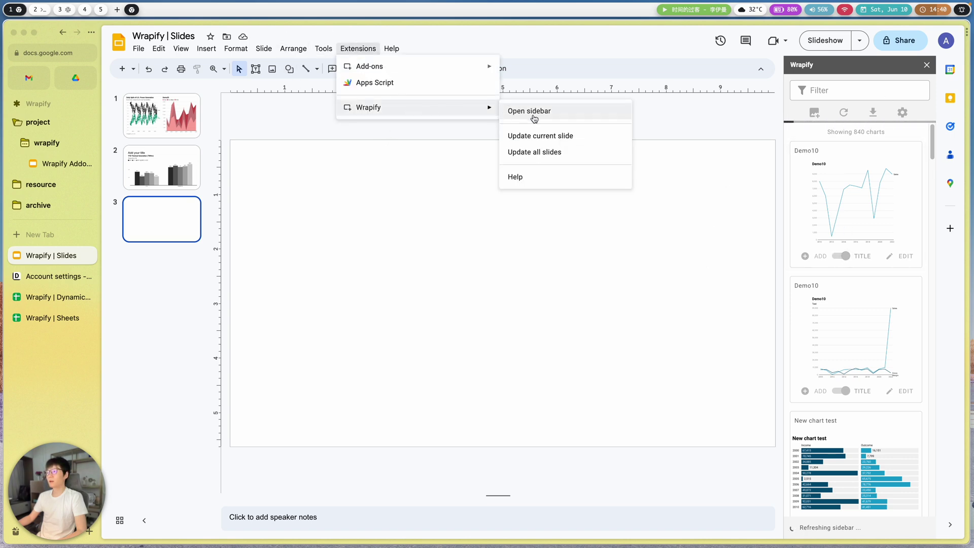
{"action": "left_click", "coordinate": [729, 228]}
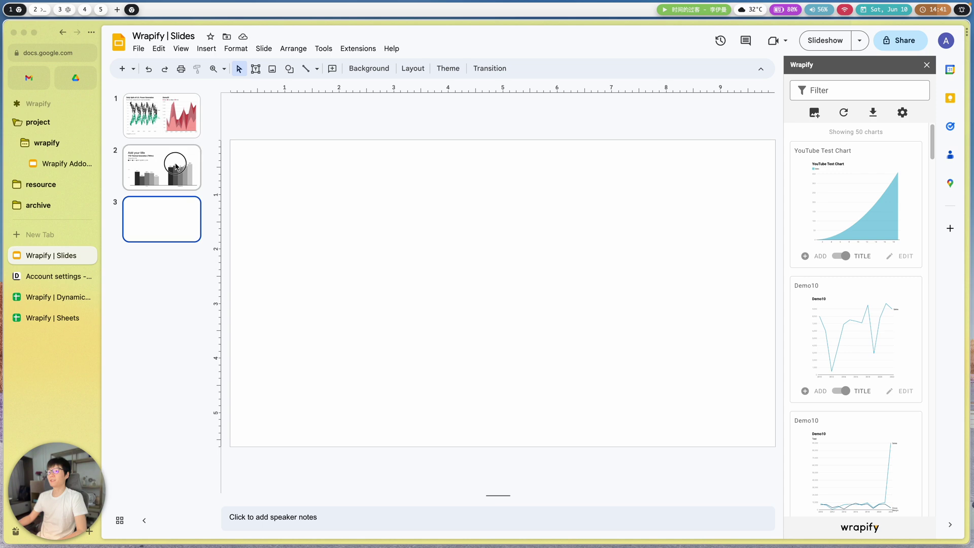
- Swap the Demo55 area chart on slide 1 for the YouTube Test Chart
{"action": "left_click", "coordinate": [189, 137]}
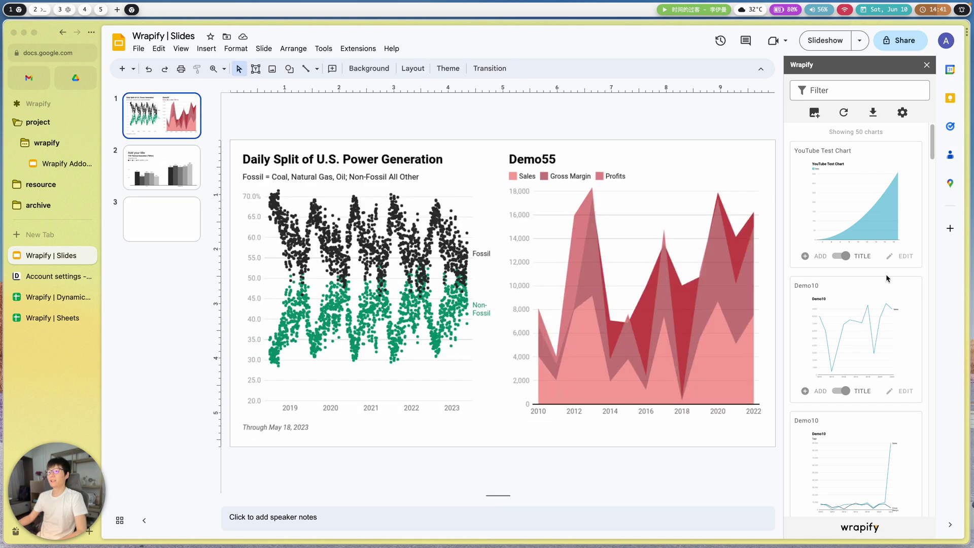
{"action": "left_click", "coordinate": [639, 259]}
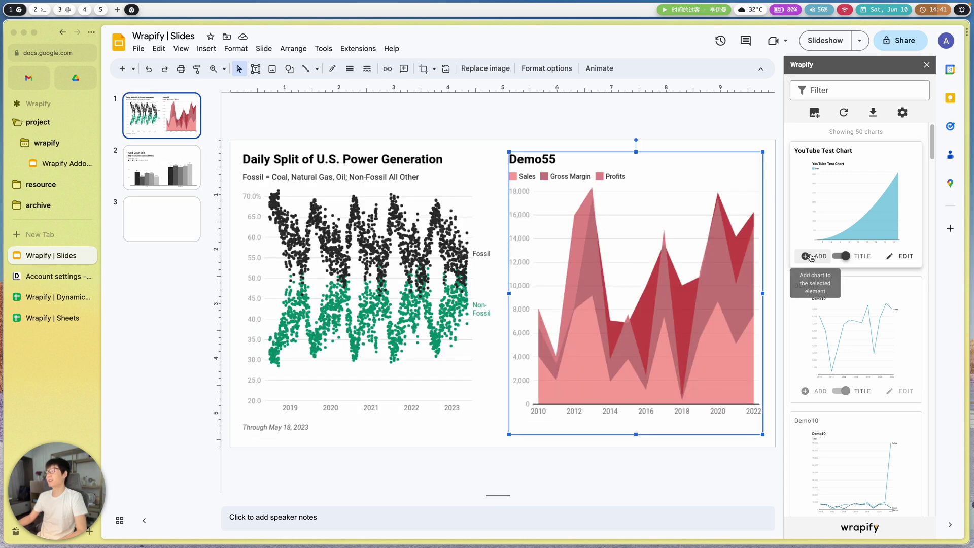
{"action": "left_click", "coordinate": [811, 257]}
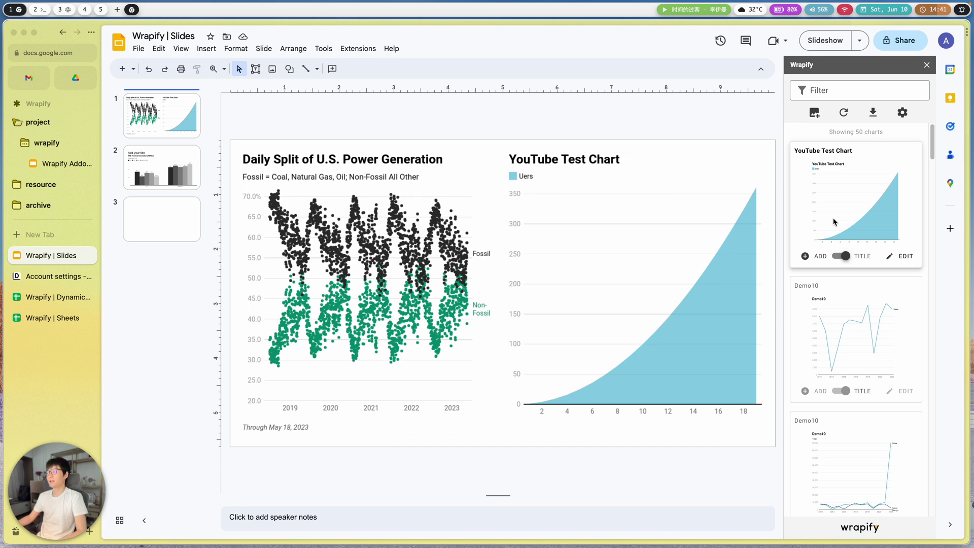
{"action": "left_click", "coordinate": [46, 319]}
{"action": "left_click", "coordinate": [45, 297]}
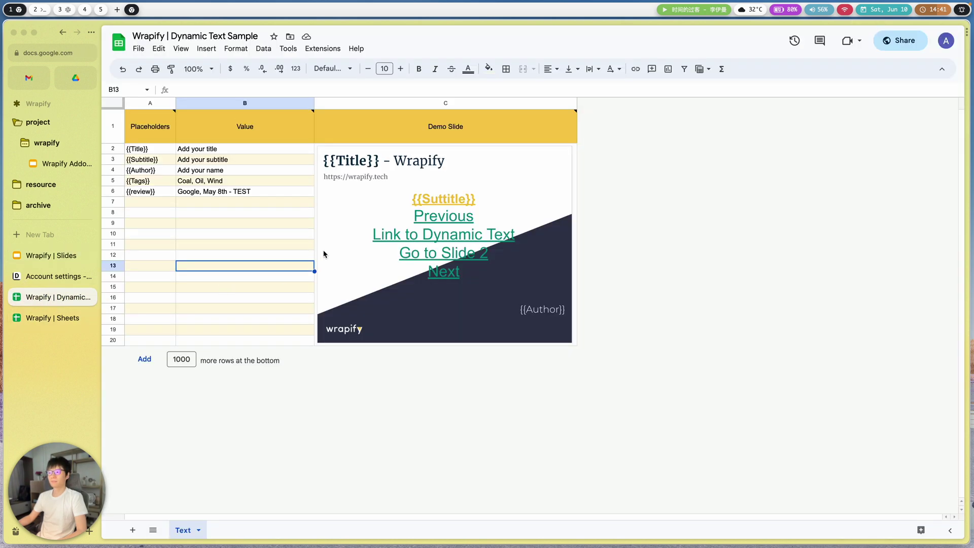
{"action": "left_click", "coordinate": [31, 318]}
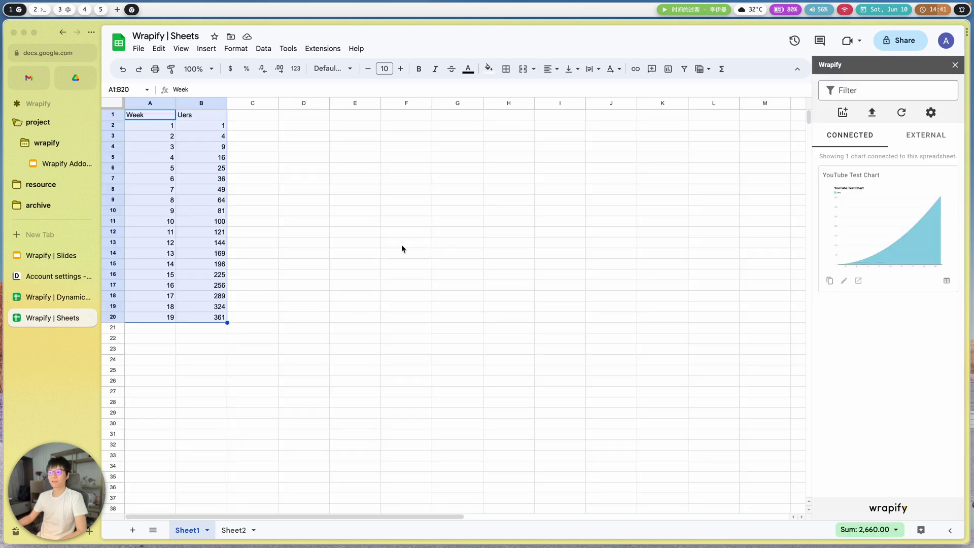
{"action": "left_click", "coordinate": [269, 135]}
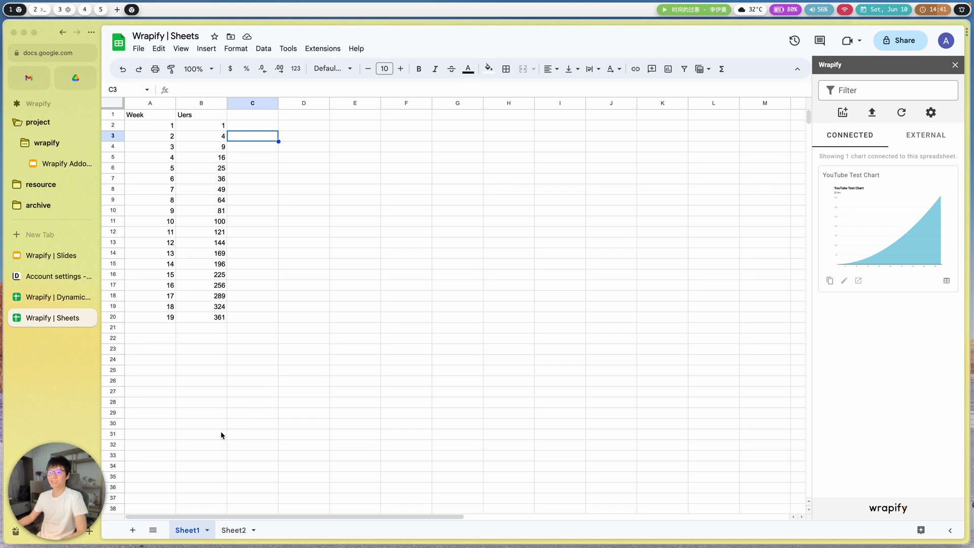
{"action": "left_click", "coordinate": [44, 257]}
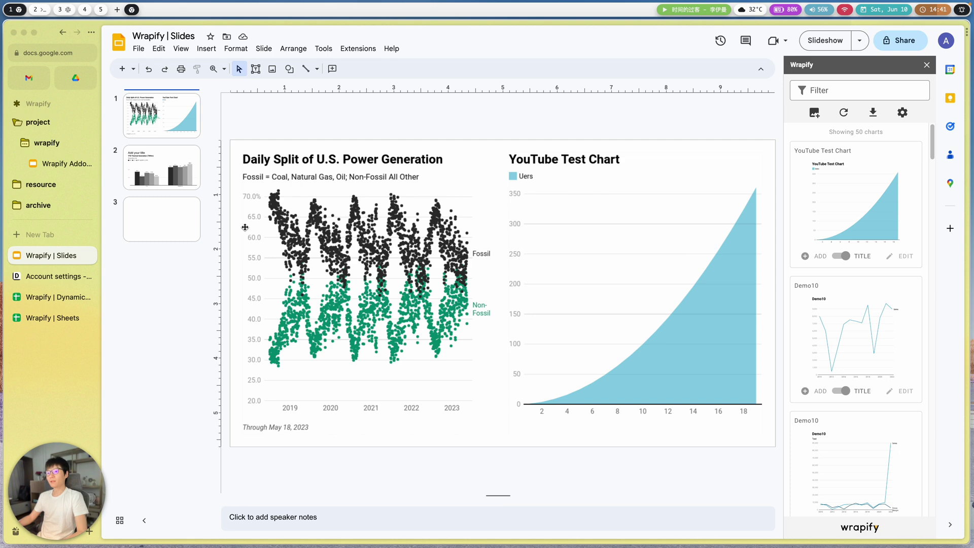
- Back in the Week and Uers spreadsheet, select cells F1, F13, the range A2:B20 and H18
{"action": "left_click", "coordinate": [52, 319]}
{"action": "left_click", "coordinate": [421, 116]}
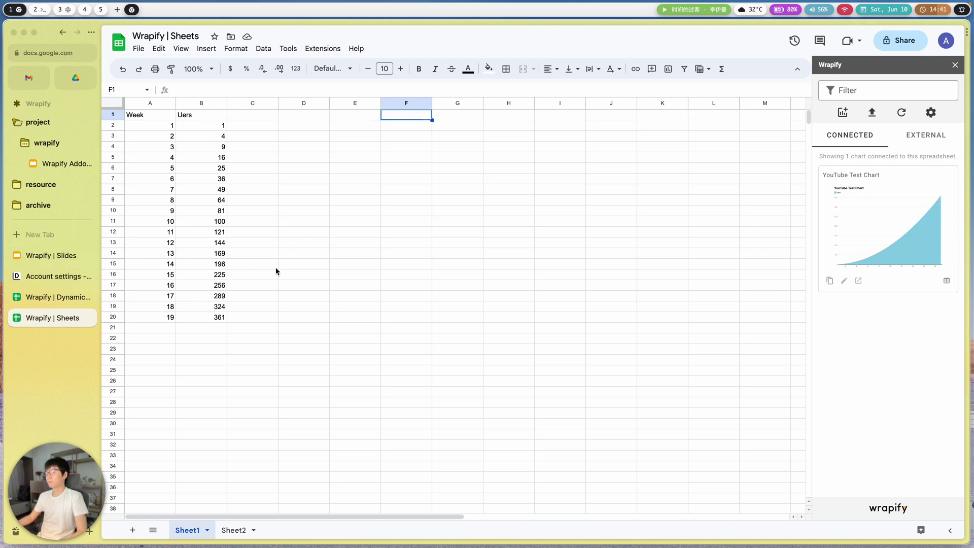
{"action": "left_click", "coordinate": [404, 245]}
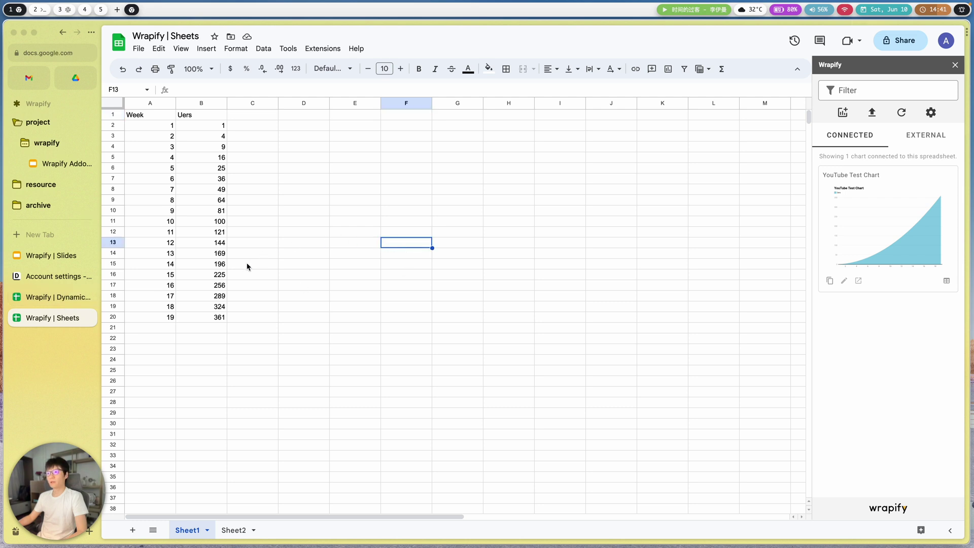
{"action": "left_click_drag", "start_coordinate": [199, 318], "coordinate": [218, 316]}
{"action": "left_click", "coordinate": [266, 140]}
{"action": "left_click", "coordinate": [502, 297]}
- Select the full A1:B20 Week and Uers table and bring up the Extensions add-on menu
{"action": "left_click", "coordinate": [323, 49]}
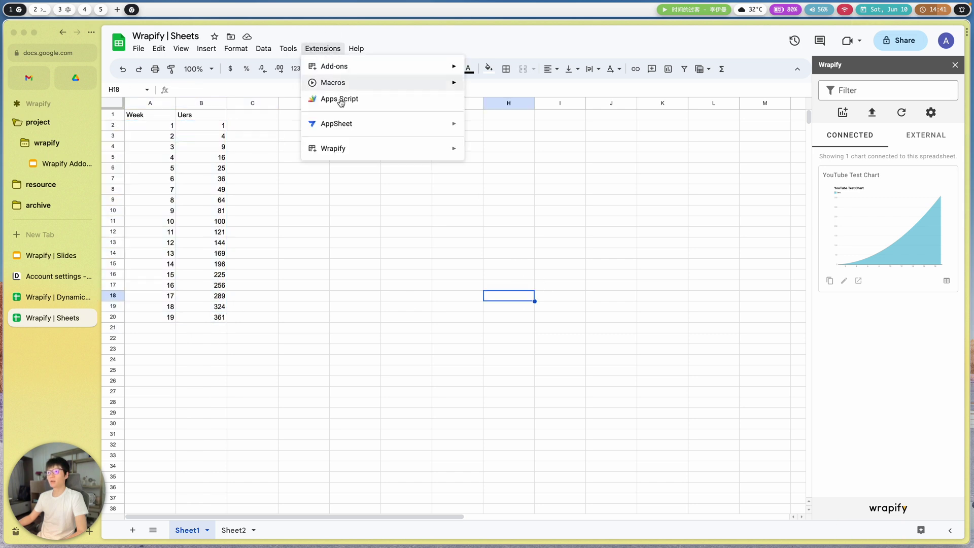
{"action": "mouse_move", "coordinate": [457, 153]}
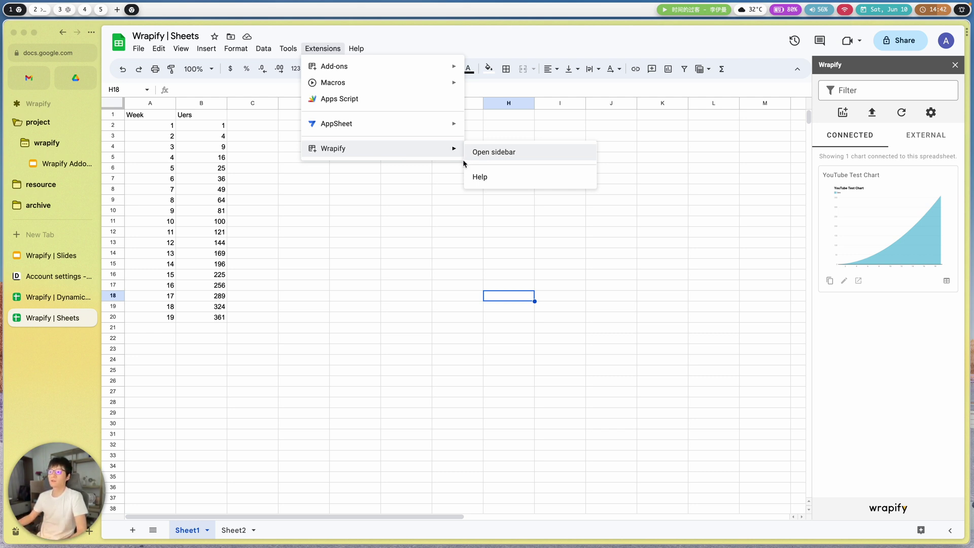
{"action": "left_click", "coordinate": [375, 201]}
{"action": "left_click_drag", "start_coordinate": [145, 117], "coordinate": [212, 323]}
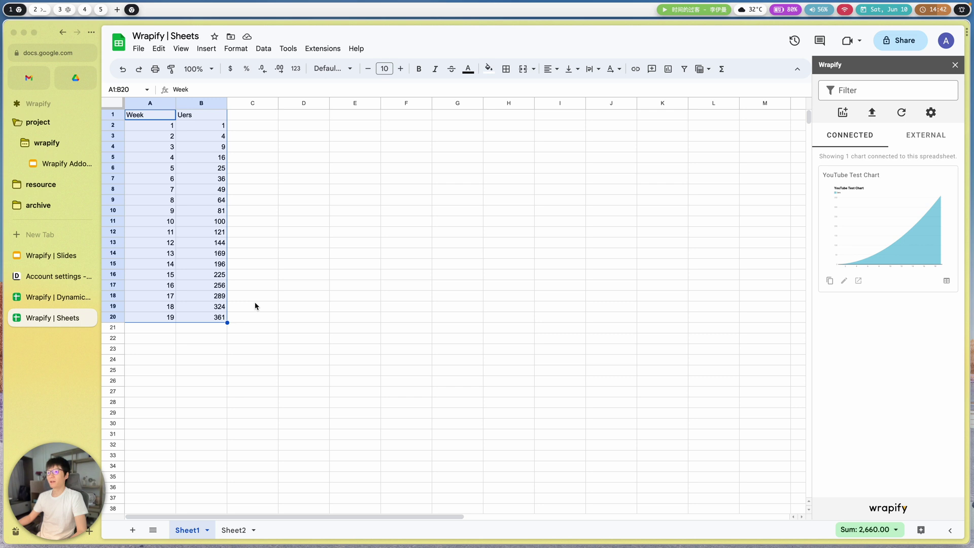
{"action": "left_click", "coordinate": [383, 235]}
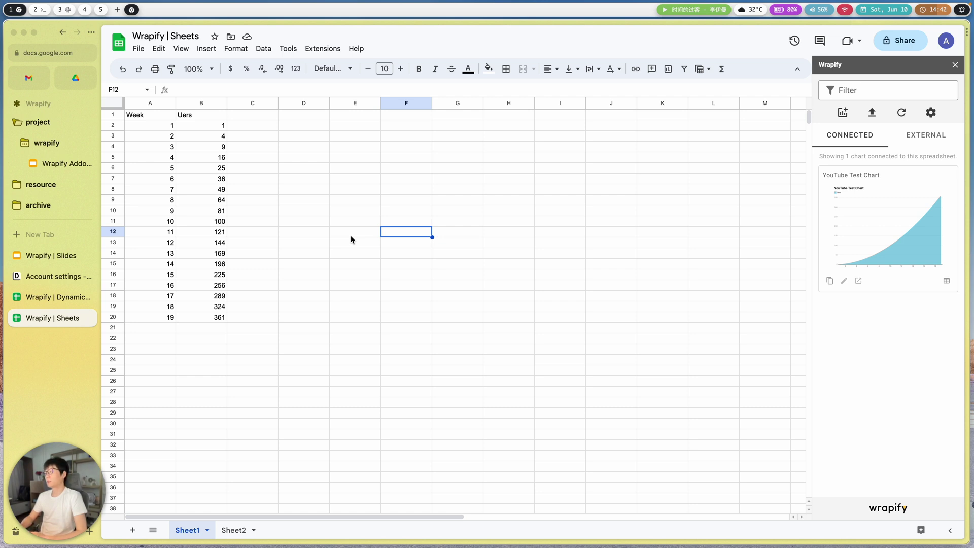
{"action": "left_click", "coordinate": [324, 50]}
{"action": "mouse_move", "coordinate": [369, 157]}
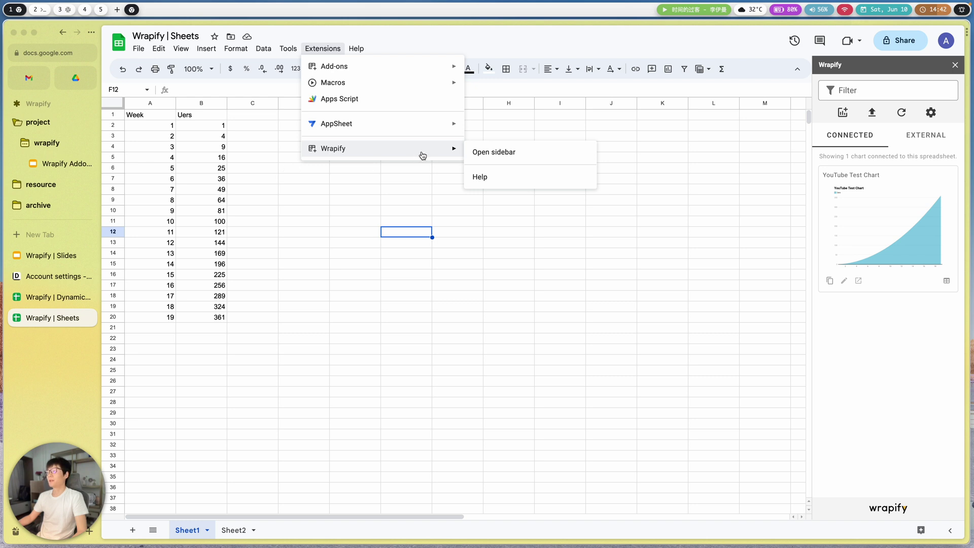
- Open the Wrapify Send Feedback form from the sidebar settings in Google Sheets
{"action": "left_click", "coordinate": [861, 348]}
{"action": "left_click", "coordinate": [931, 112]}
{"action": "left_click", "coordinate": [925, 177]}
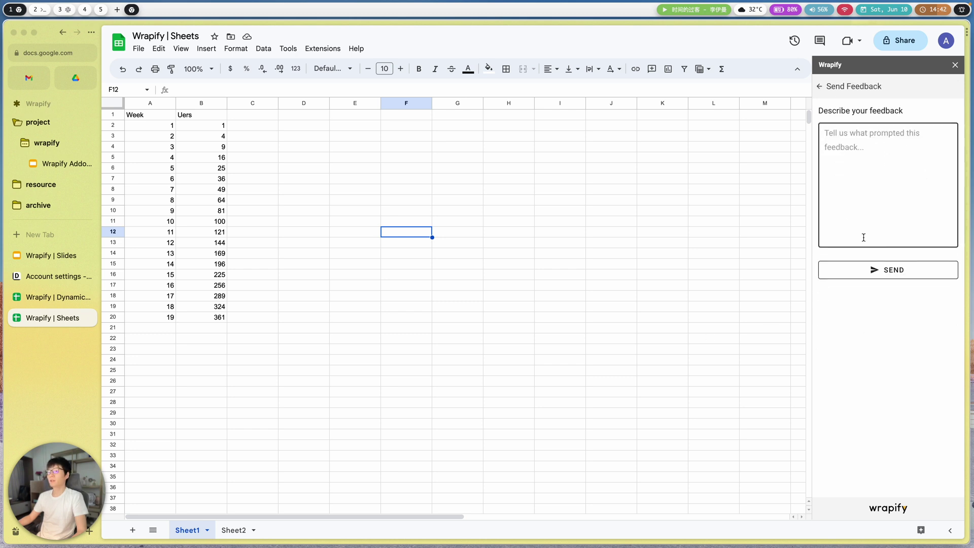
- In Google Slides, open the Wrapify Send Feedback form from the sidebar settings too
{"action": "left_click", "coordinate": [57, 256]}
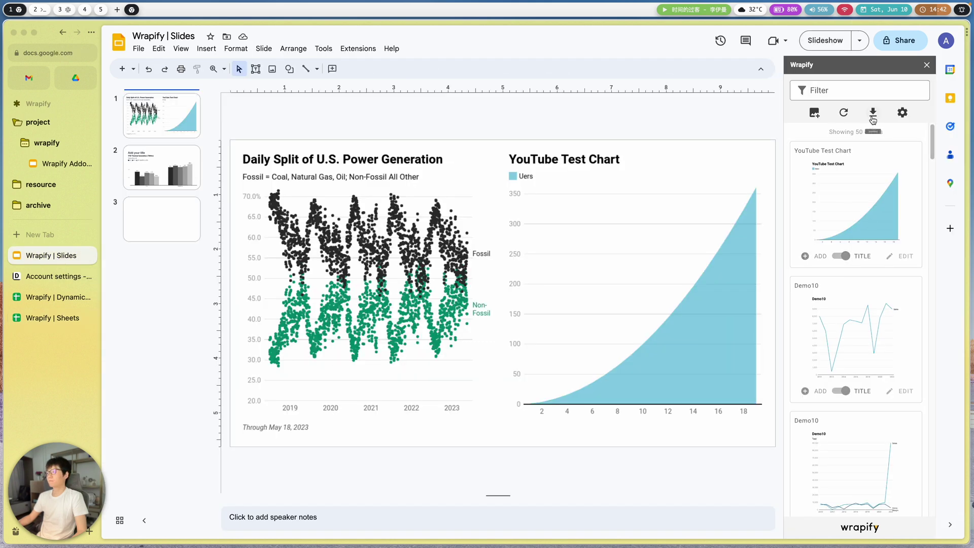
{"action": "left_click", "coordinate": [903, 112]}
{"action": "left_click", "coordinate": [902, 192]}
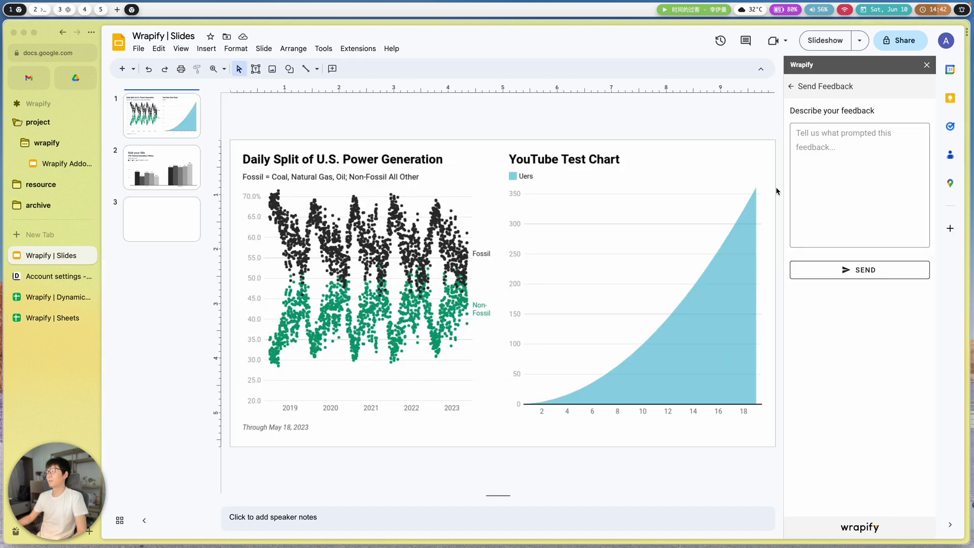